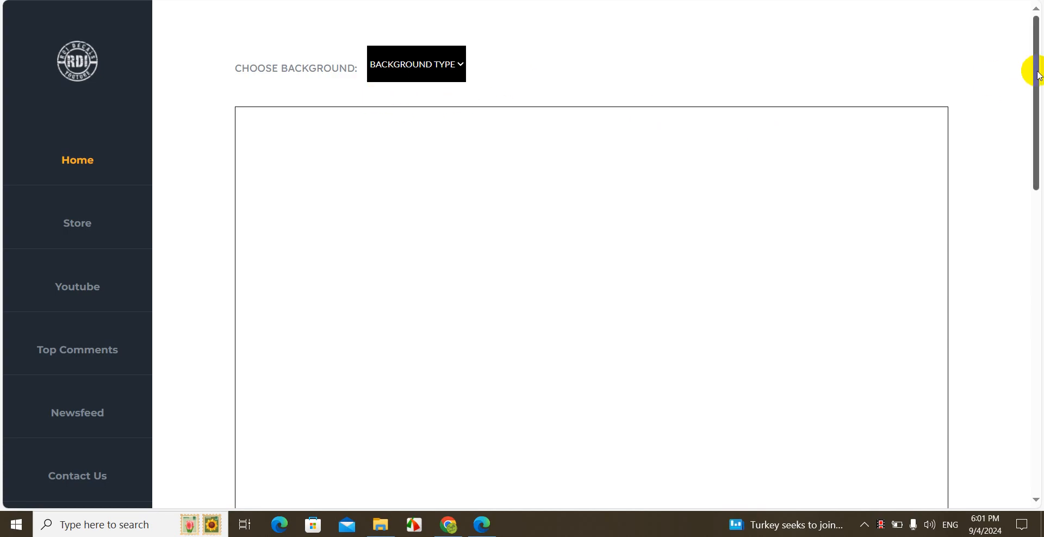
- Try Background 1, Background 2 and Background 3 on the business card
drag(1039, 69, 1039, 5)
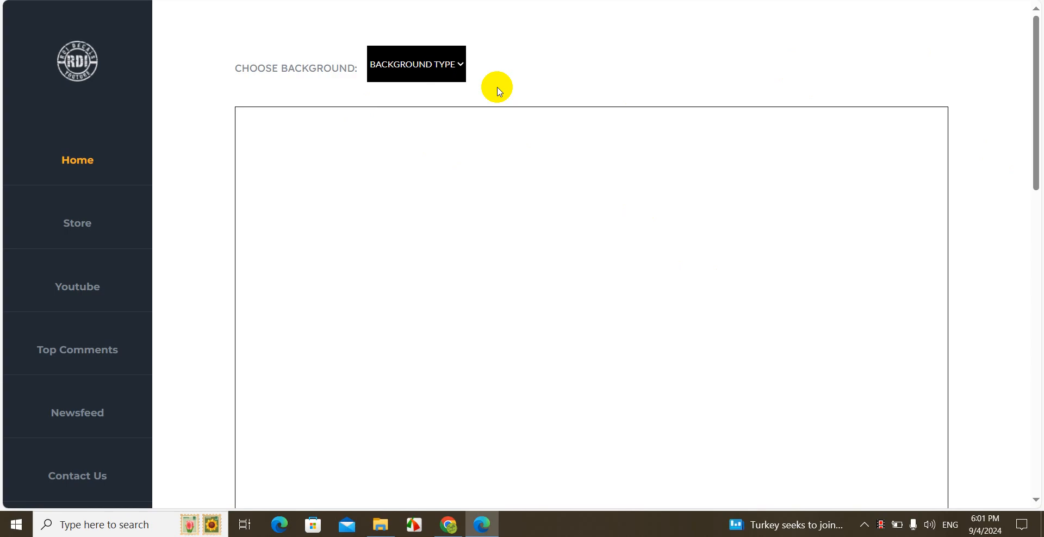
click(421, 81)
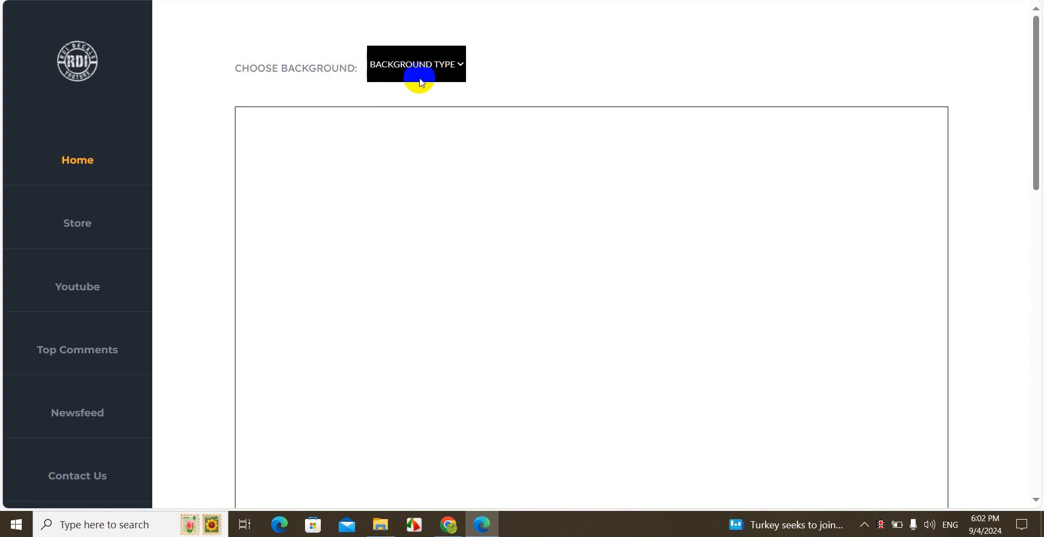
click(449, 71)
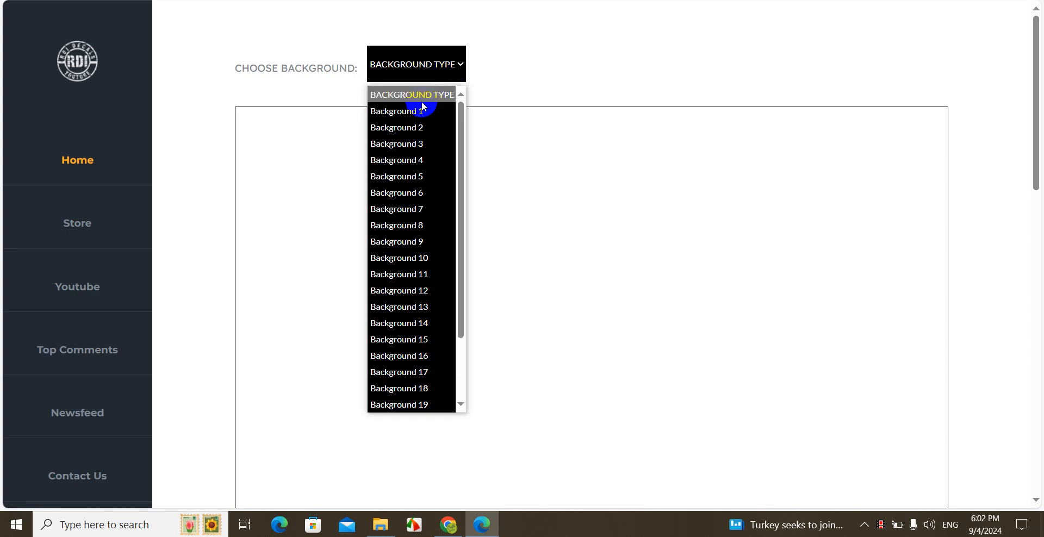
click(423, 111)
click(425, 67)
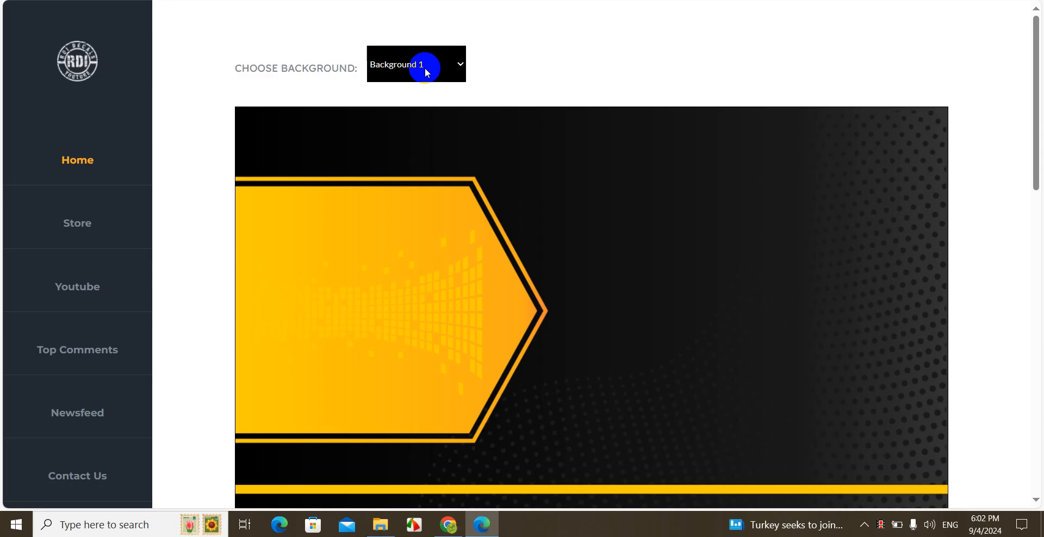
click(420, 129)
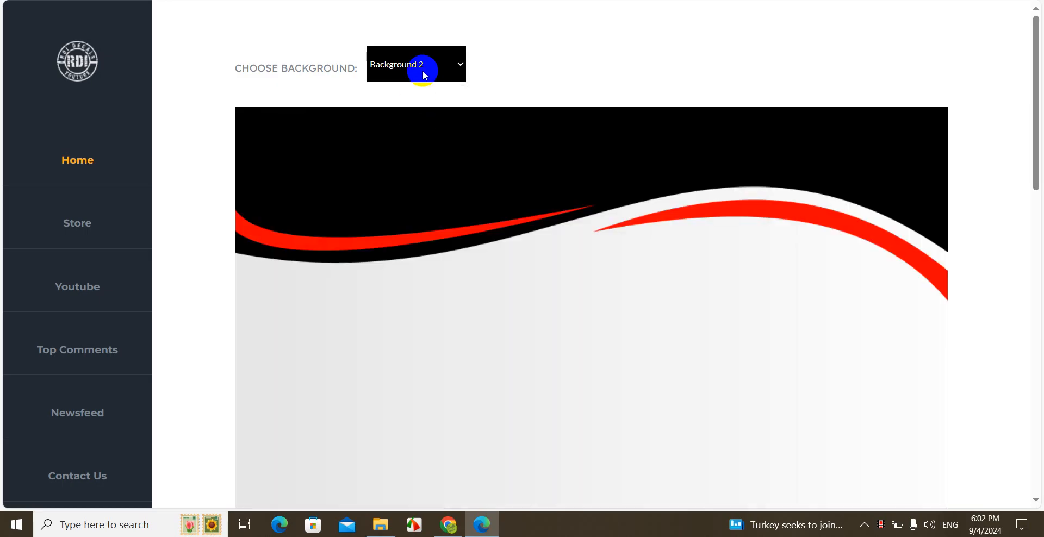
click(423, 70)
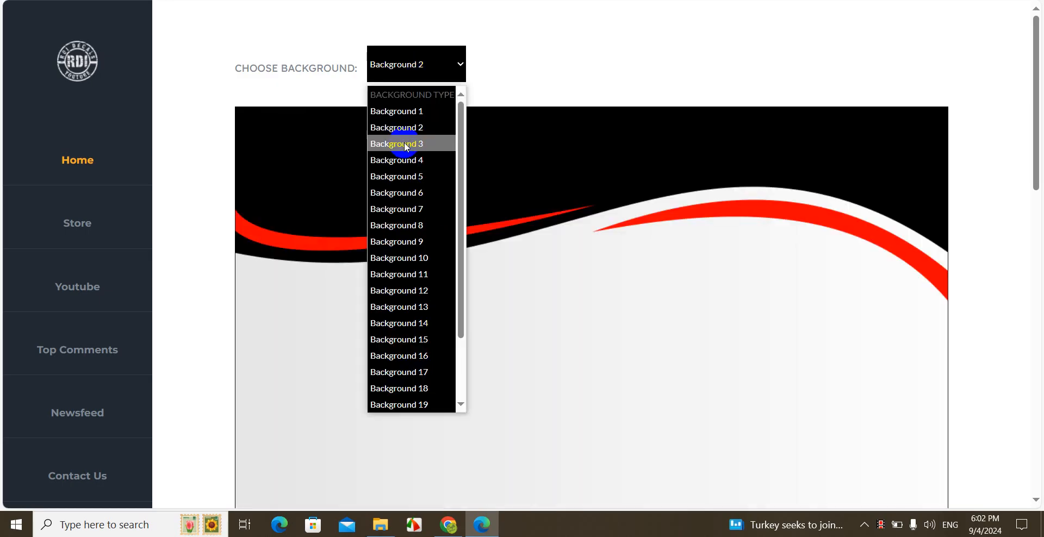
click(405, 144)
- Set the card background to Background 15
click(424, 74)
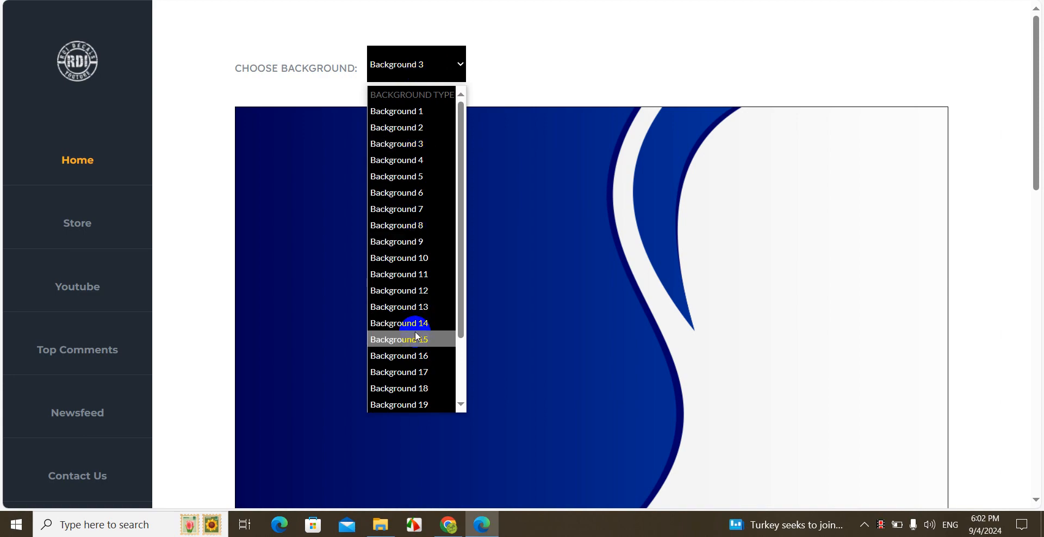
click(417, 340)
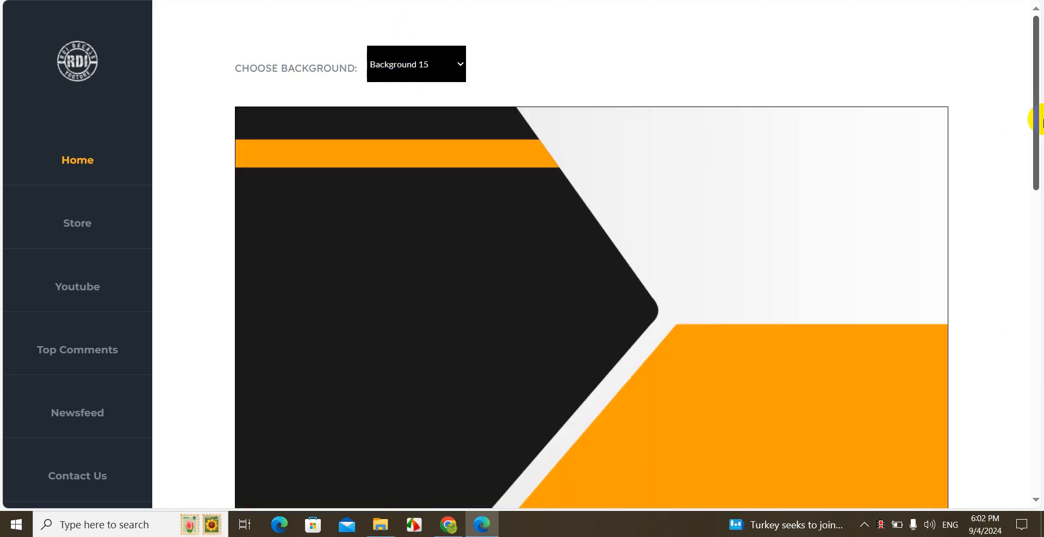
- Examine the text editor, the logo editor with its PNG color picker, and the special tools below the card
drag(1040, 121, 1038, 262)
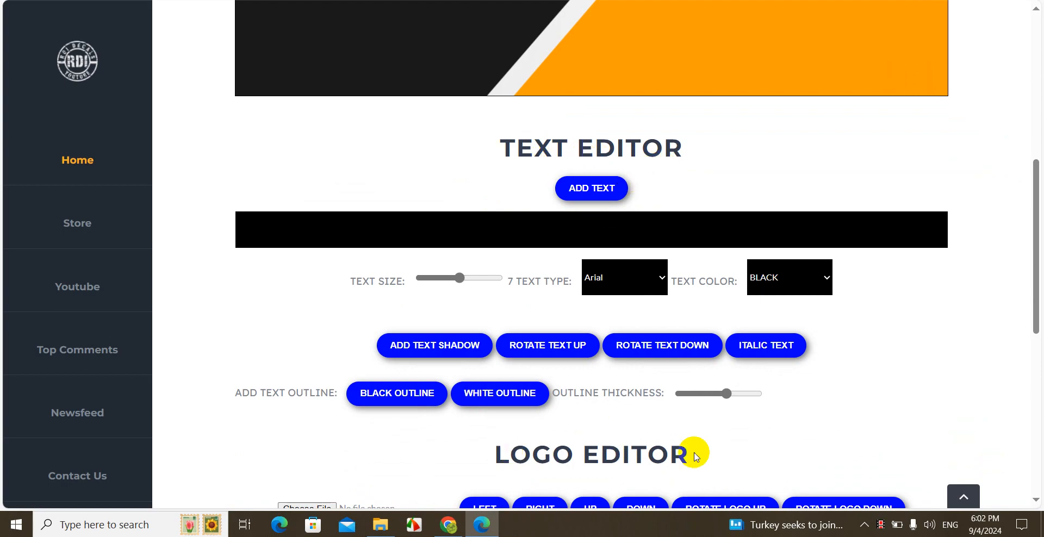
mouse_move(1037, 221)
mouse_down()
mouse_move(1035, 272)
mouse_move(1030, 214)
mouse_up()
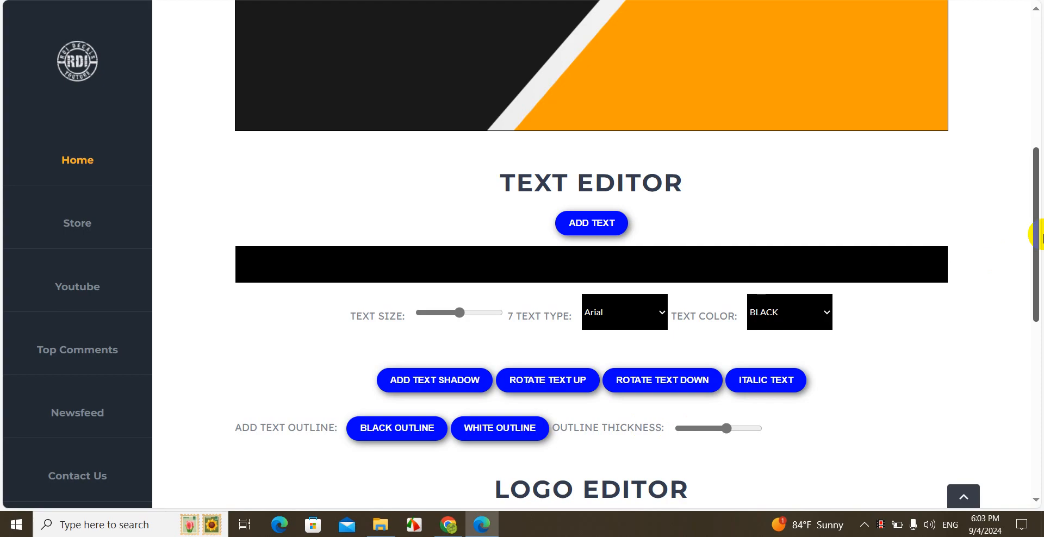
scroll(1032, 233, down, 5)
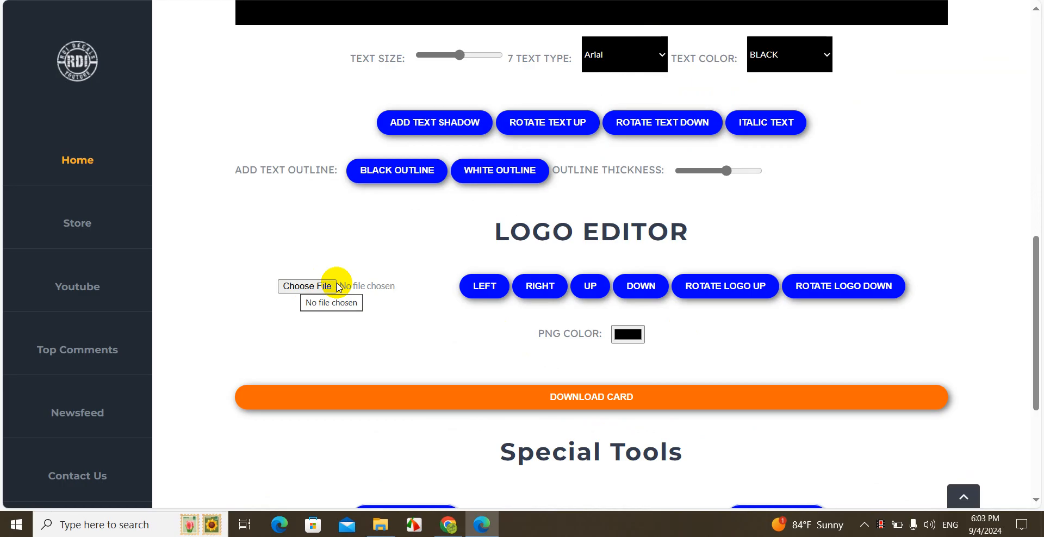
click(484, 288)
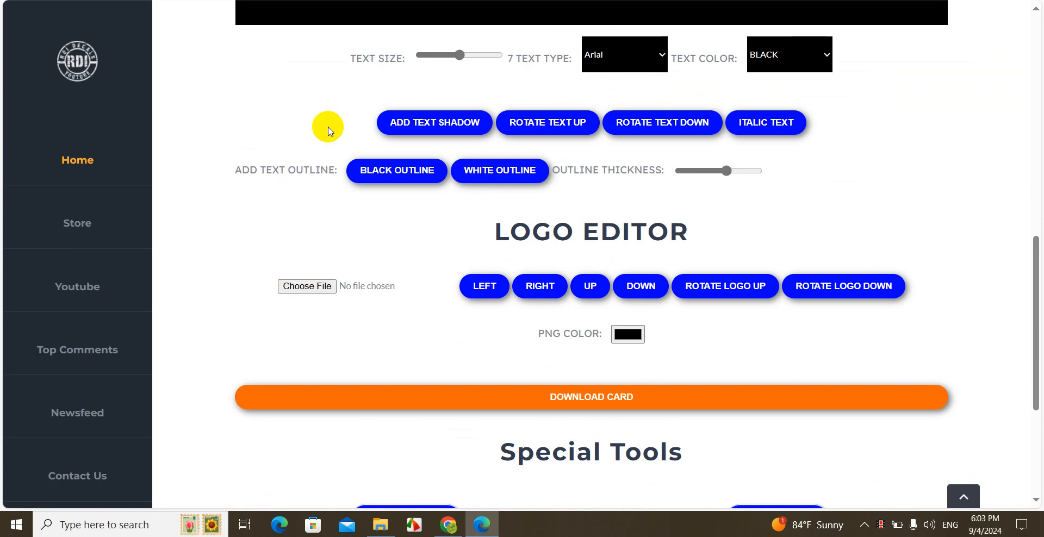
click(750, 288)
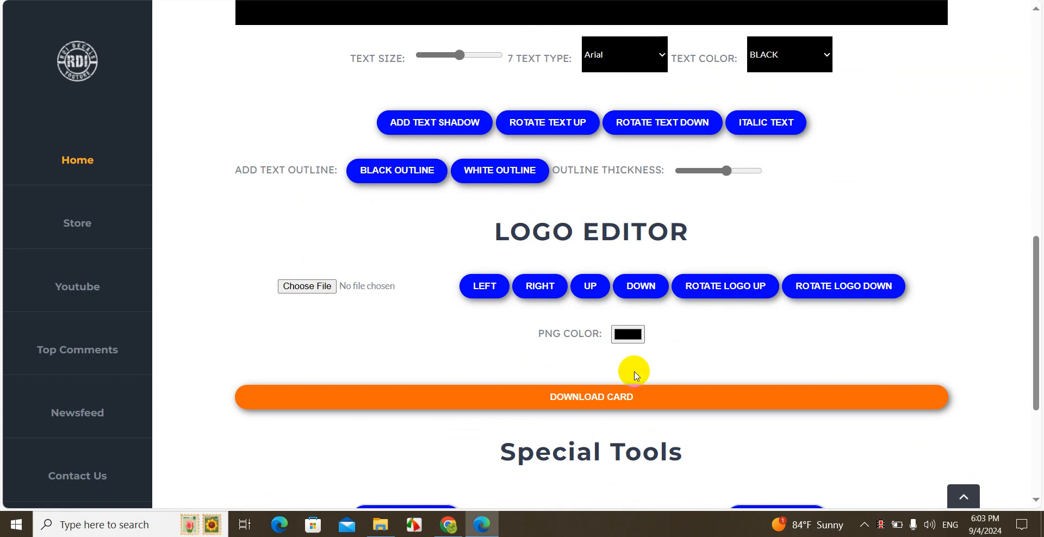
click(631, 337)
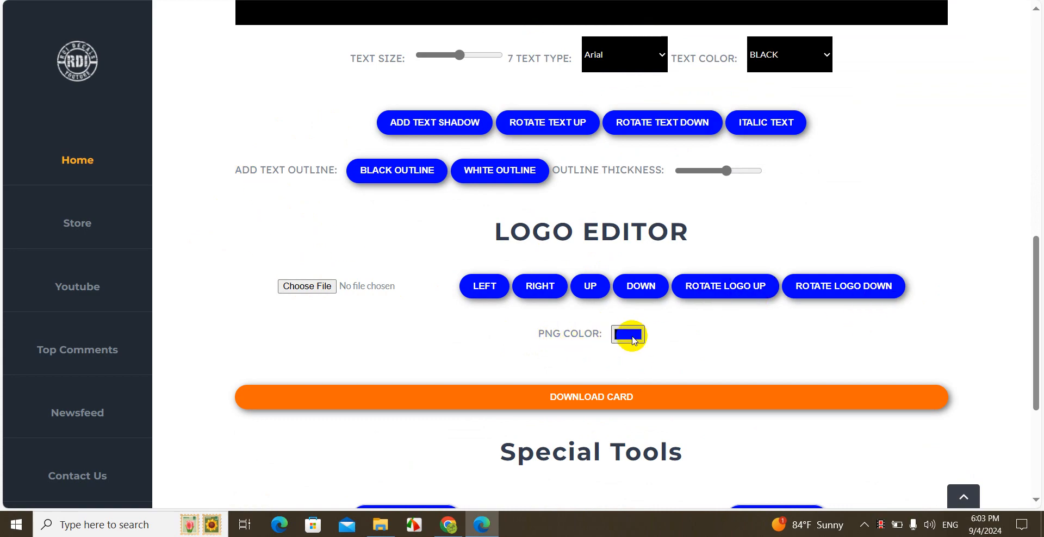
click(632, 338)
click(659, 349)
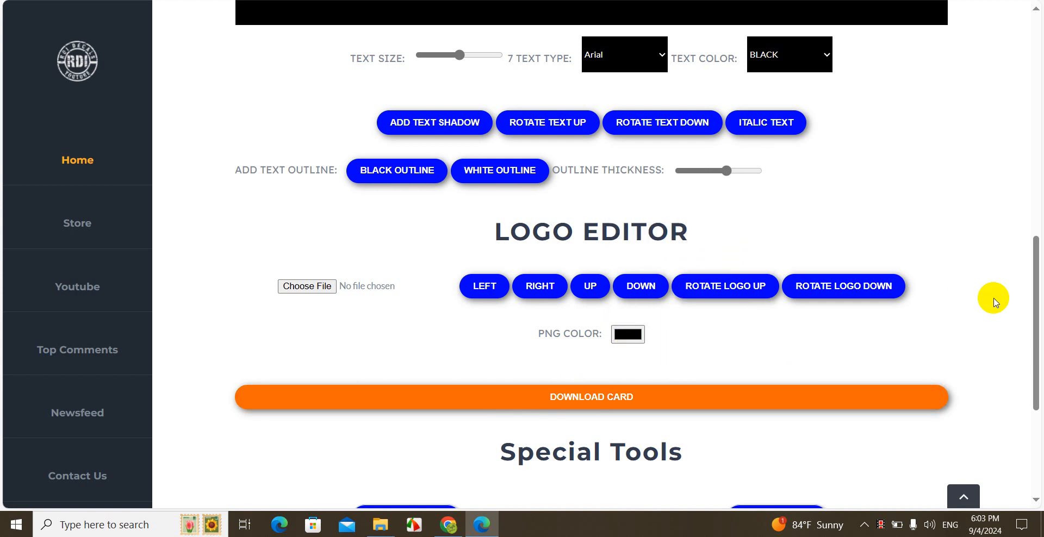
drag(1026, 272, 1040, 339)
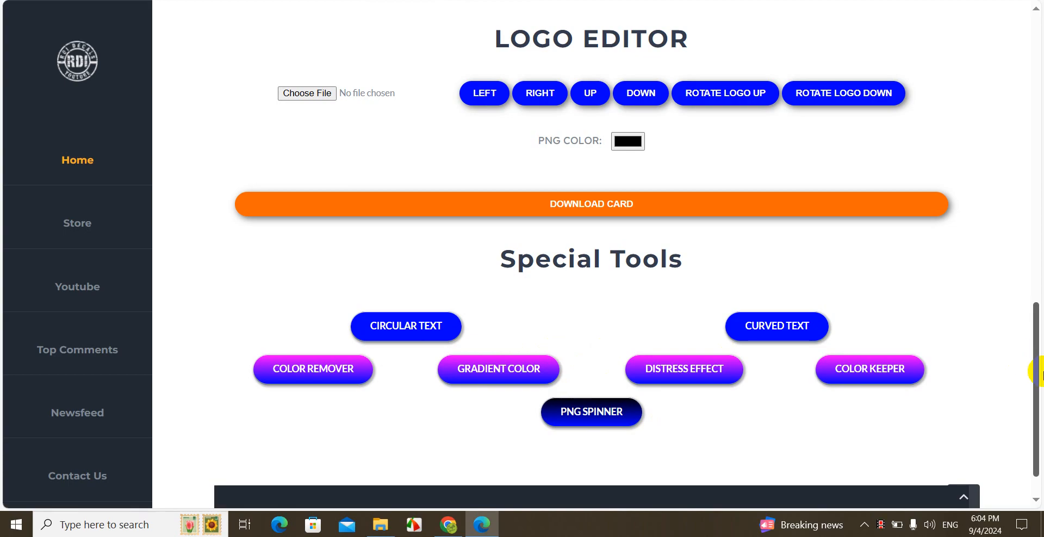
- Add the text "PAINTING LLC" to the card and move it down to the middle
drag(1039, 371, 1038, 205)
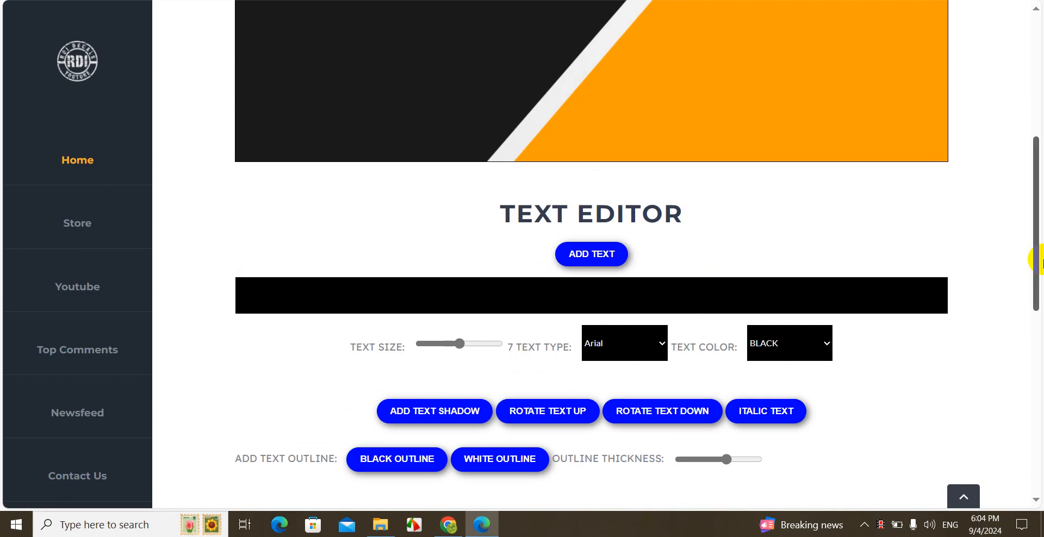
mouse_move(1035, 217)
mouse_down()
mouse_move(1036, 103)
mouse_move(1039, 238)
mouse_move(1040, 130)
mouse_move(1039, 219)
mouse_up()
click(664, 284)
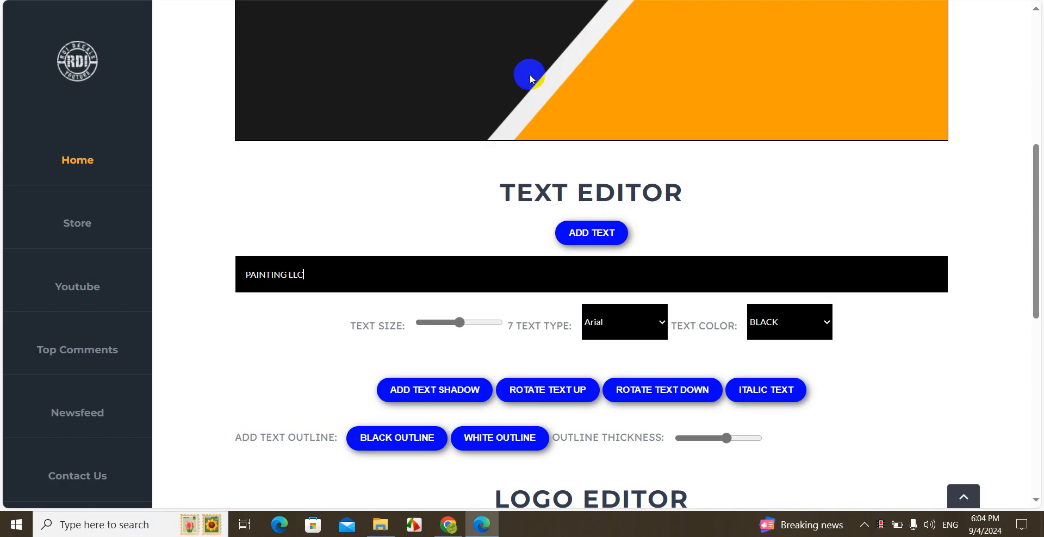
click(582, 232)
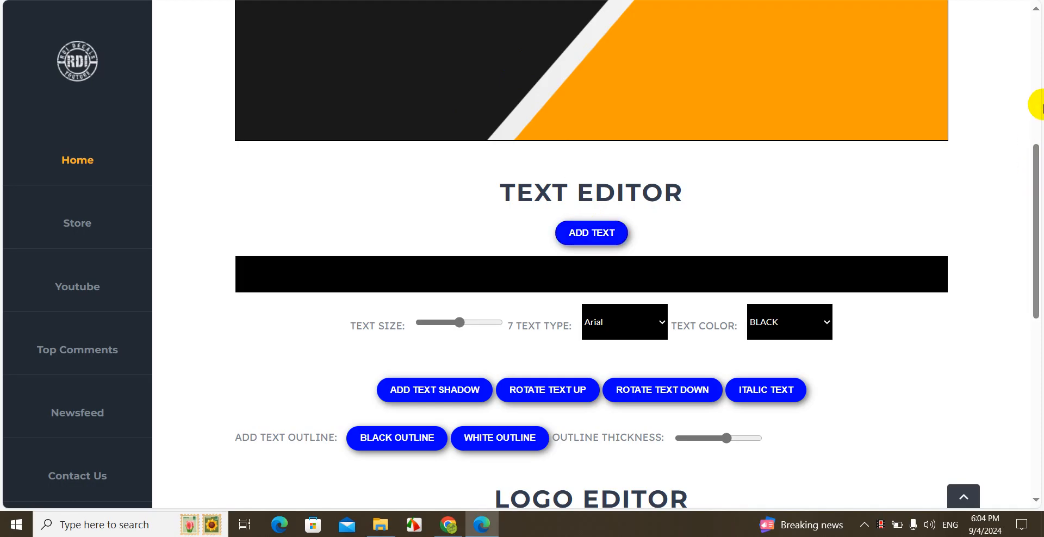
drag(1038, 195, 1033, 98)
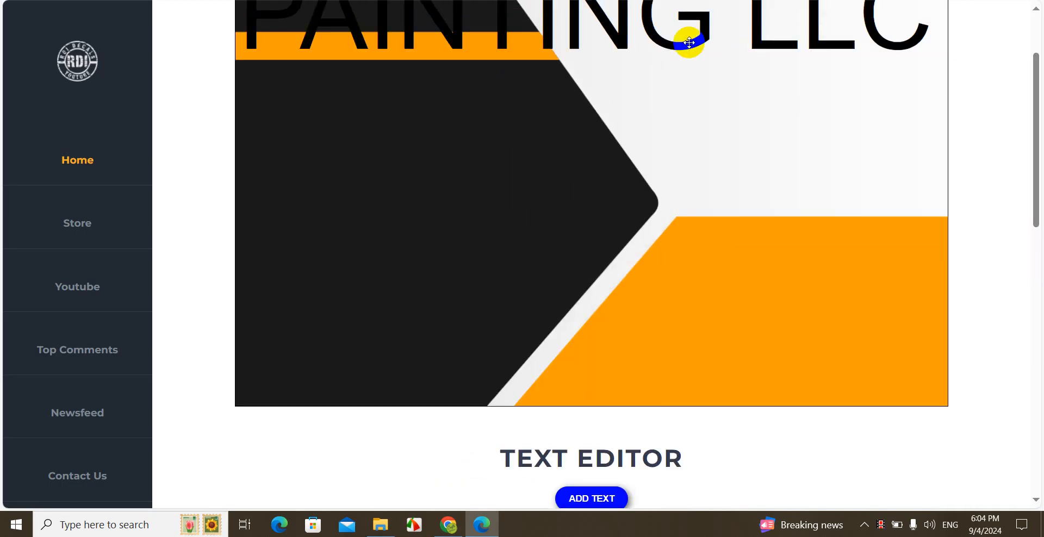
drag(689, 38, 699, 234)
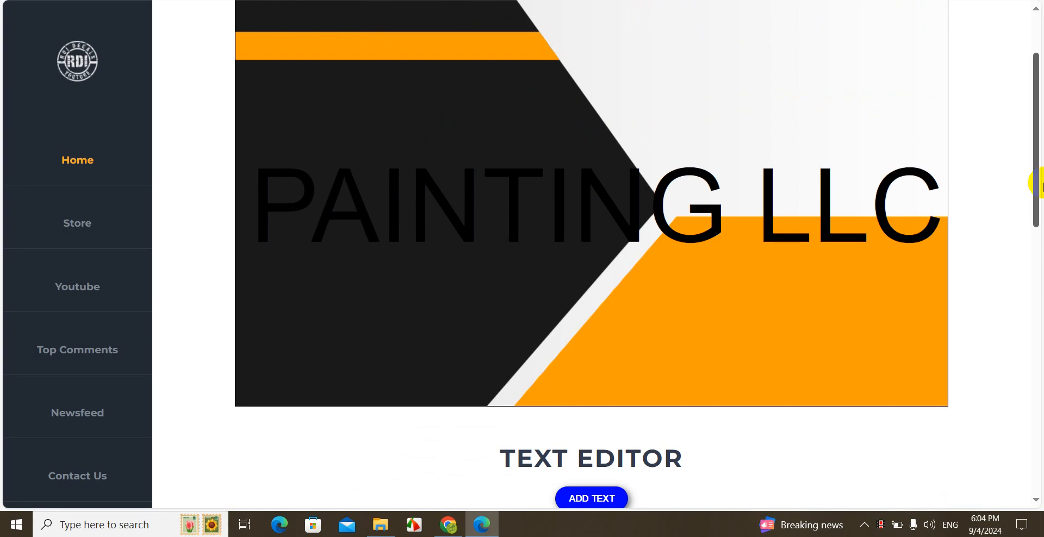
- Set the PAINTING LLC text to size 54 and color it white
drag(1038, 186, 1039, 230)
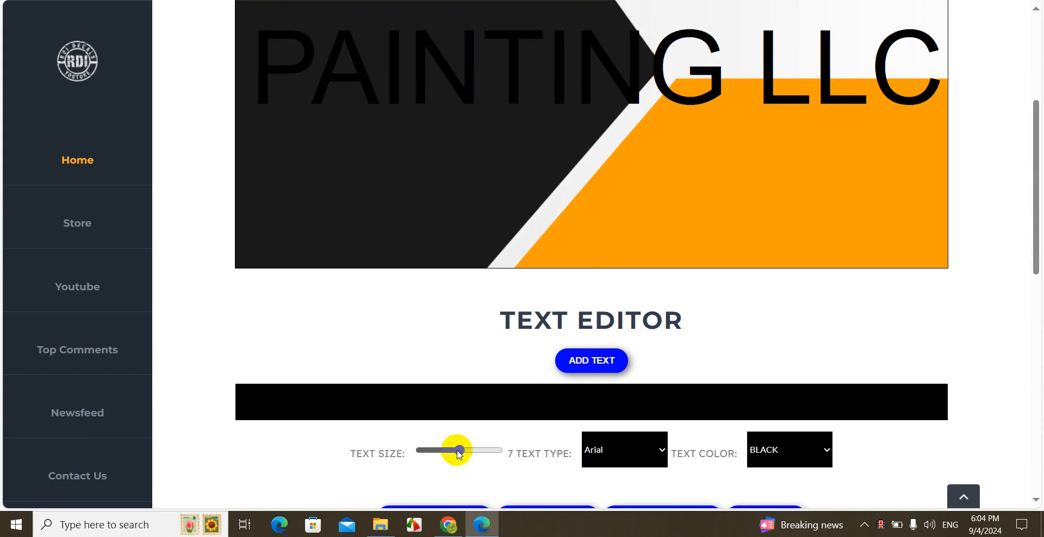
drag(454, 450, 431, 450)
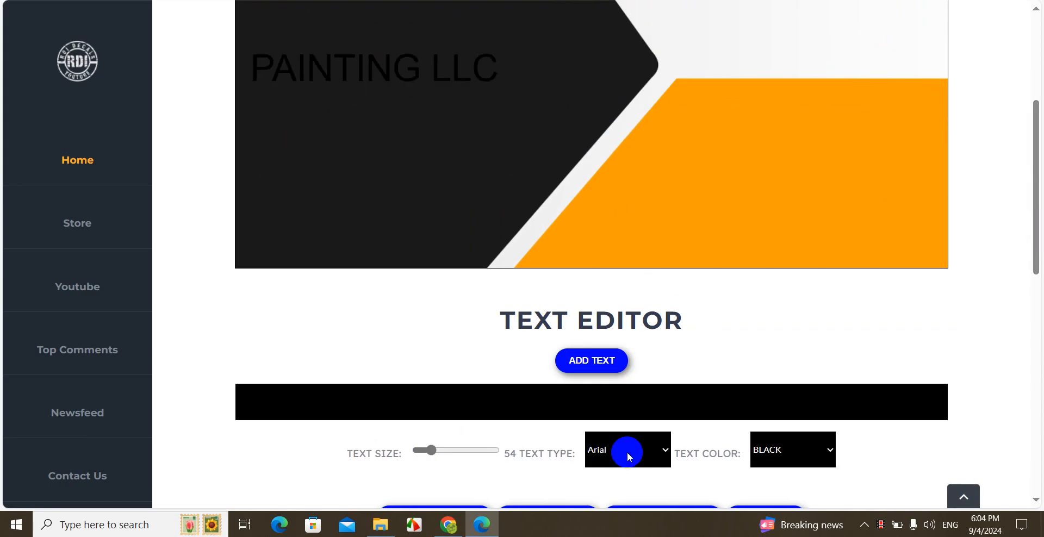
click(766, 450)
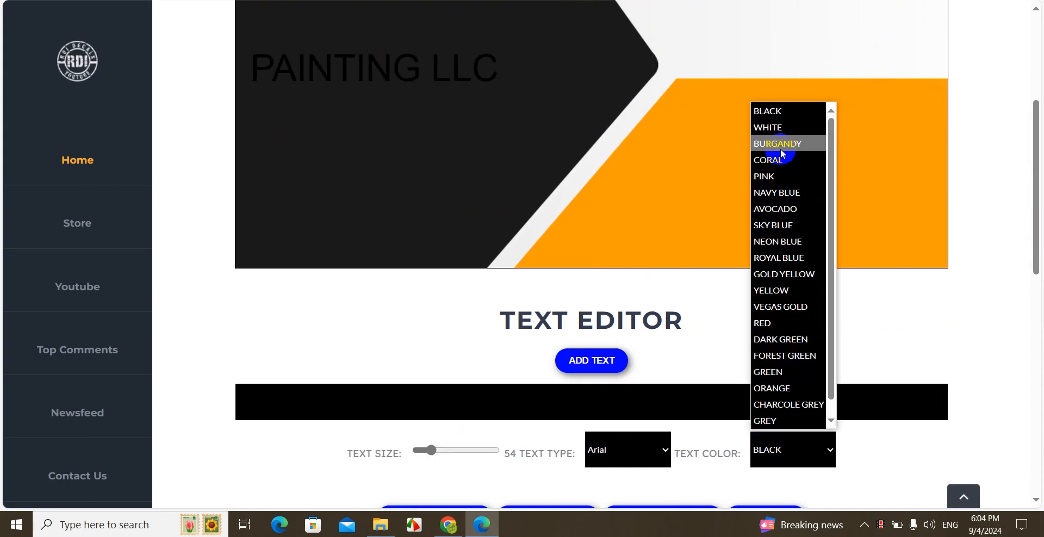
click(782, 127)
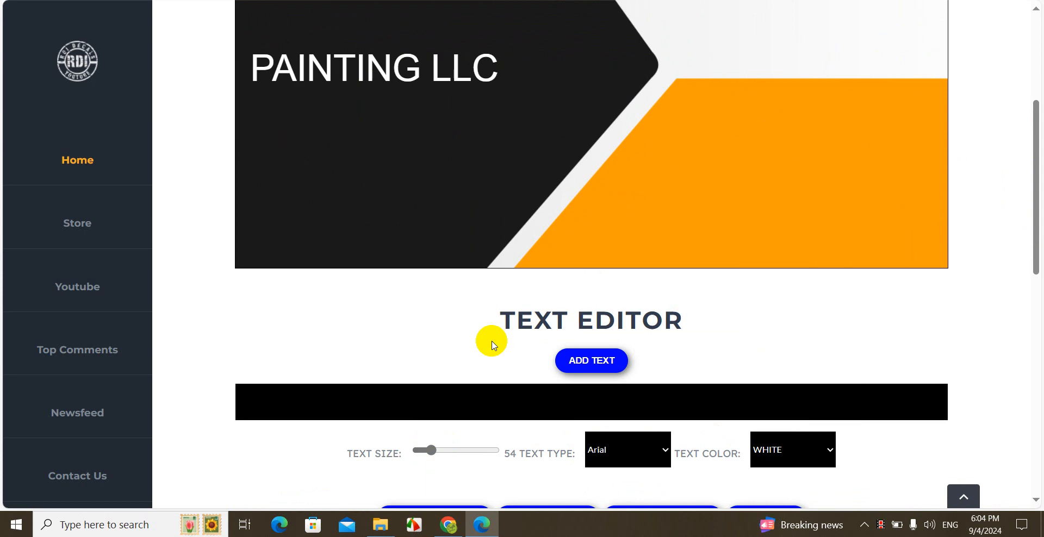
- Try the Lexend and Impact fonts on the PAINTING LLC text
click(619, 450)
click(609, 302)
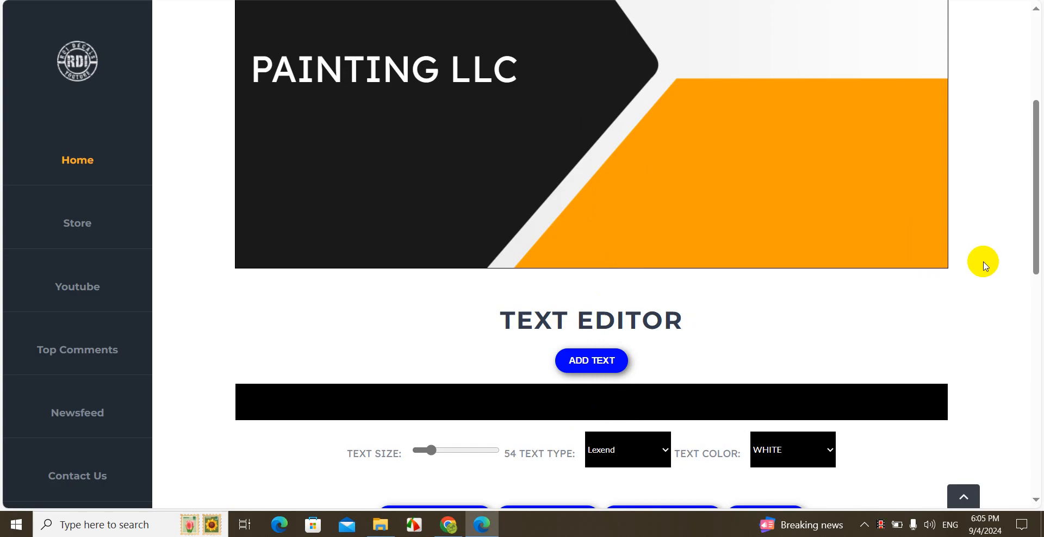
click(634, 449)
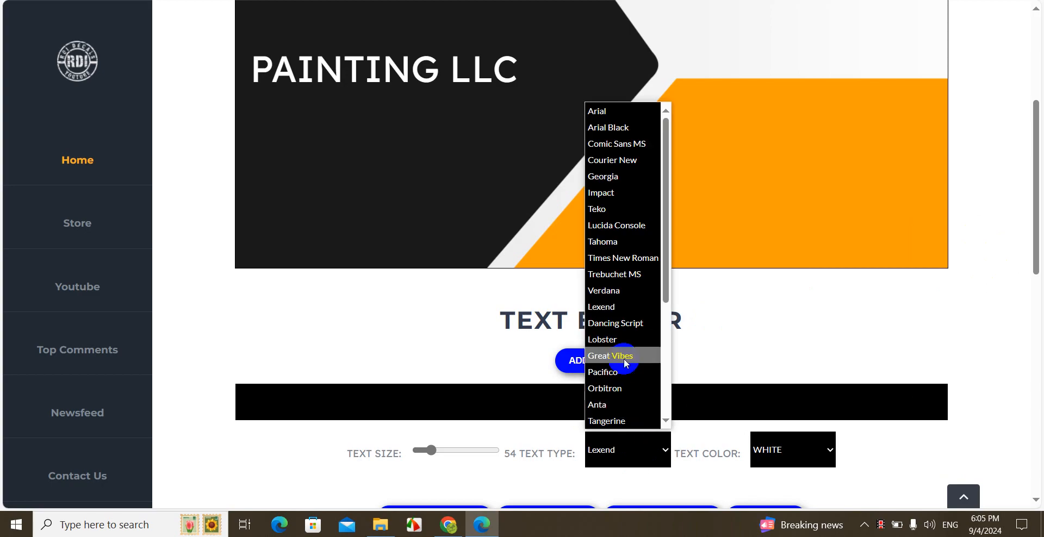
click(602, 194)
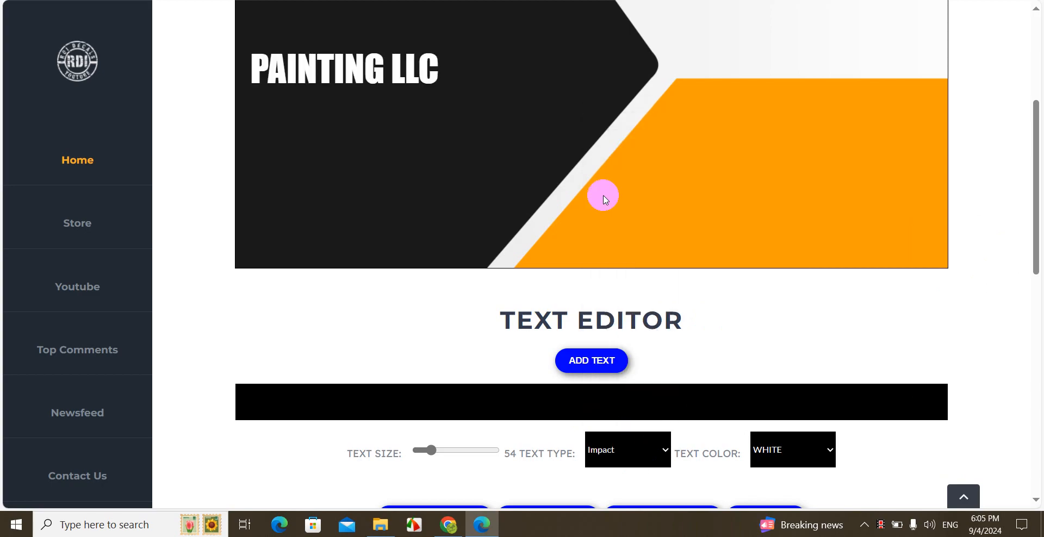
- Set the PAINTING LLC text to the Anta font and move it just below the orange stripe
click(624, 443)
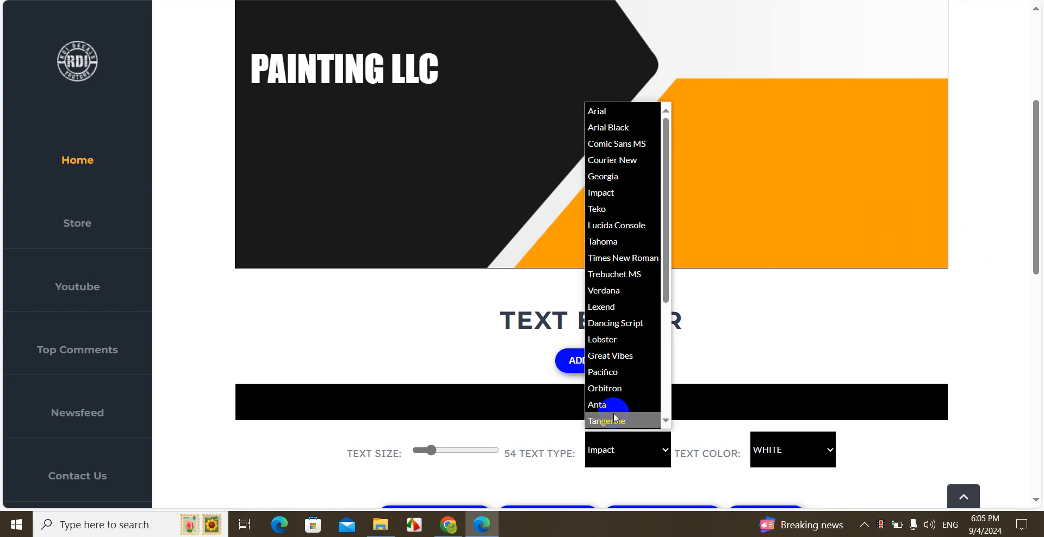
click(607, 405)
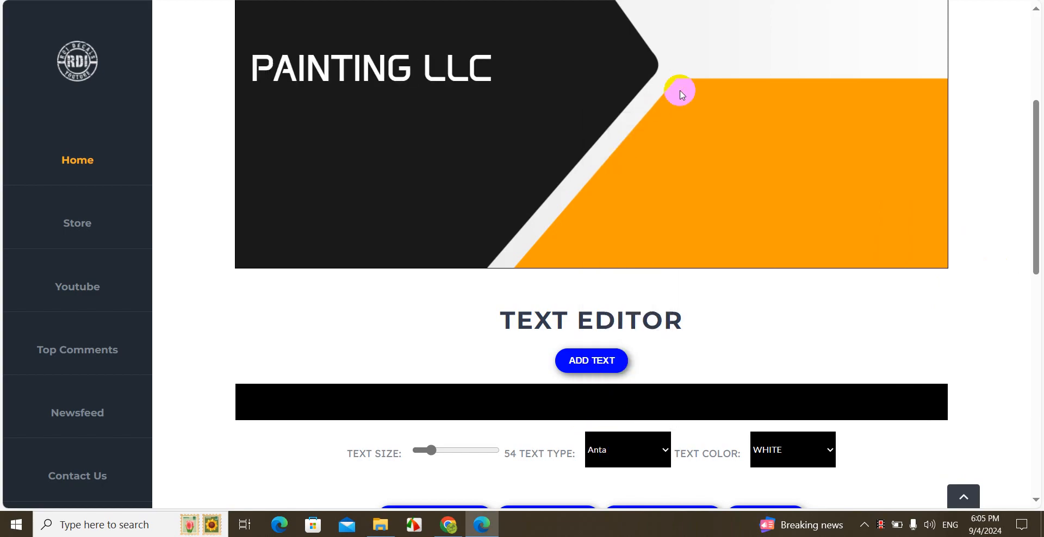
drag(1038, 217, 1032, 151)
mouse_move(377, 271)
mouse_down()
mouse_move(422, 115)
mouse_move(408, 147)
mouse_up()
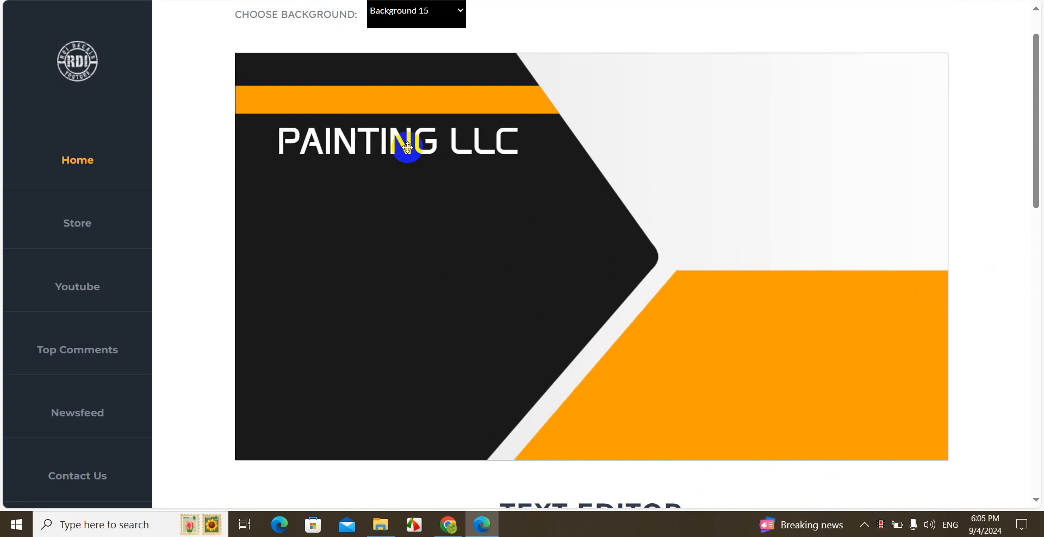
- Add the slogan "We Do Residential & Commercial" with quotation marks and move it down to the middle of the card
drag(1036, 128, 1039, 212)
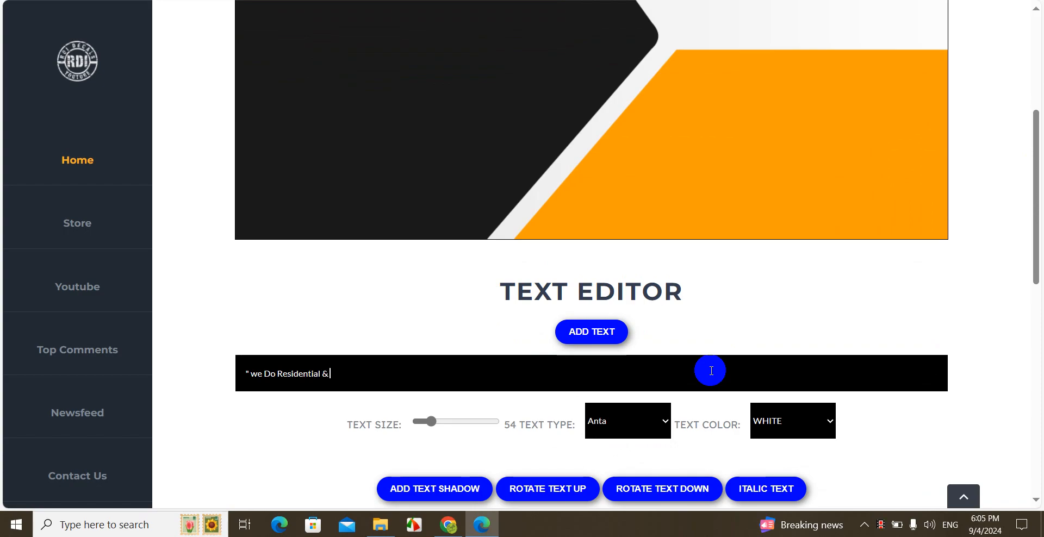
text(ommercial)
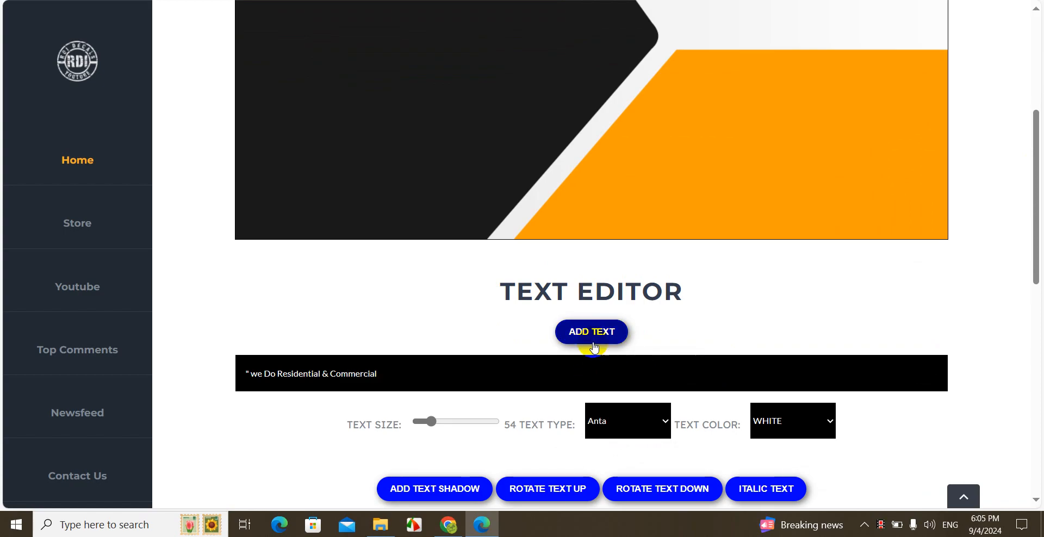
click(257, 375)
key(BackSpace)
text(W)
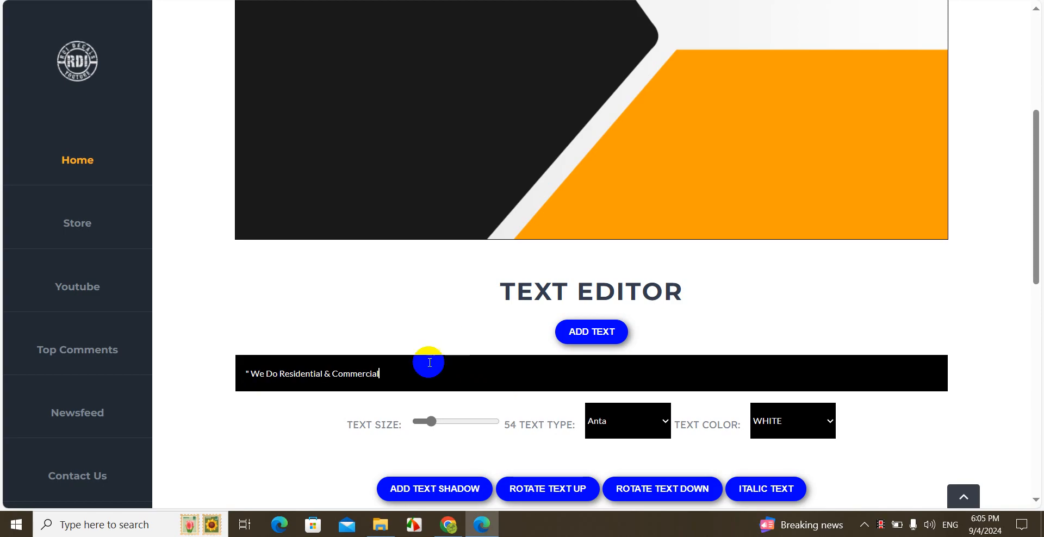
click(590, 329)
drag(1039, 182, 1034, 117)
drag(656, 49, 667, 231)
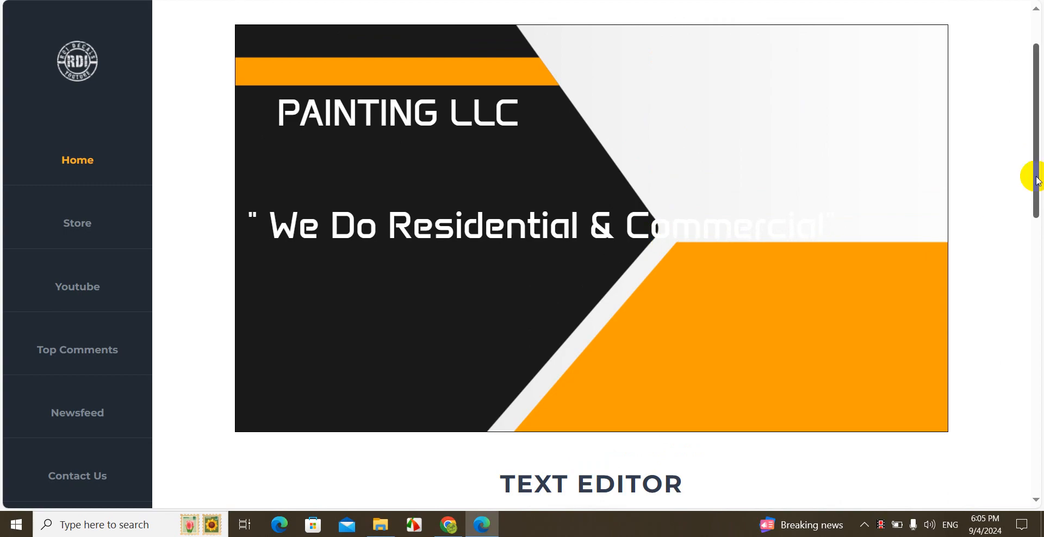
- Set the slogan text's size to 33 and move it slightly down and right within the card's black area
drag(1028, 171, 1034, 239)
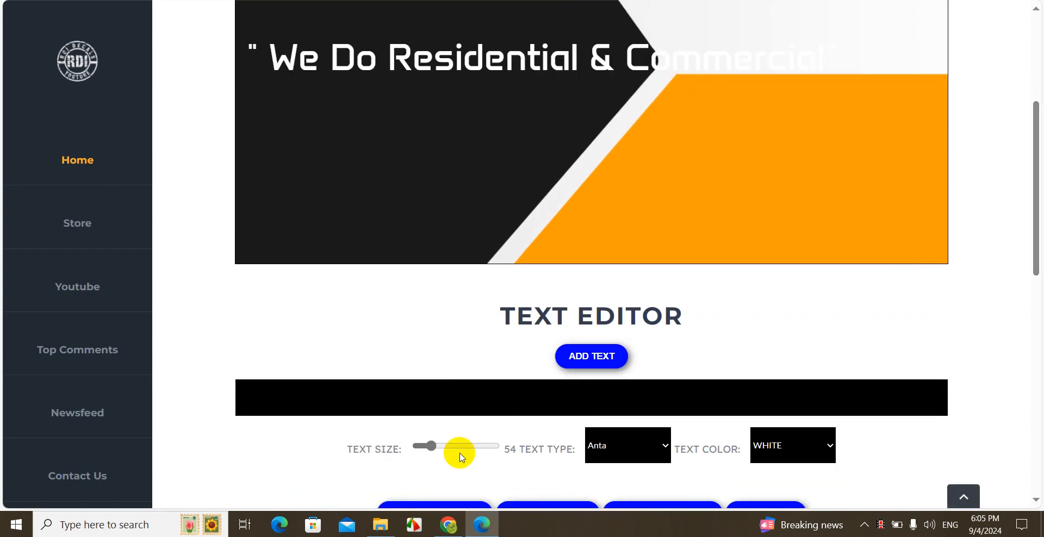
click(426, 446)
drag(426, 445, 427, 444)
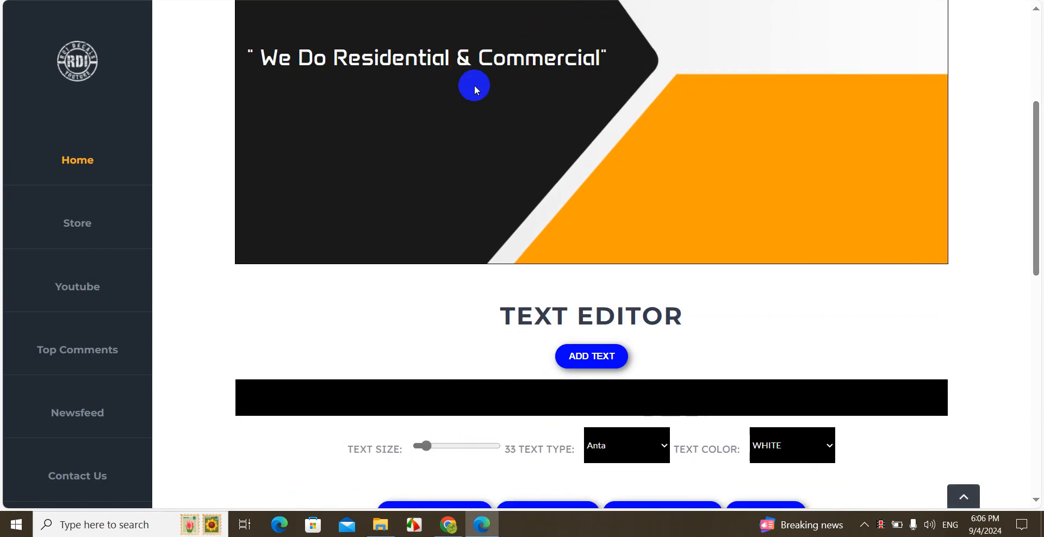
drag(463, 54, 469, 38)
drag(1037, 220, 1037, 166)
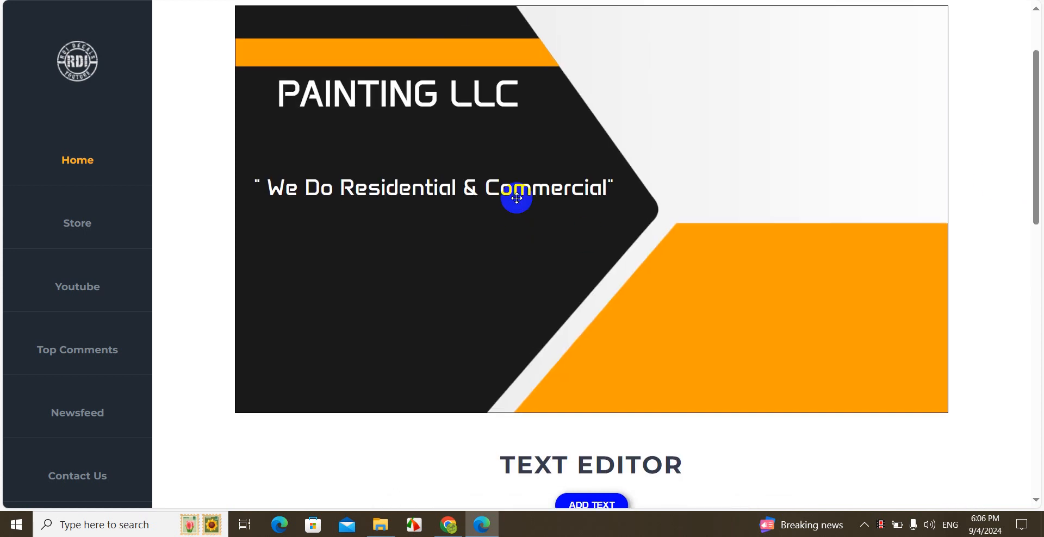
drag(516, 198, 527, 212)
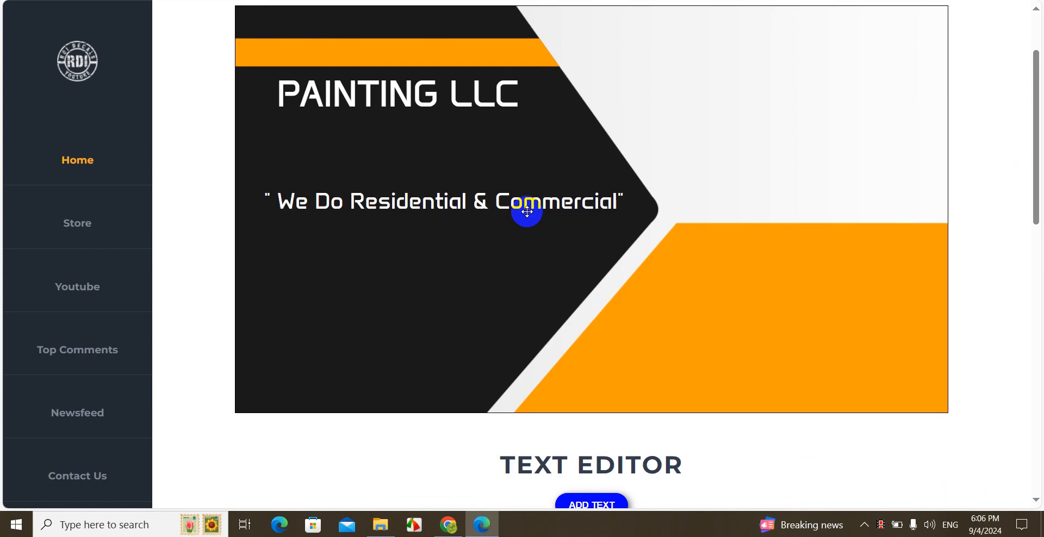
mouse_move(1040, 140)
mouse_down()
mouse_move(1032, 98)
mouse_move(1032, 133)
mouse_up()
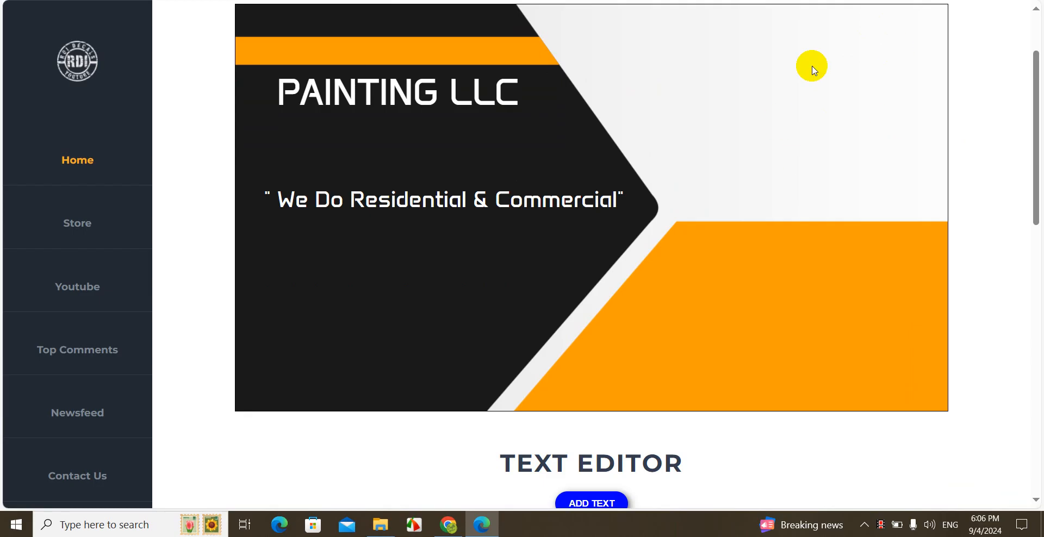
click(724, 335)
- Open the Color Remover special tool and load logo.png from the Downloads folder
drag(1033, 85, 1024, 333)
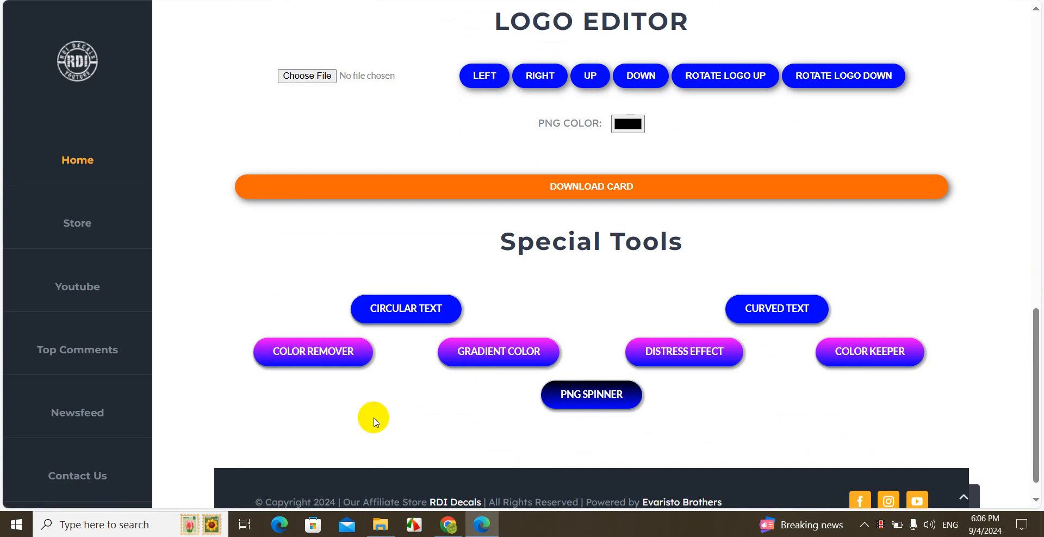
click(286, 355)
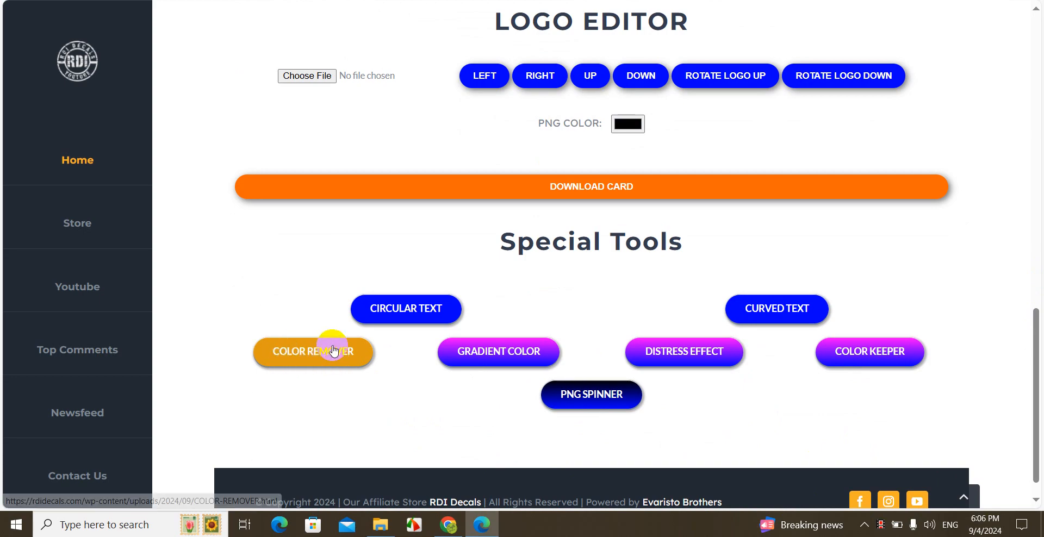
click(298, 354)
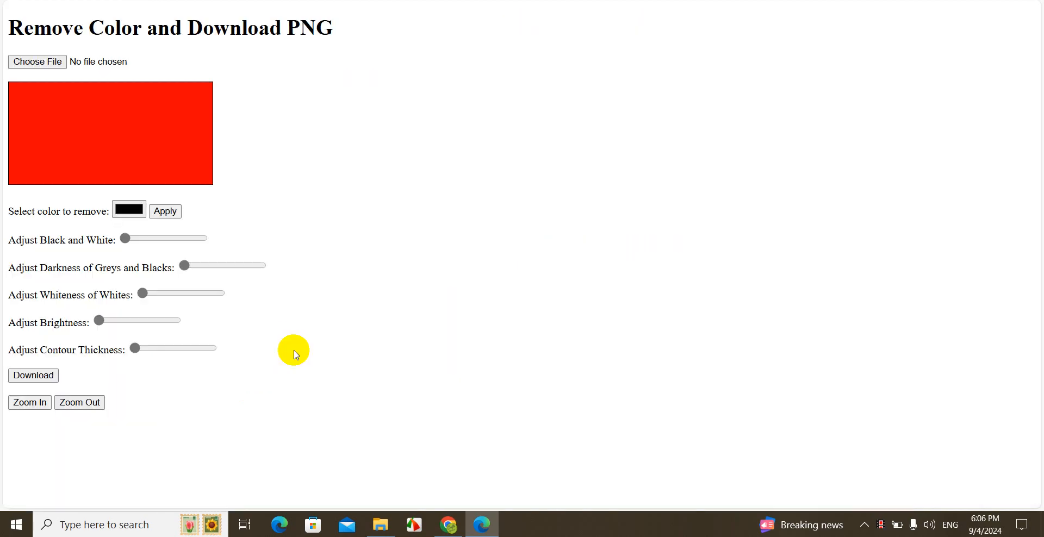
click(39, 67)
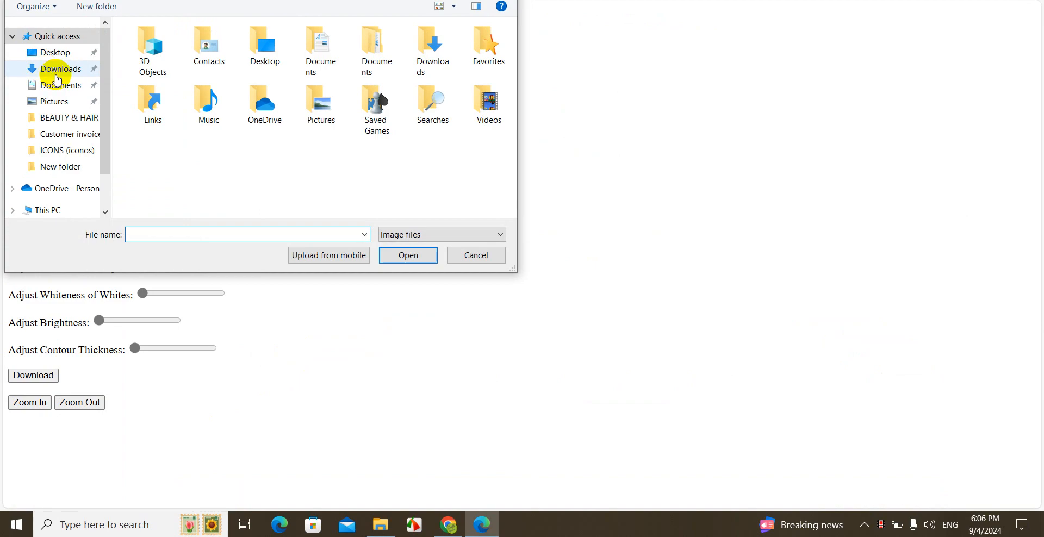
click(51, 68)
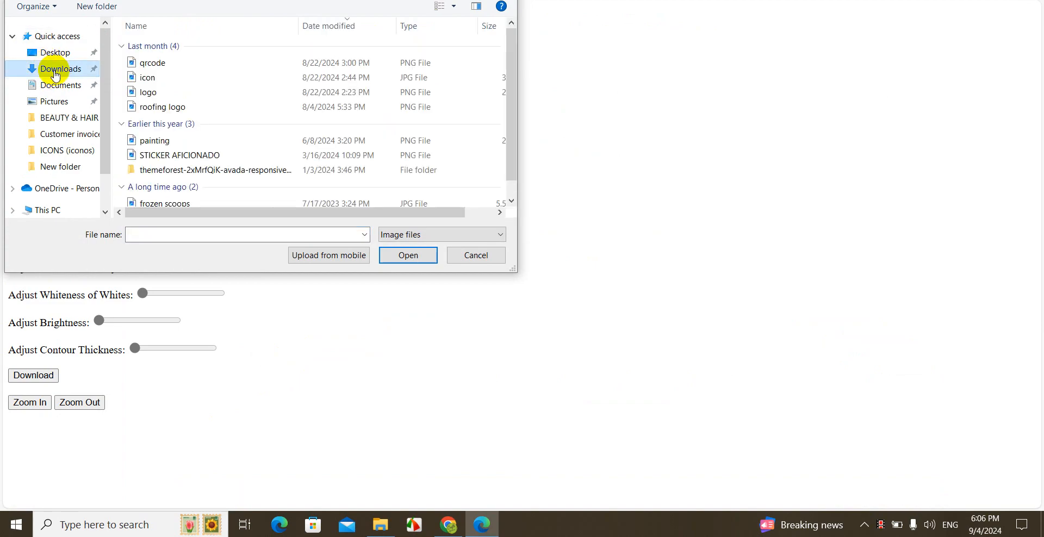
double_click(149, 93)
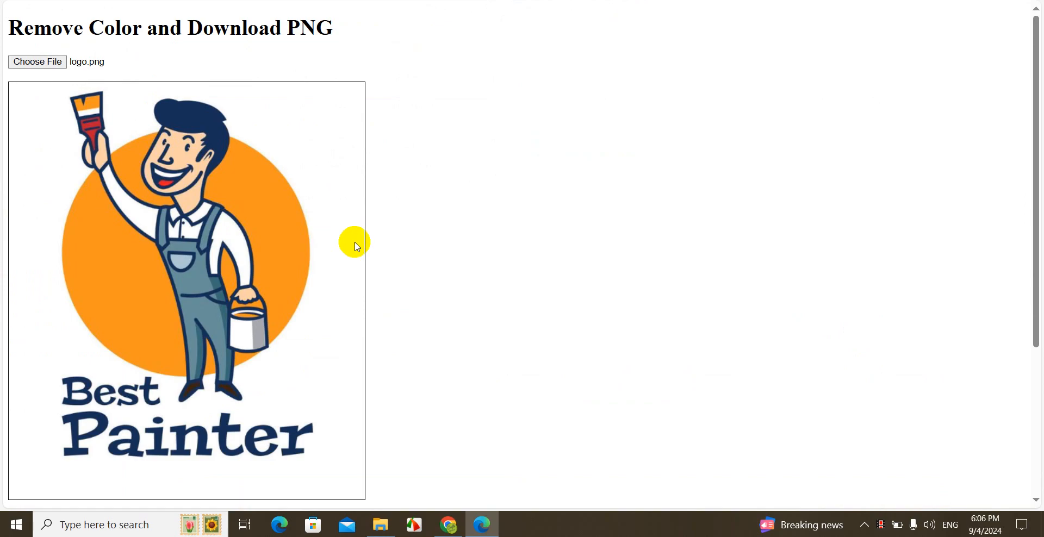
- Raise the logo image's brightness slightly
drag(1034, 177, 1033, 316)
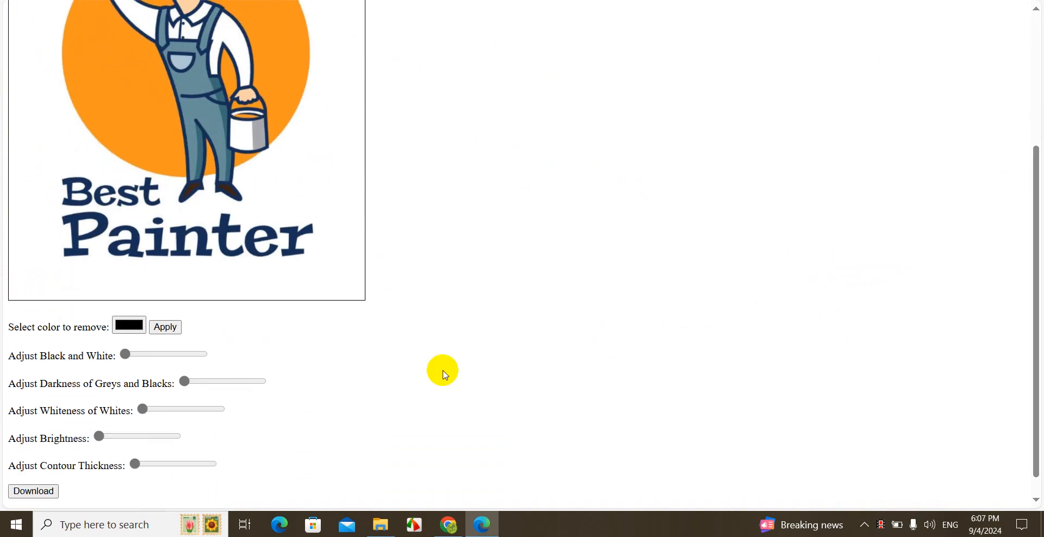
click(101, 437)
drag(103, 442, 109, 441)
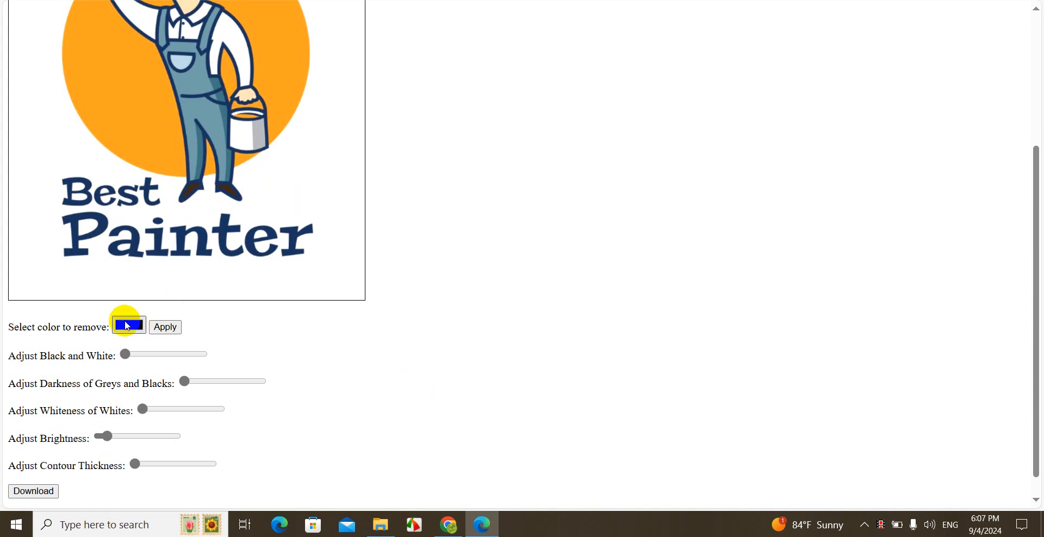
- Sample white (255, 255, 255) from the logo's background, remove that color and download the filtered image
click(127, 326)
click(127, 446)
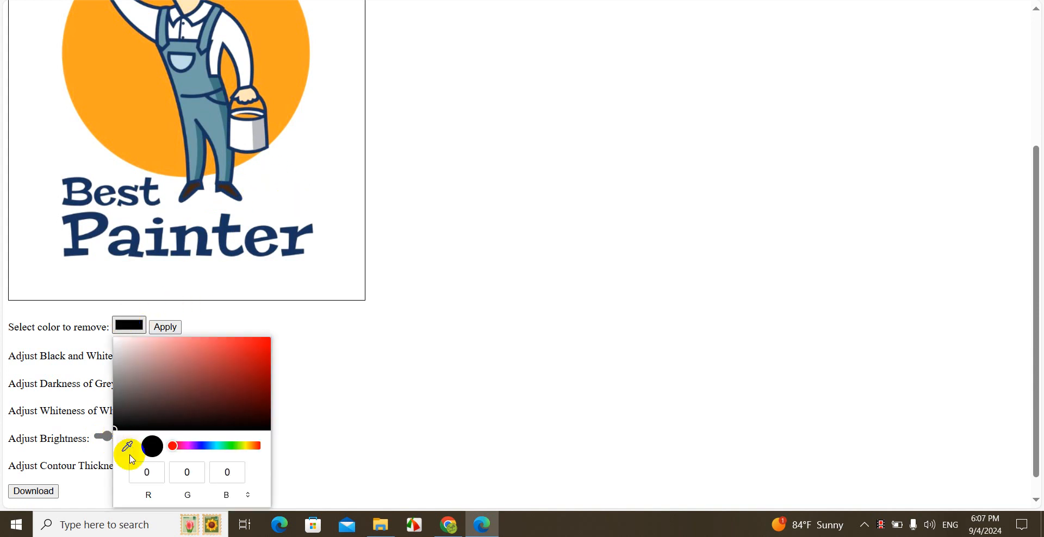
click(197, 273)
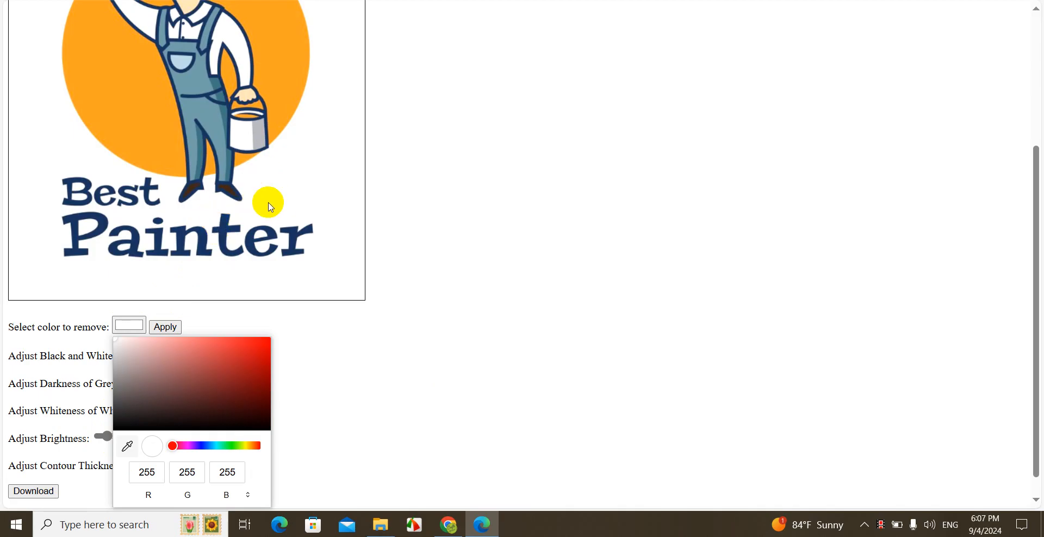
click(172, 327)
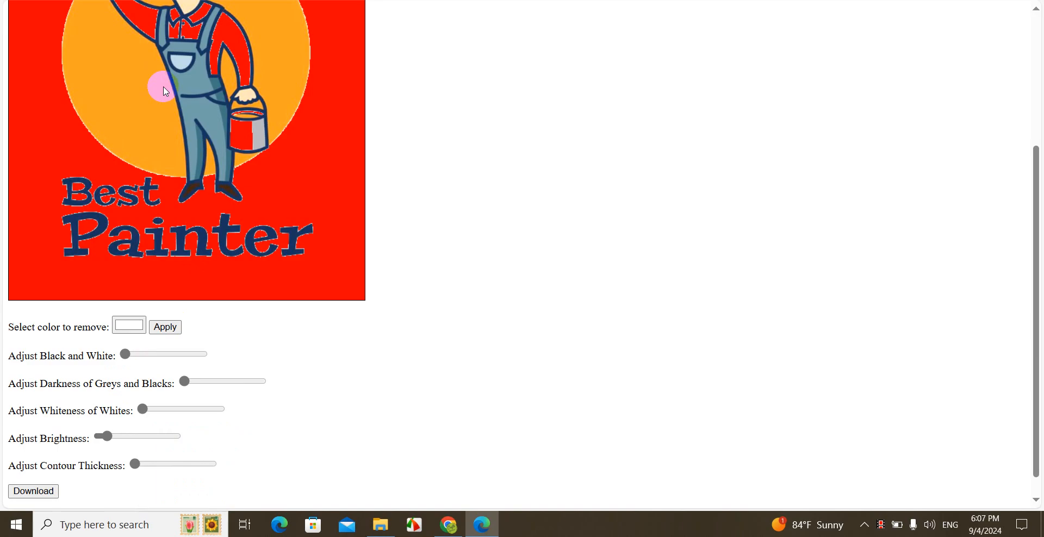
drag(1033, 186, 1032, 226)
click(140, 423)
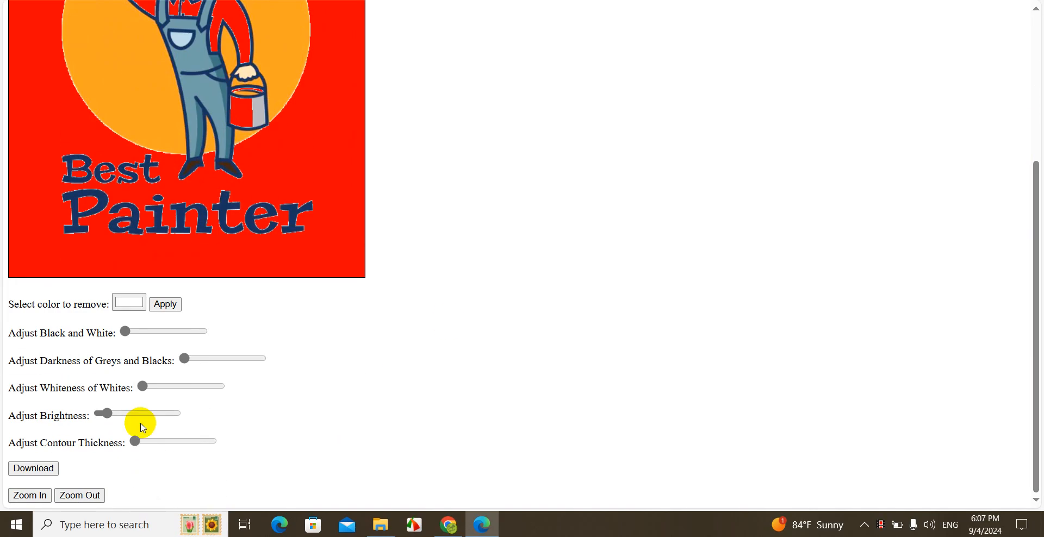
click(45, 467)
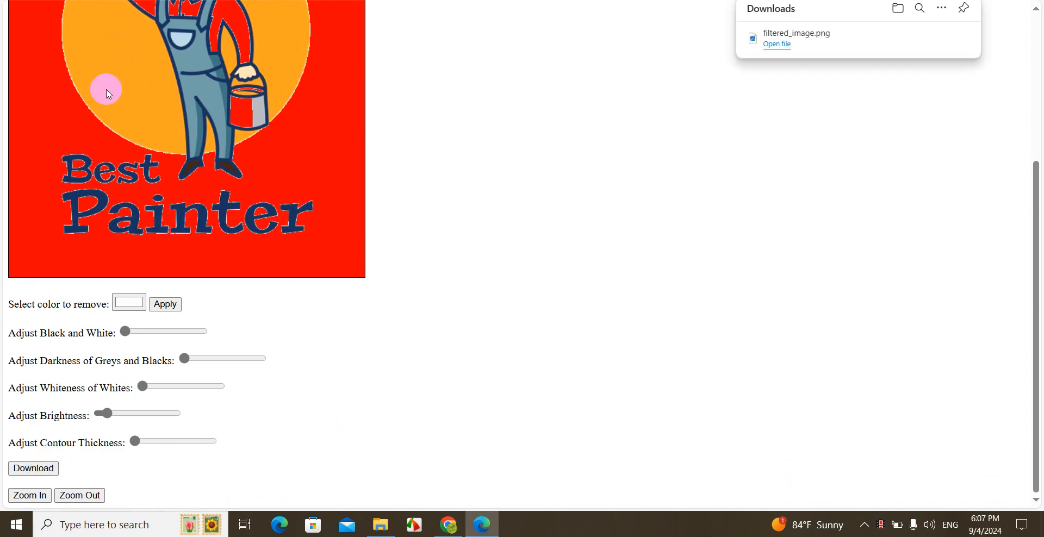
- Return to the card maker page and bring up its logo editor
key(ctrl+shift+Tab)
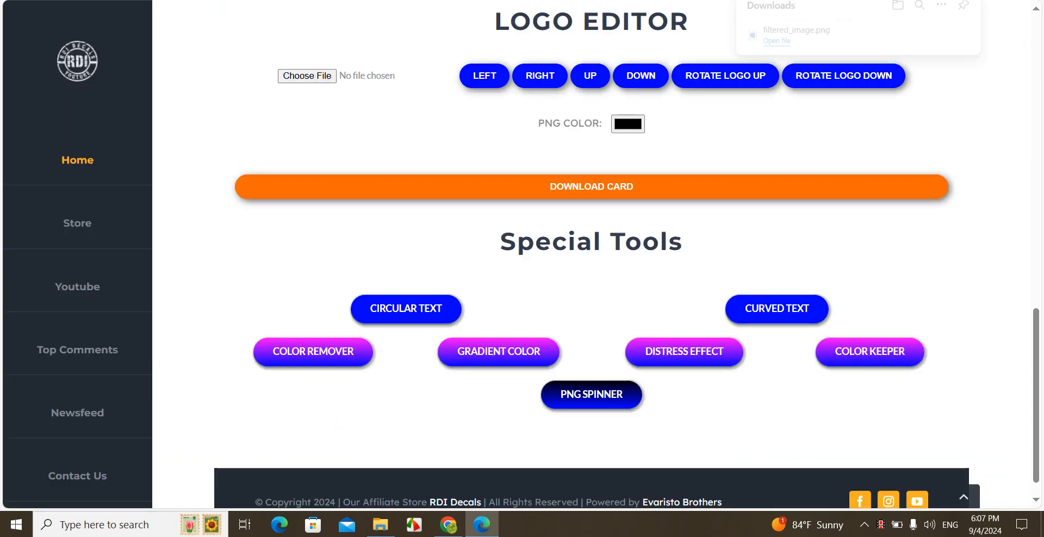
click(1042, 172)
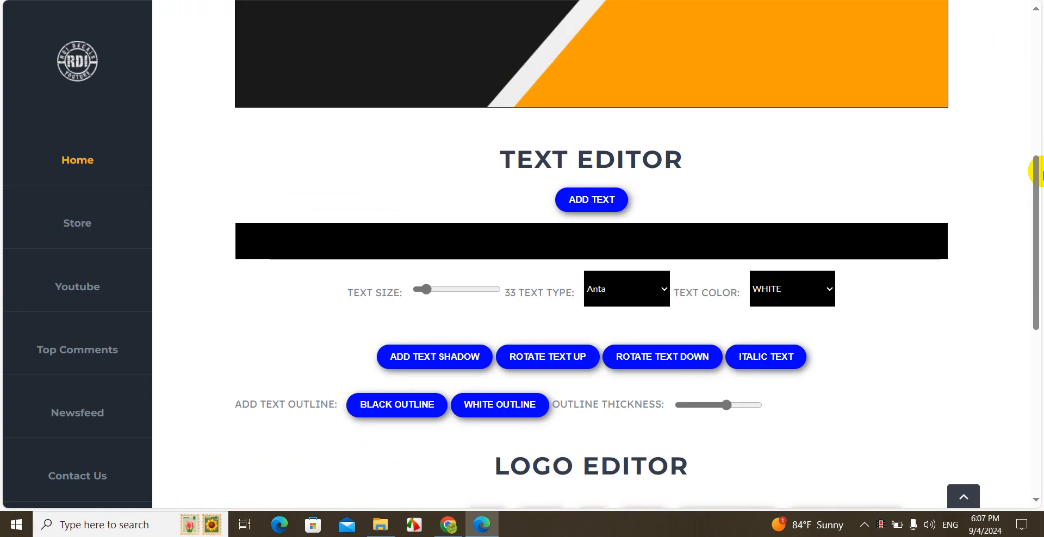
drag(1041, 171, 1040, 241)
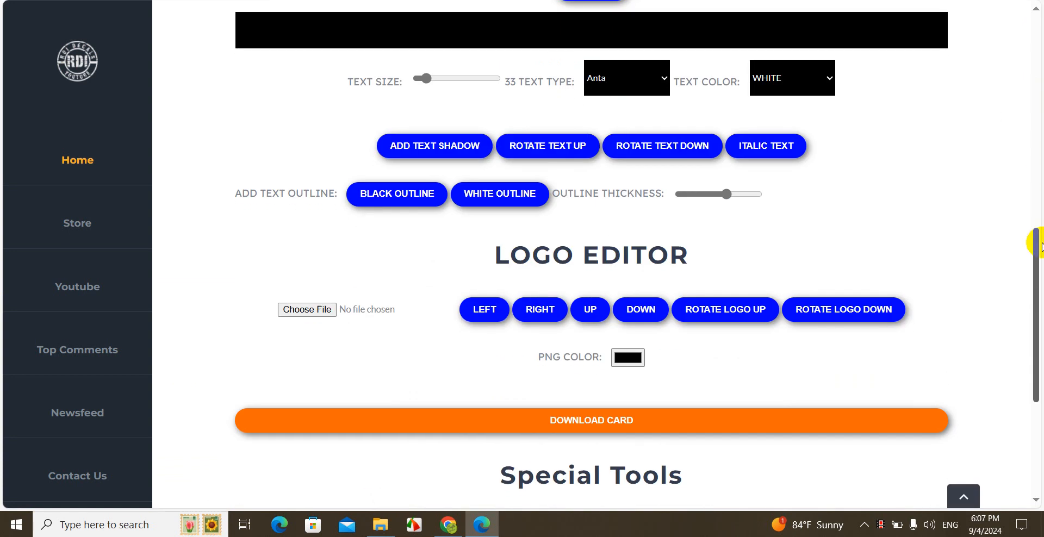
- Upload the original logo.png to the card and set its size to 232
click(306, 311)
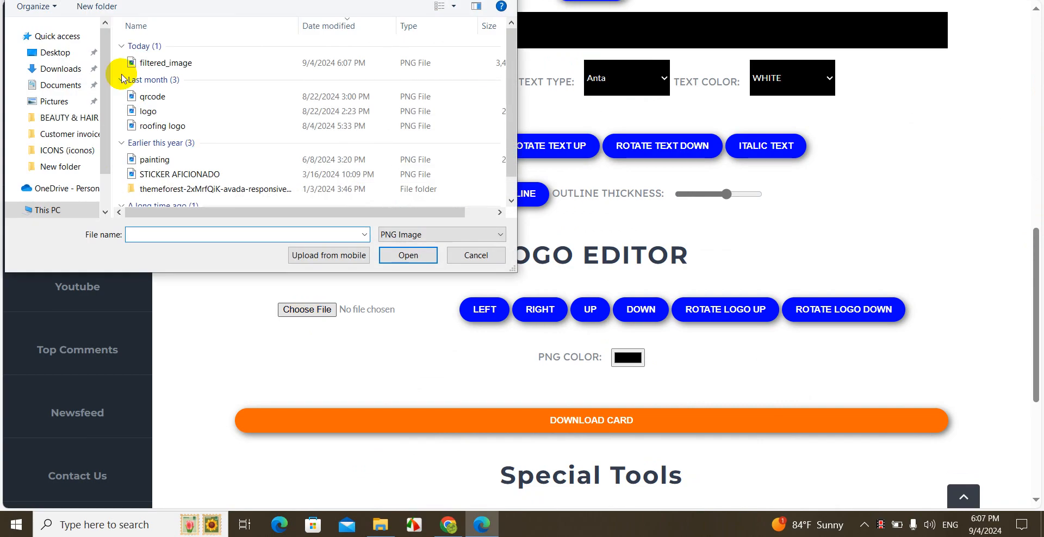
double_click(149, 113)
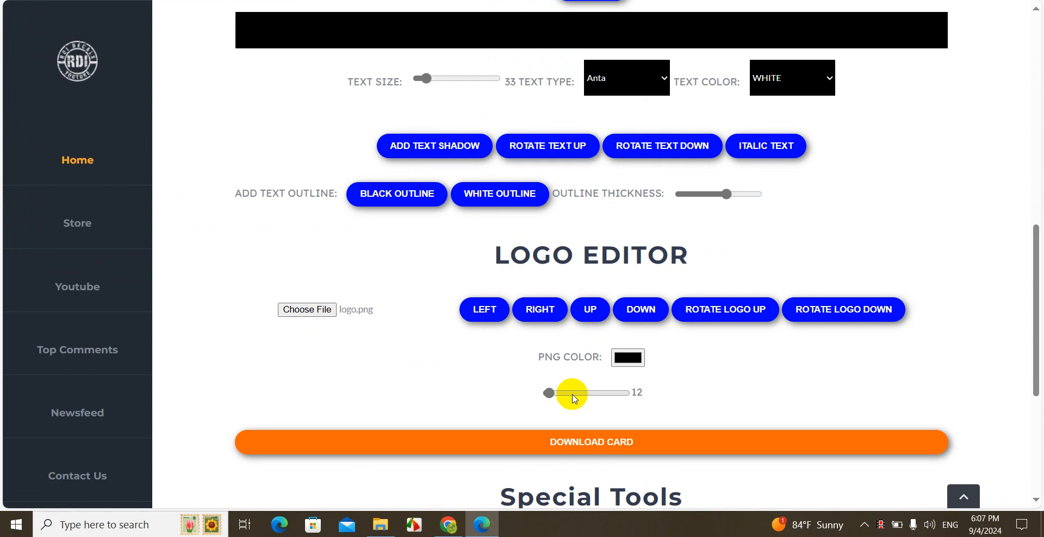
drag(572, 398, 577, 394)
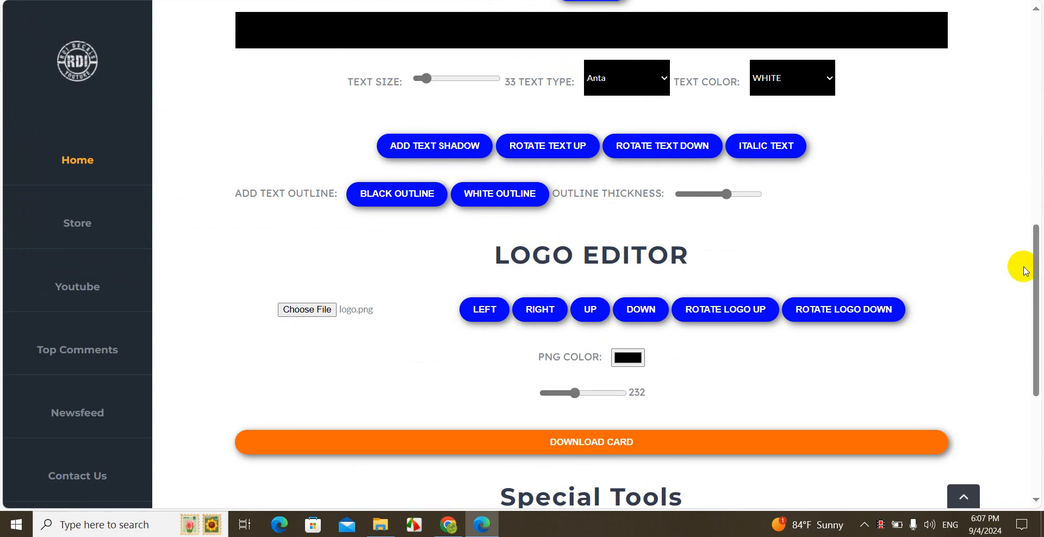
- Move the white-background logo to the card's right side, straddling the edge between the white and orange areas
click(1035, 195)
scroll(1035, 196, up, 2)
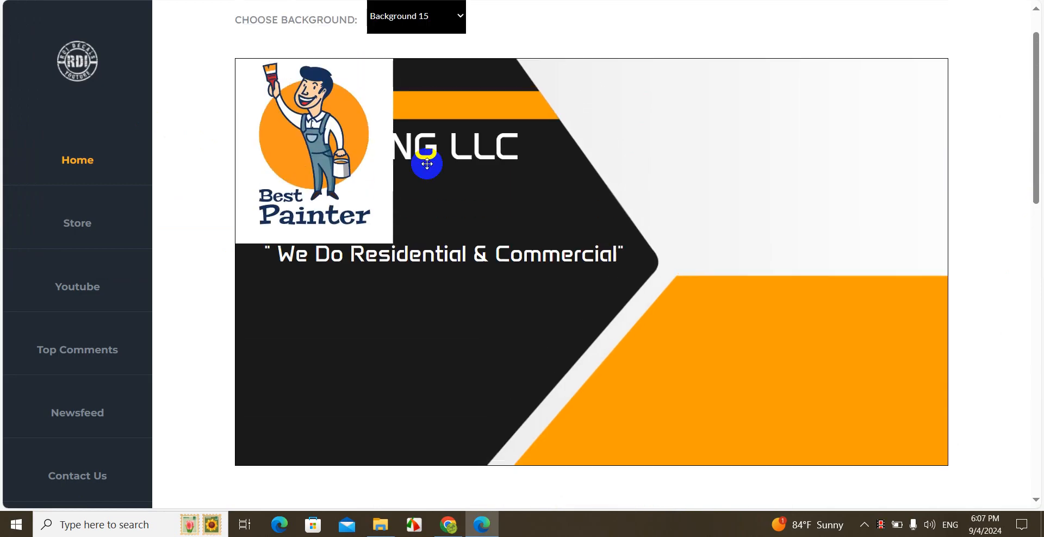
mouse_move(368, 161)
mouse_down()
mouse_move(857, 195)
mouse_move(868, 168)
mouse_up()
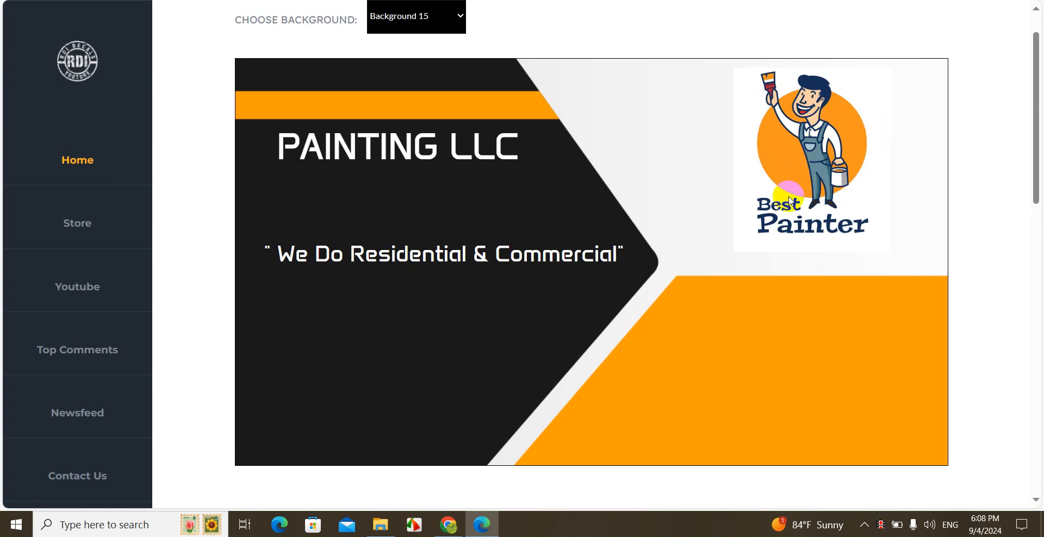
mouse_move(788, 201)
mouse_down()
mouse_move(729, 202)
mouse_move(787, 215)
mouse_move(804, 187)
mouse_move(829, 218)
mouse_move(774, 223)
mouse_move(682, 342)
mouse_move(431, 343)
mouse_move(342, 397)
mouse_move(675, 301)
mouse_move(819, 275)
mouse_up()
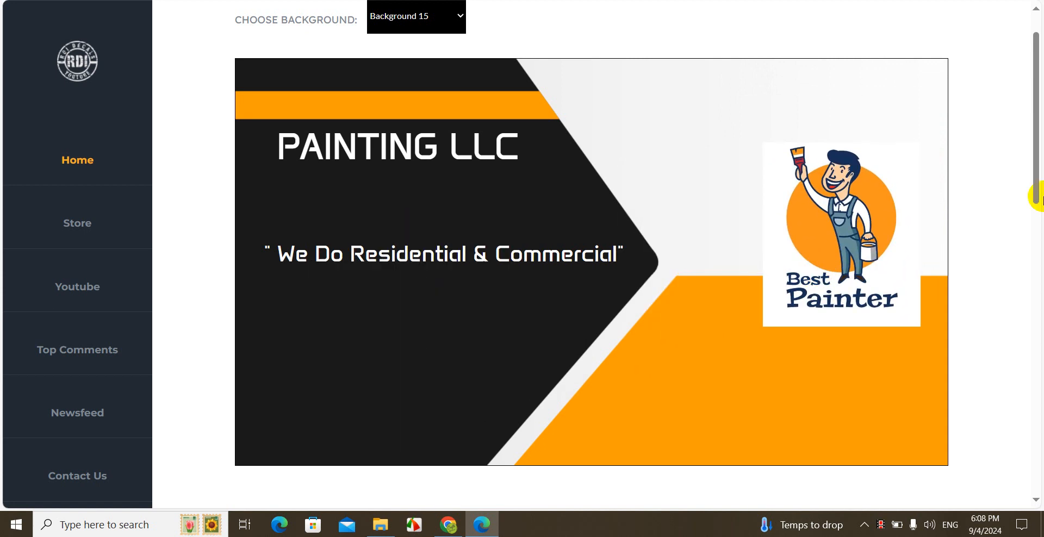
- Reduce the white-background logo's size to 64 and move it off the card
drag(1036, 195, 1036, 391)
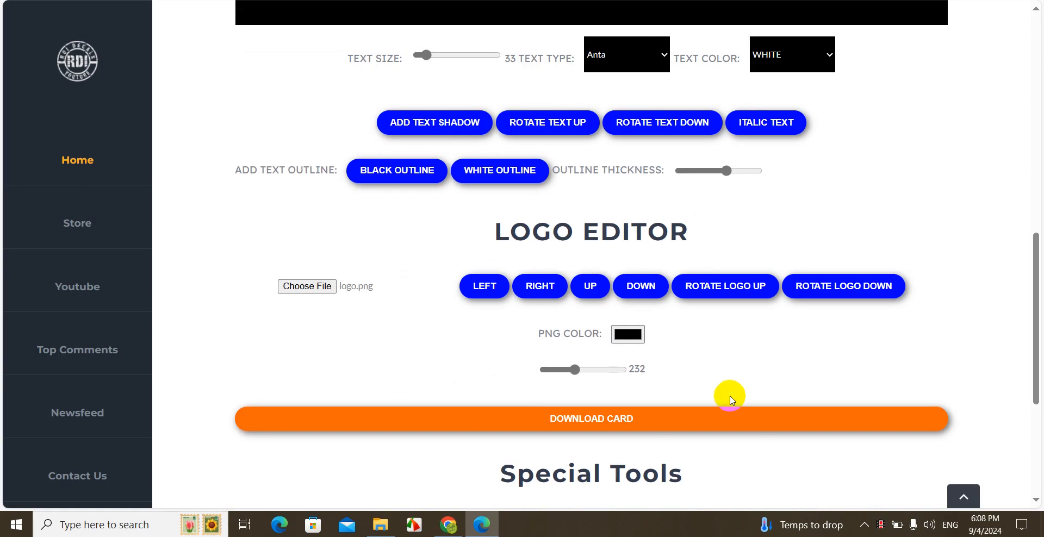
click(554, 370)
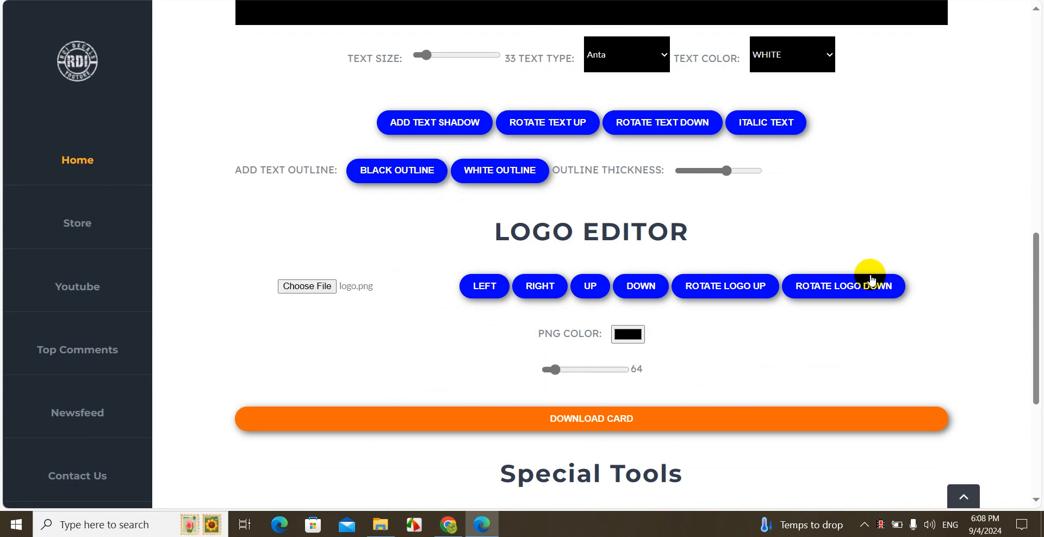
click(1042, 143)
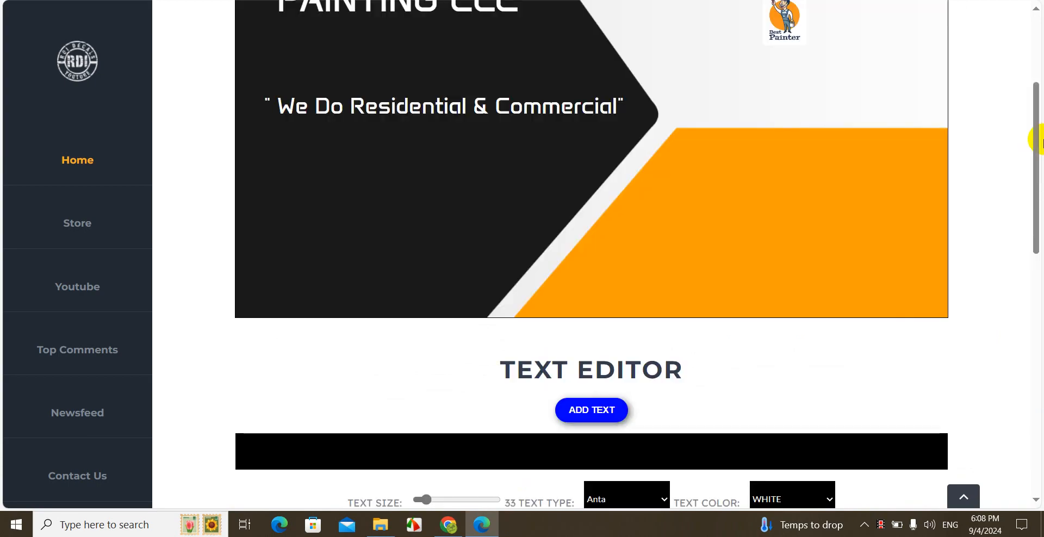
drag(981, 80, 998, 85)
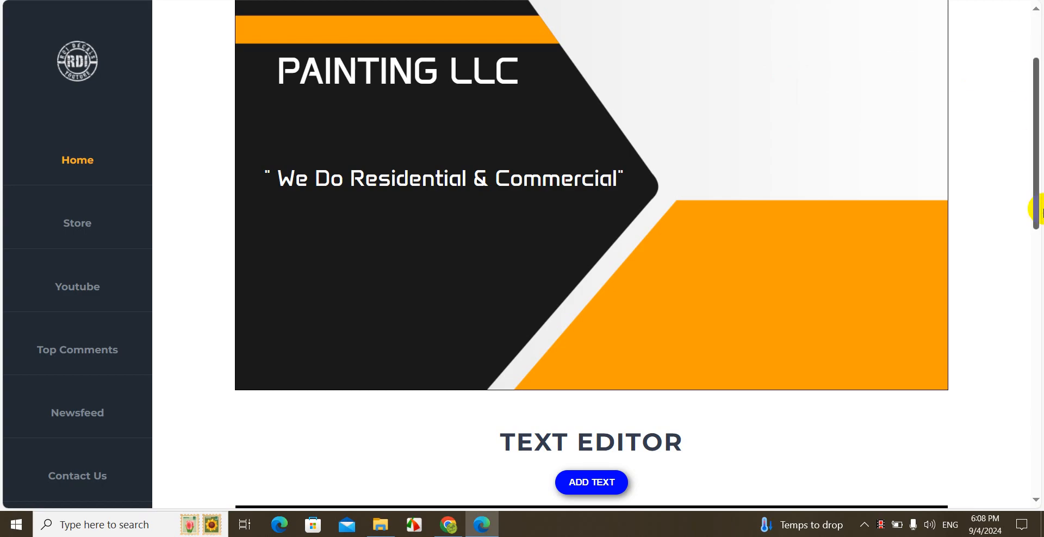
- Upload filtered_image.png as the card's logo and set its size to 128
drag(1037, 203, 1038, 375)
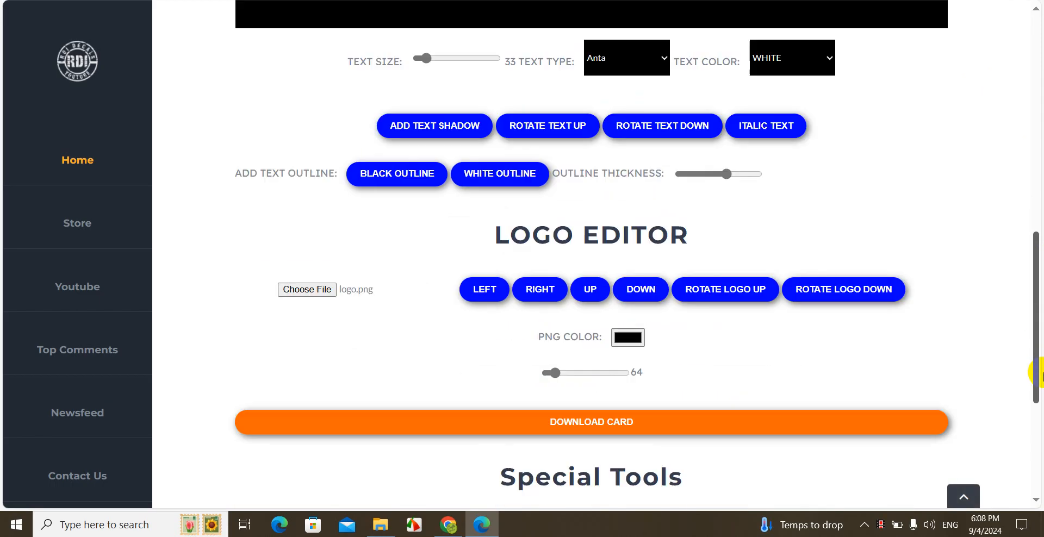
click(307, 288)
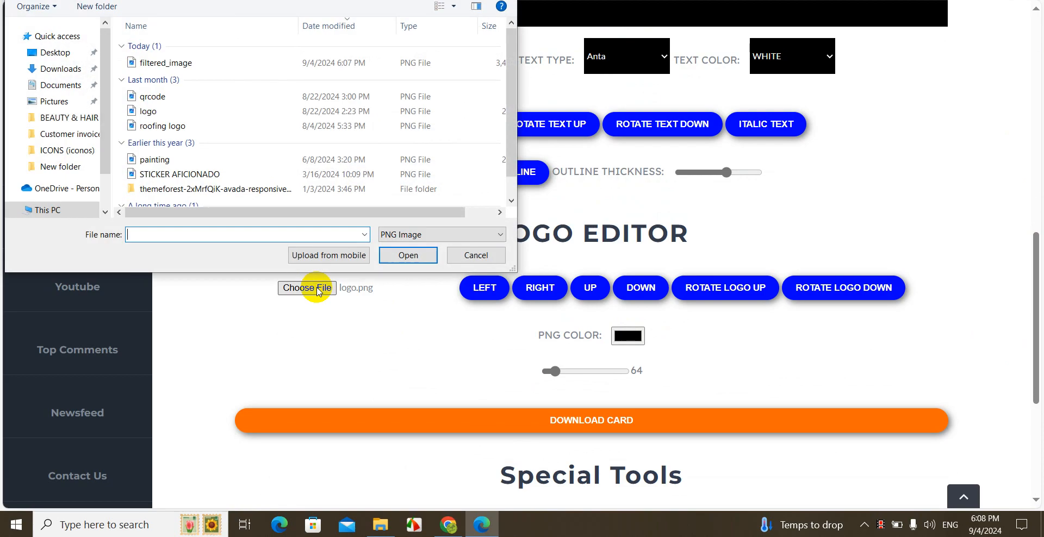
double_click(184, 68)
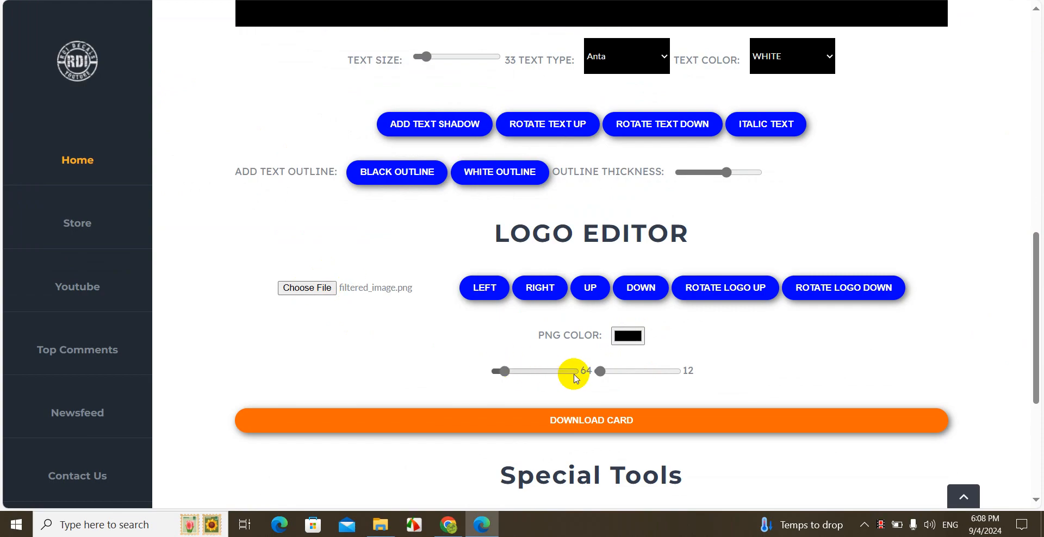
drag(602, 375, 612, 373)
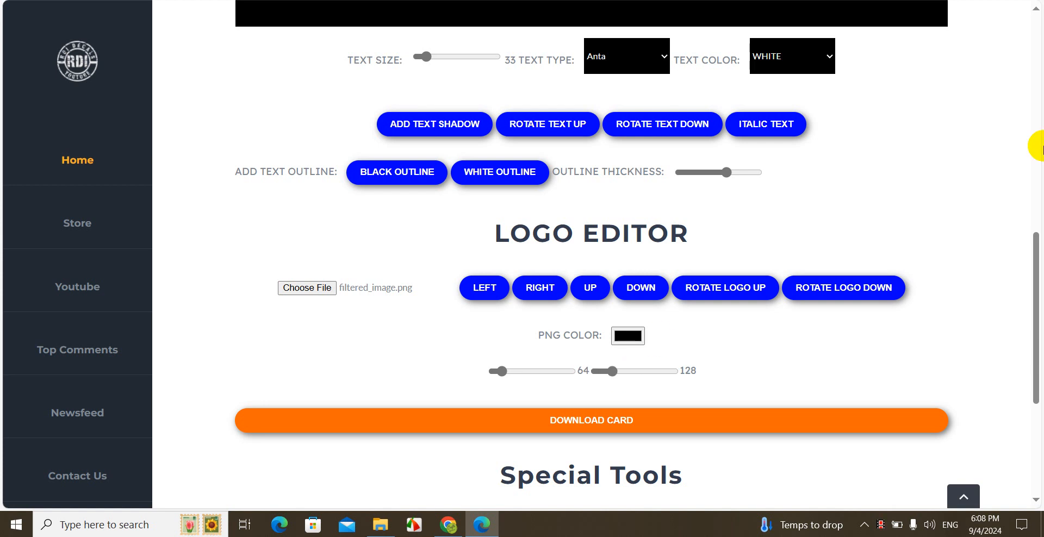
- Move the background-free painter logo from the card's upper-left corner into the white area at the upper right
click(1037, 105)
drag(1037, 104, 1032, 49)
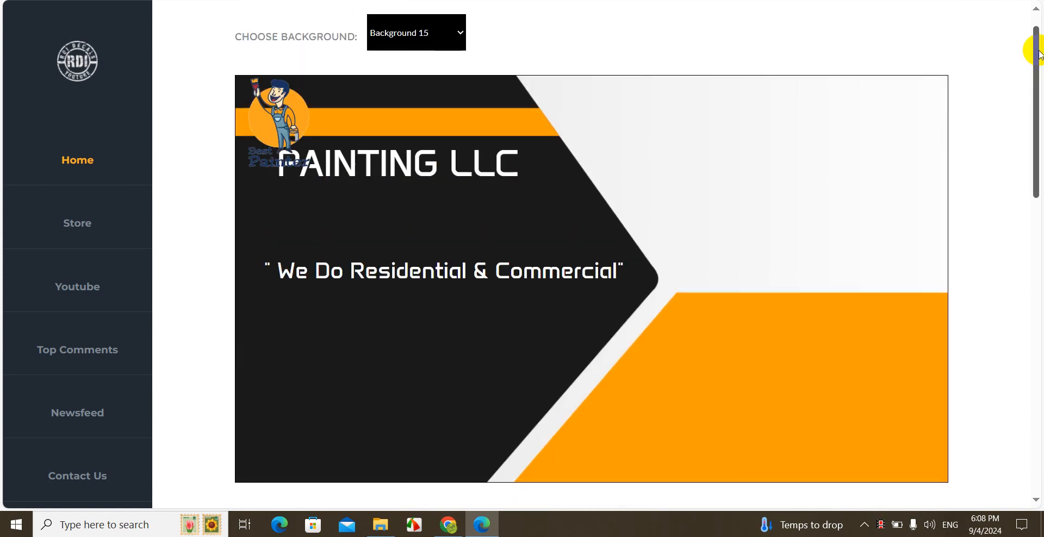
mouse_move(288, 89)
mouse_down()
mouse_move(745, 174)
mouse_move(638, 263)
mouse_move(756, 302)
mouse_move(752, 343)
mouse_move(576, 340)
mouse_move(458, 358)
mouse_move(897, 120)
mouse_move(815, 161)
mouse_up()
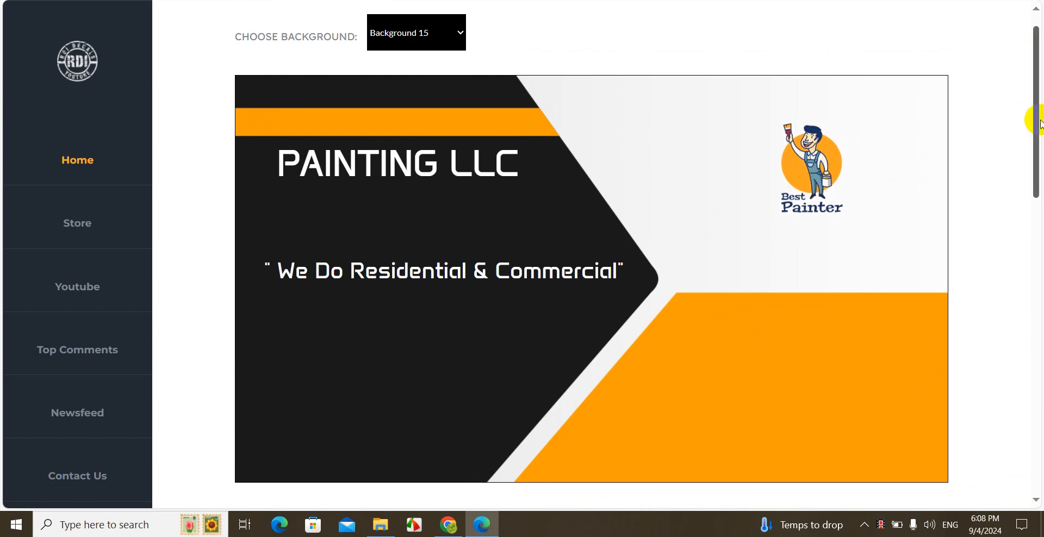
- Enlarge the background-free logo to size 257 and reposition it fully inside the white area above the orange section
drag(1039, 124, 1039, 296)
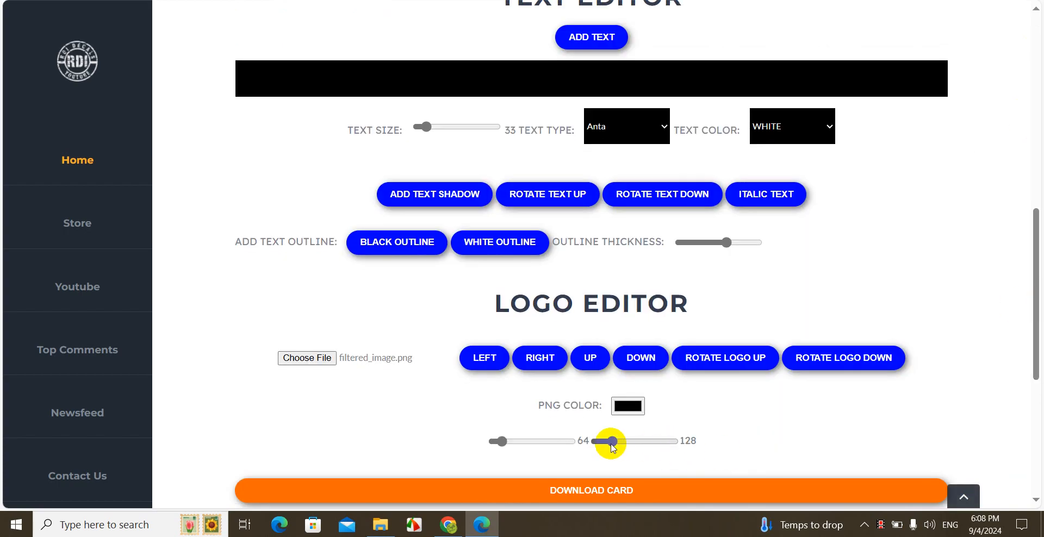
drag(613, 441, 620, 441)
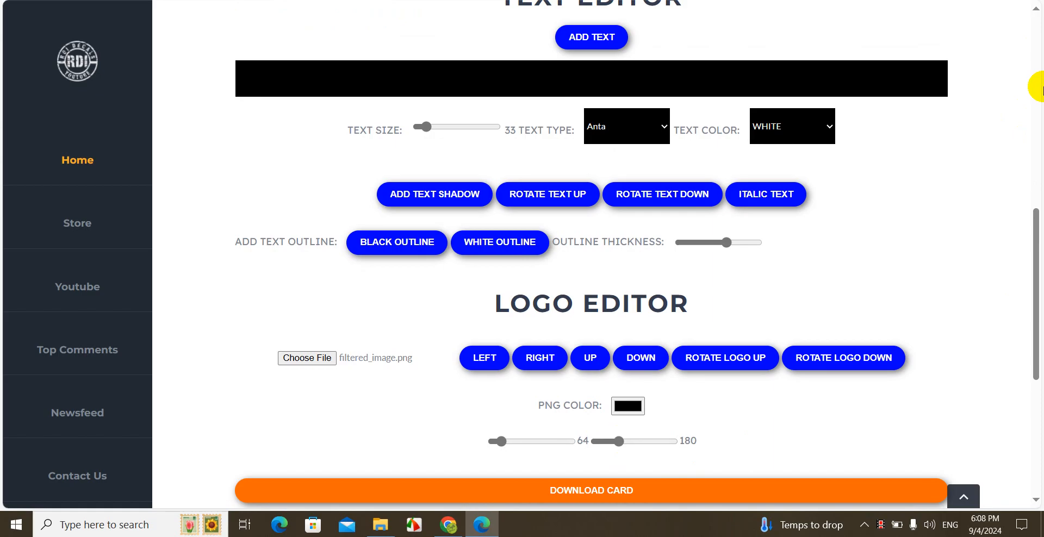
click(1039, 59)
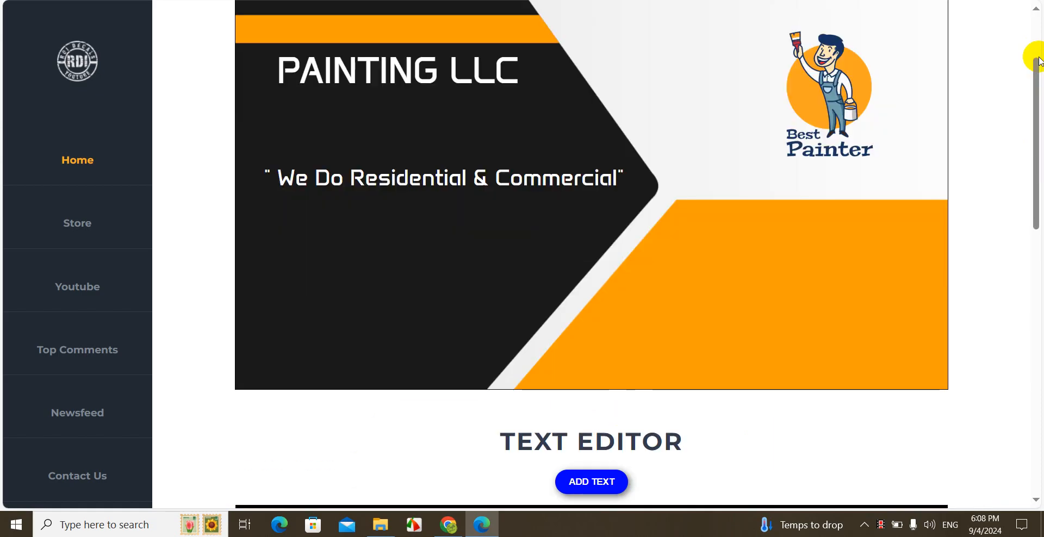
click(1039, 57)
drag(1039, 161, 1039, 397)
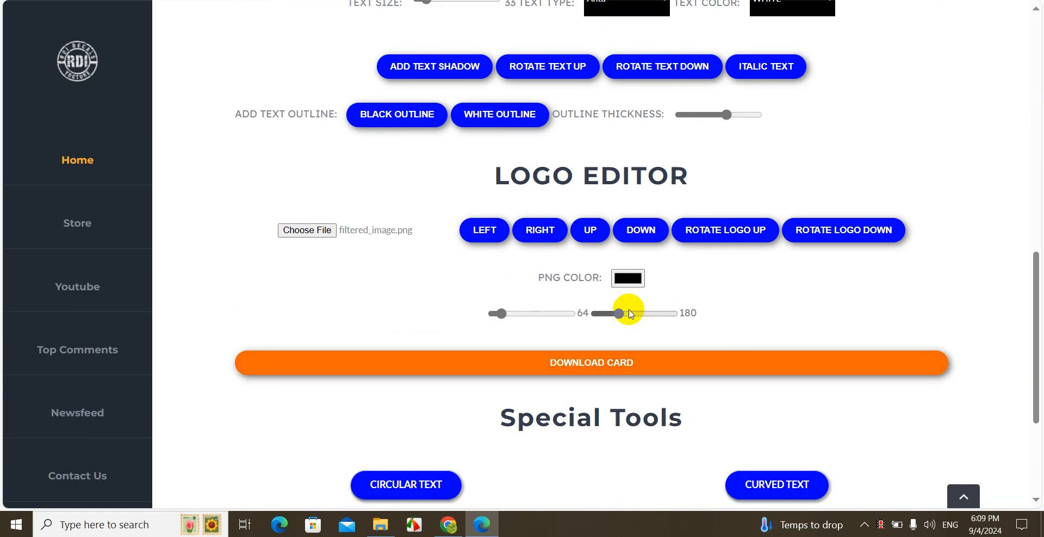
click(1036, 37)
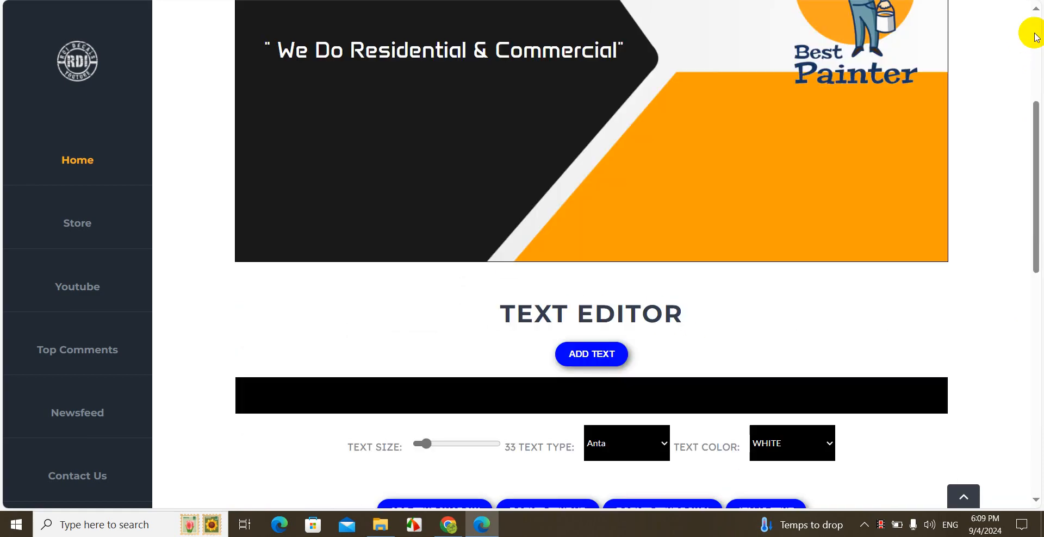
click(1035, 37)
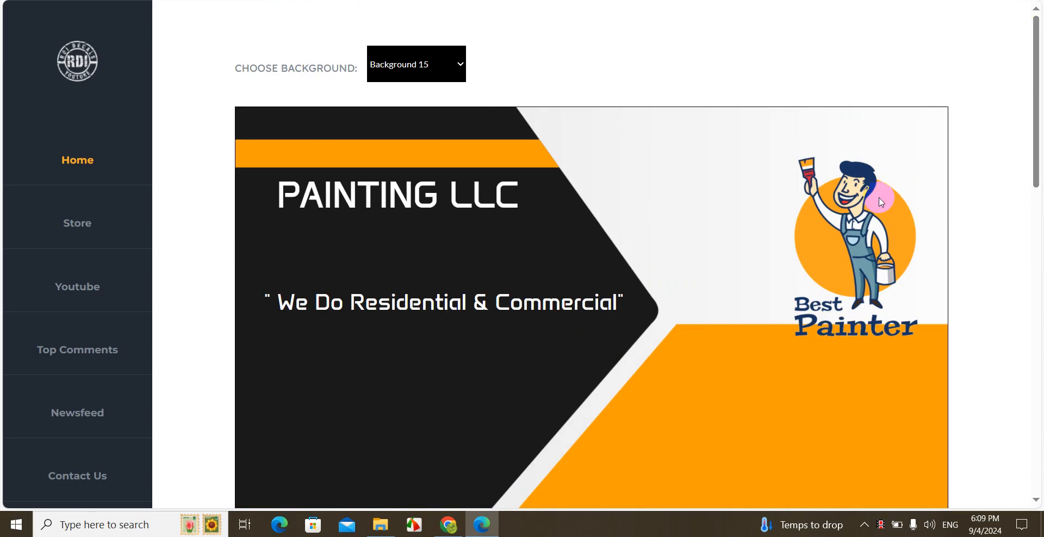
drag(806, 189, 815, 194)
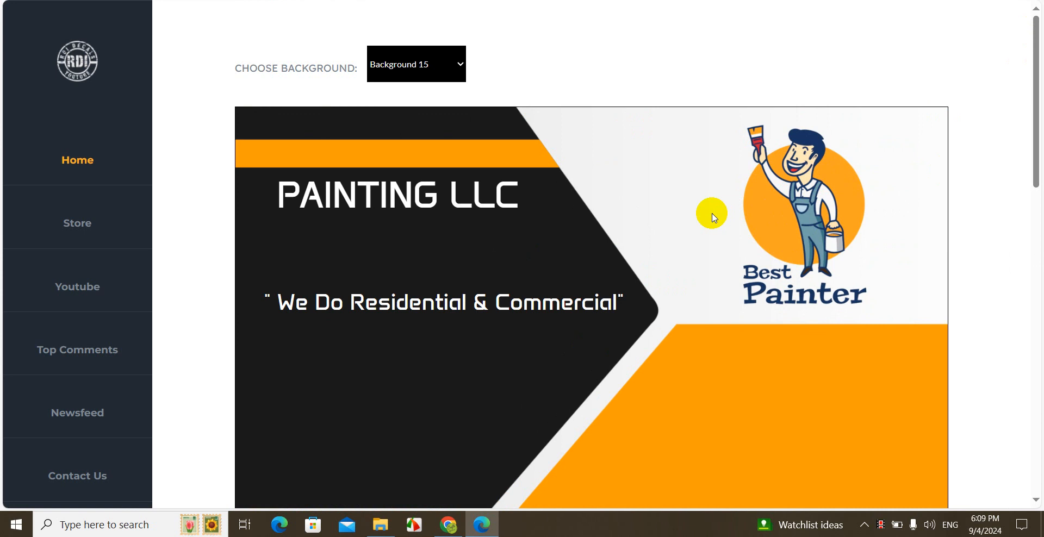
- Upload qrcode.png to the card, set its size to 101, and place it in the orange area below the logo
drag(1035, 90, 1036, 120)
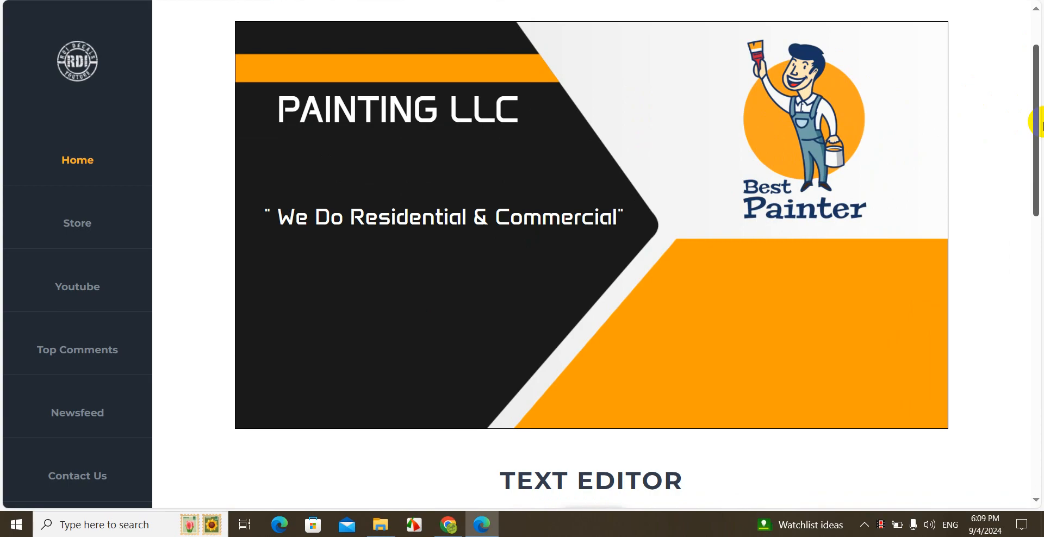
drag(1039, 122, 1033, 306)
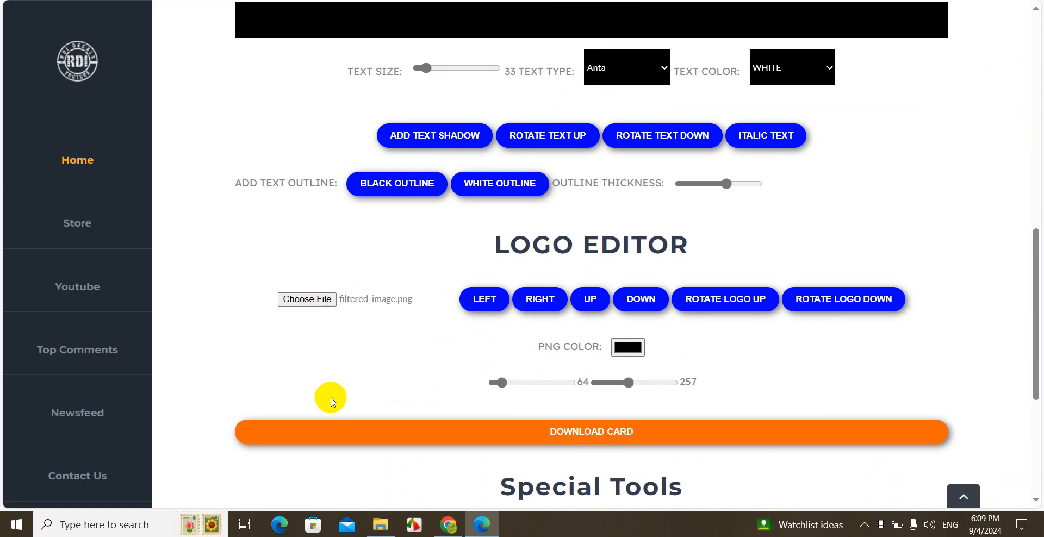
click(308, 300)
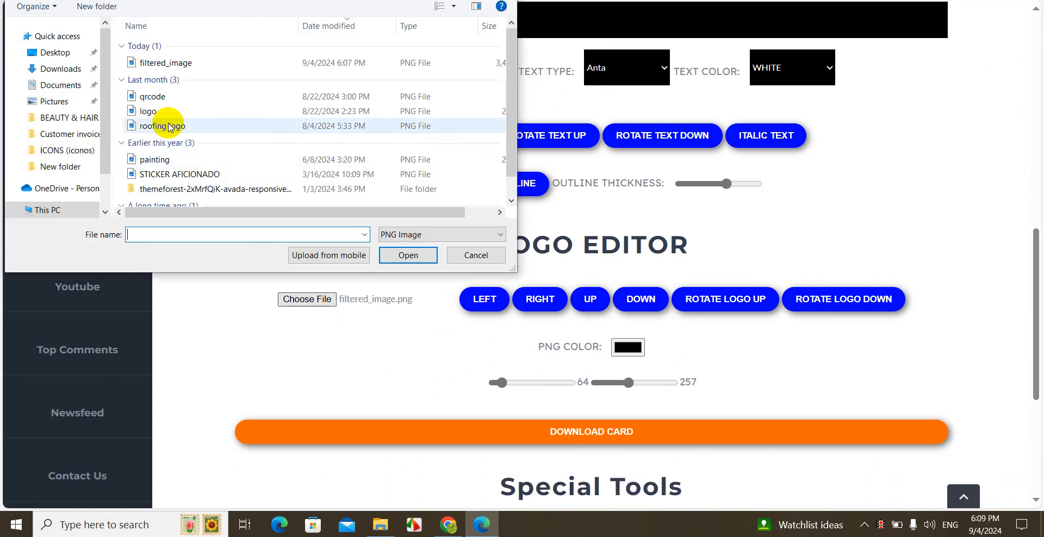
double_click(152, 97)
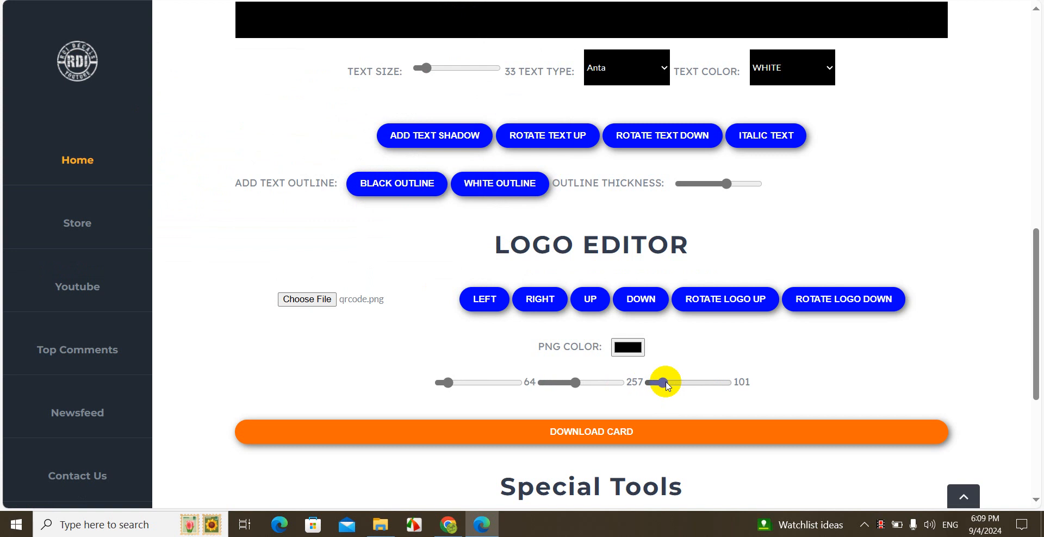
click(1038, 120)
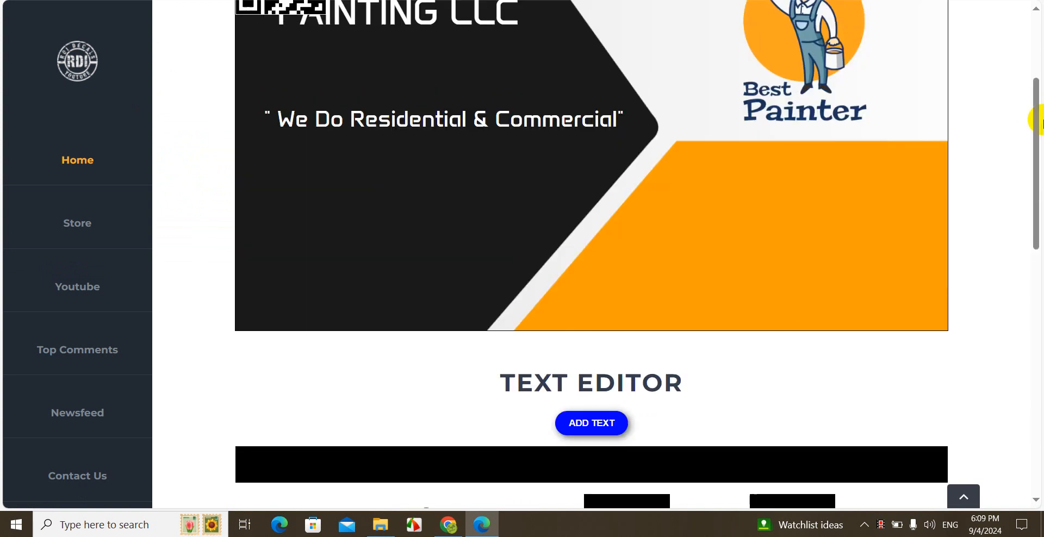
drag(1040, 121, 1032, 106)
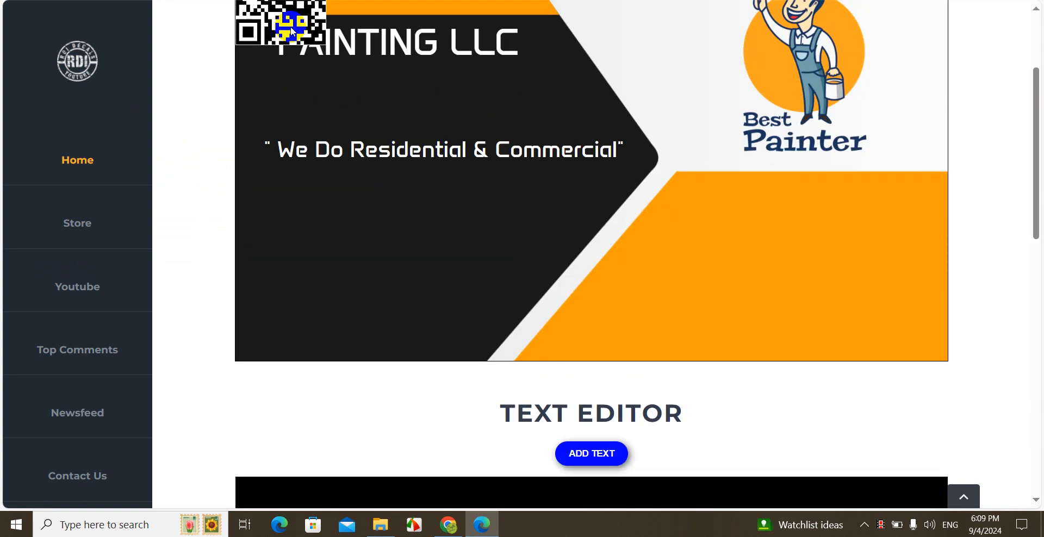
mouse_move(291, 26)
mouse_down()
mouse_move(395, 101)
mouse_move(813, 297)
mouse_move(814, 312)
mouse_move(824, 307)
mouse_up()
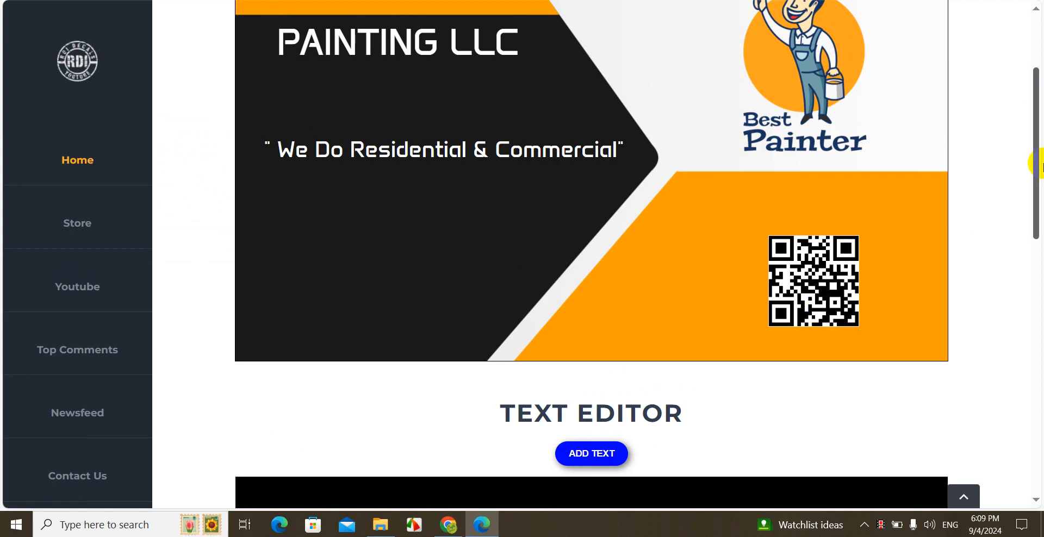
- Add the text "CHECK OUR PROJECTS" to the card and place it above the QR code in the orange area
drag(1036, 163, 1033, 226)
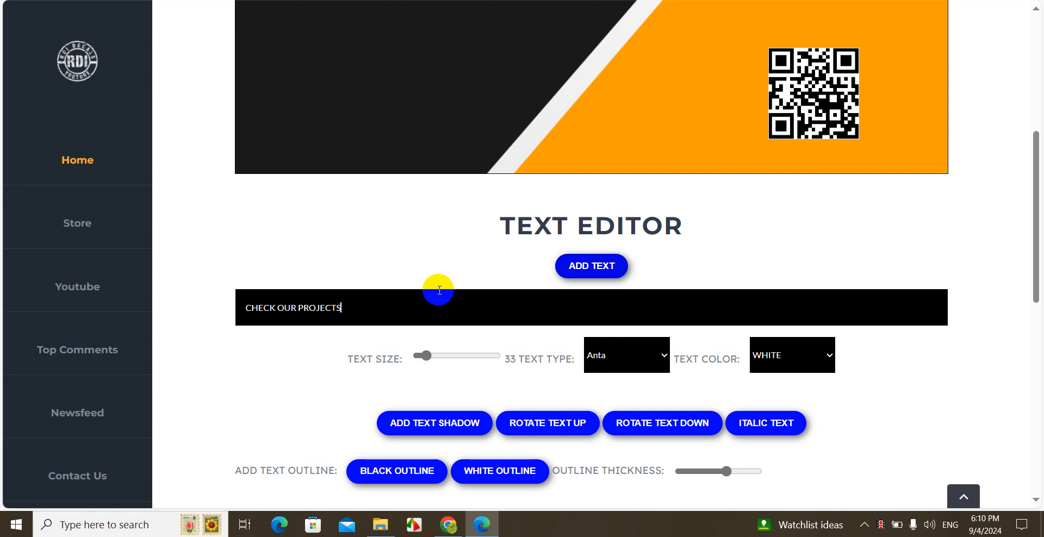
click(591, 266)
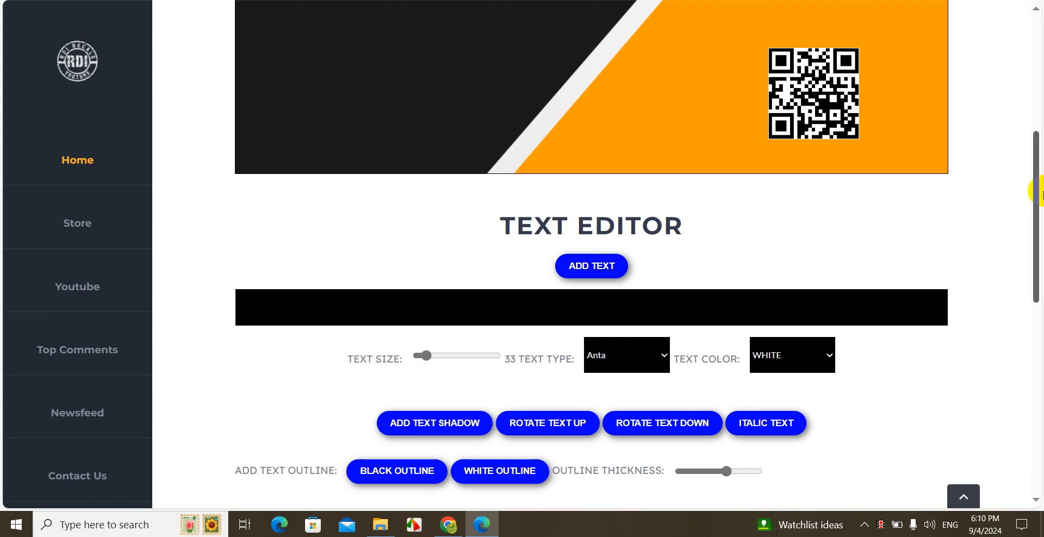
drag(1039, 191, 1040, 96)
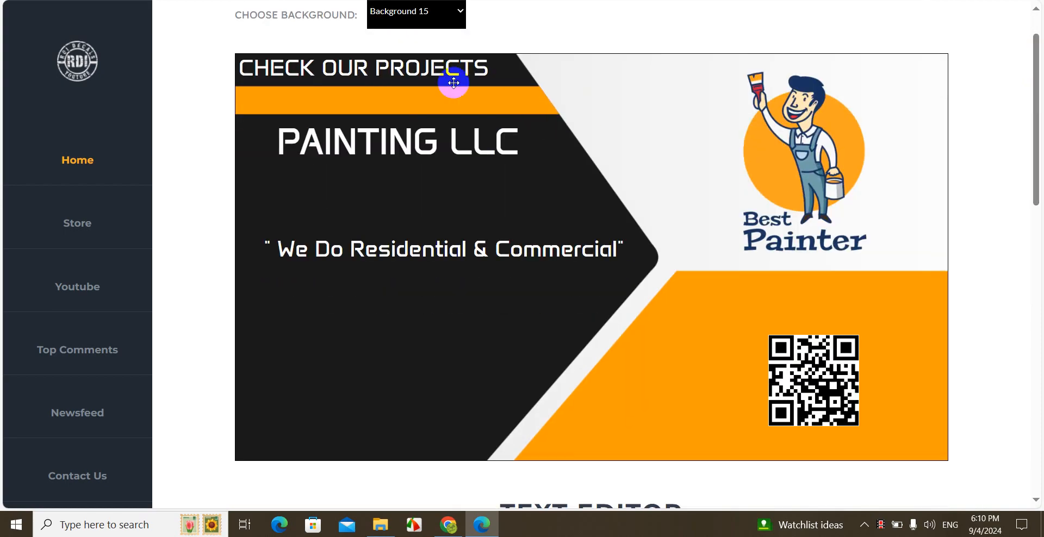
drag(445, 74, 872, 309)
drag(1038, 172, 1033, 253)
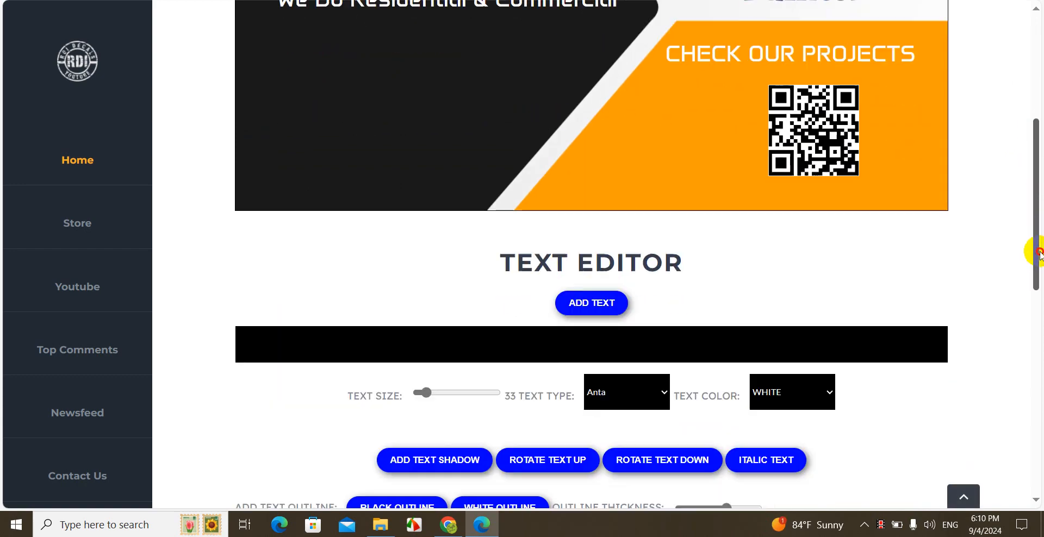
- Set the "CHECK OUR PROJECTS" text size to 28 and center the text above the QR code
click(427, 393)
drag(427, 394, 422, 394)
click(729, 50)
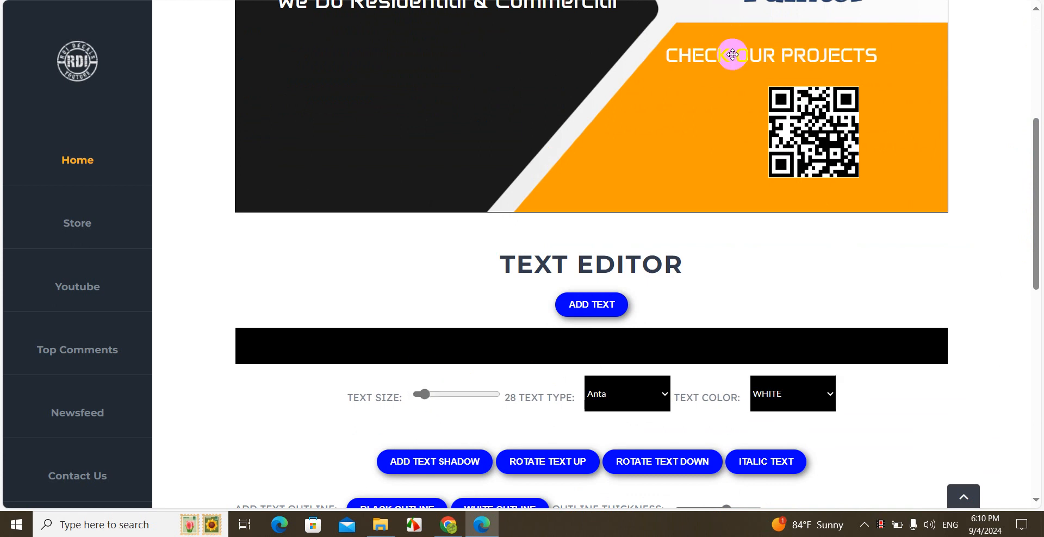
drag(732, 55, 765, 49)
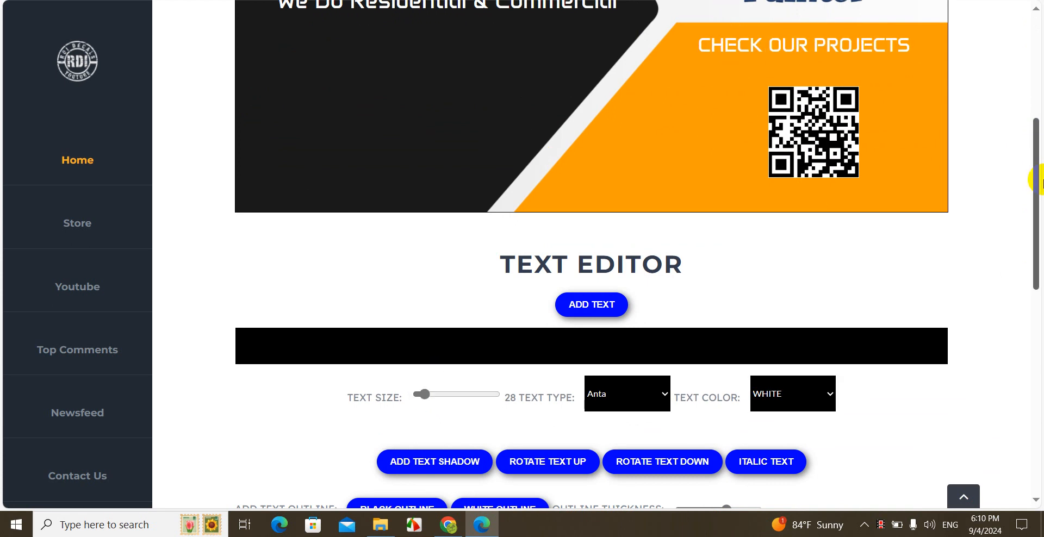
- Add a black outline to the "CHECK OUR PROJECTS" text
drag(1036, 180, 1033, 208)
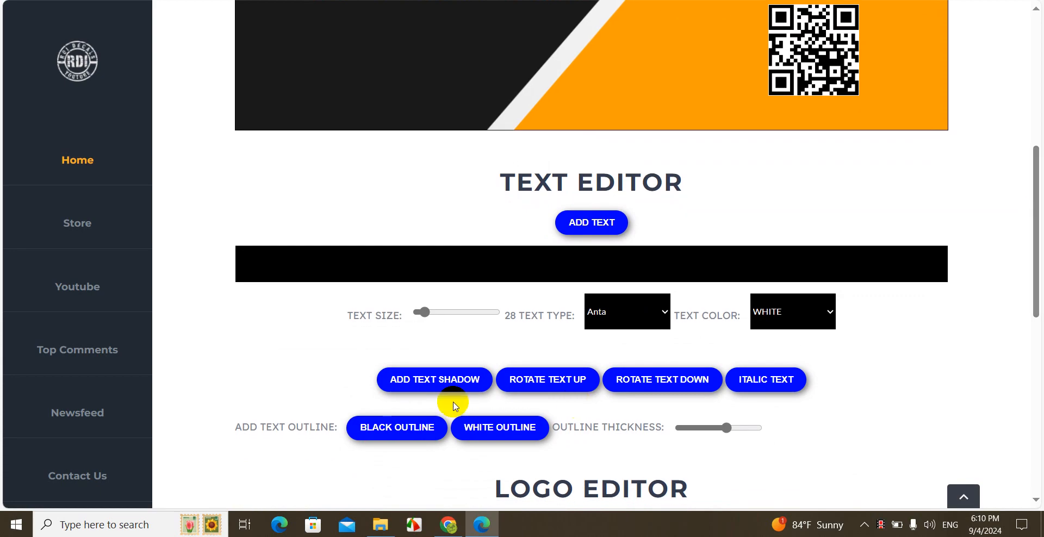
click(423, 428)
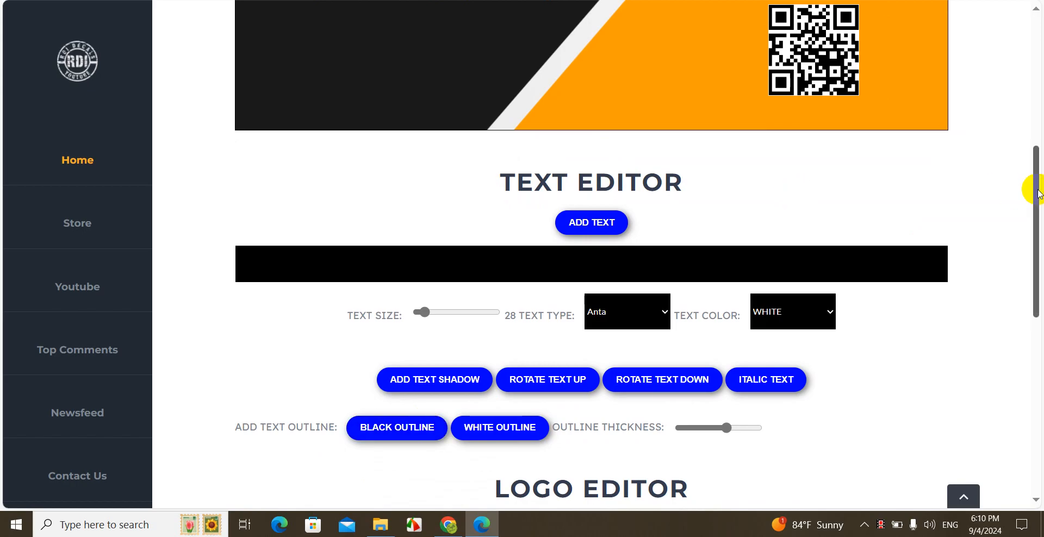
mouse_move(1038, 193)
mouse_down()
mouse_move(1033, 149)
mouse_move(1038, 187)
mouse_move(1036, 177)
mouse_up()
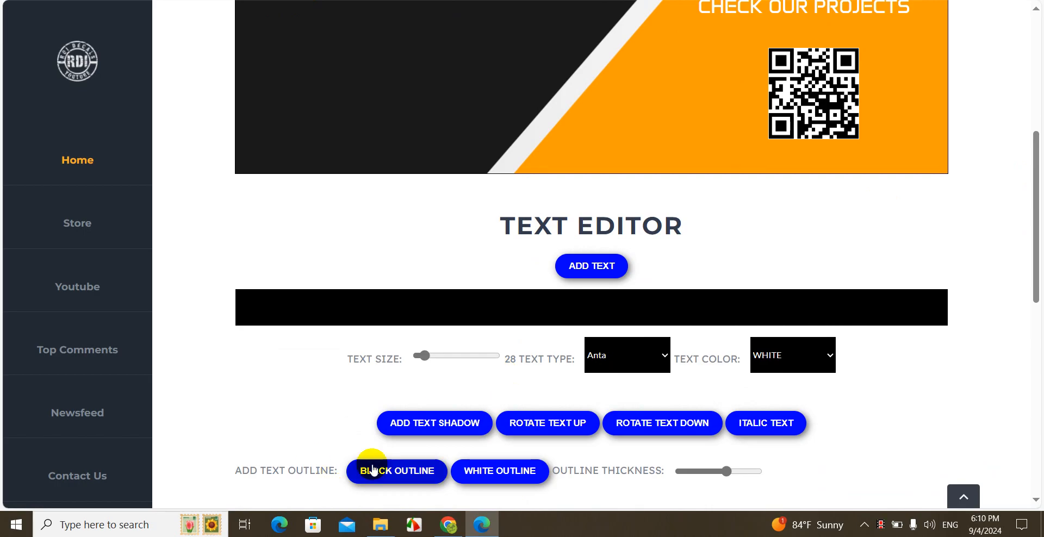
click(396, 469)
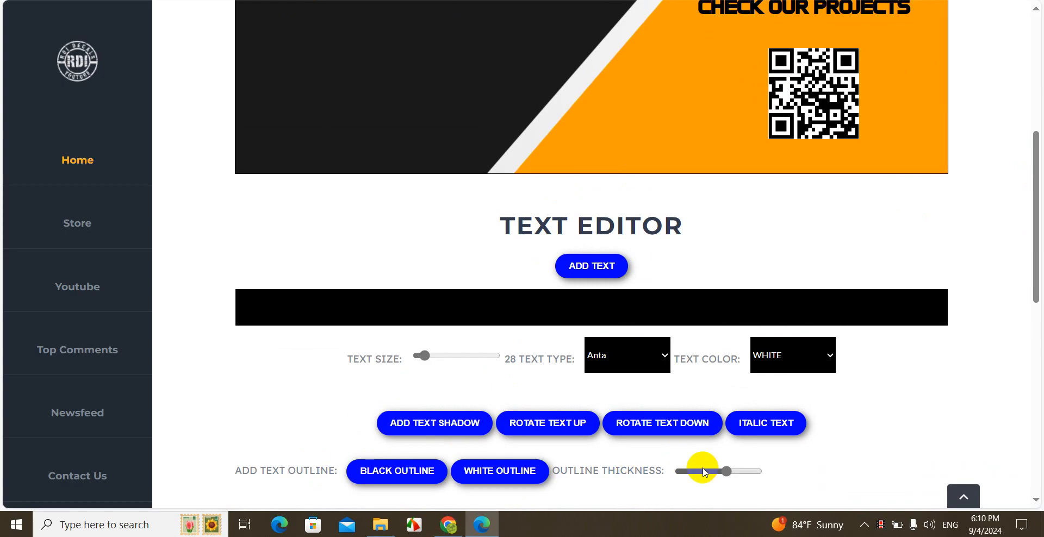
- Lower the outline thickness and reapply a thin black outline to the "CHECK OUR PROJECTS" text
drag(698, 473, 681, 471)
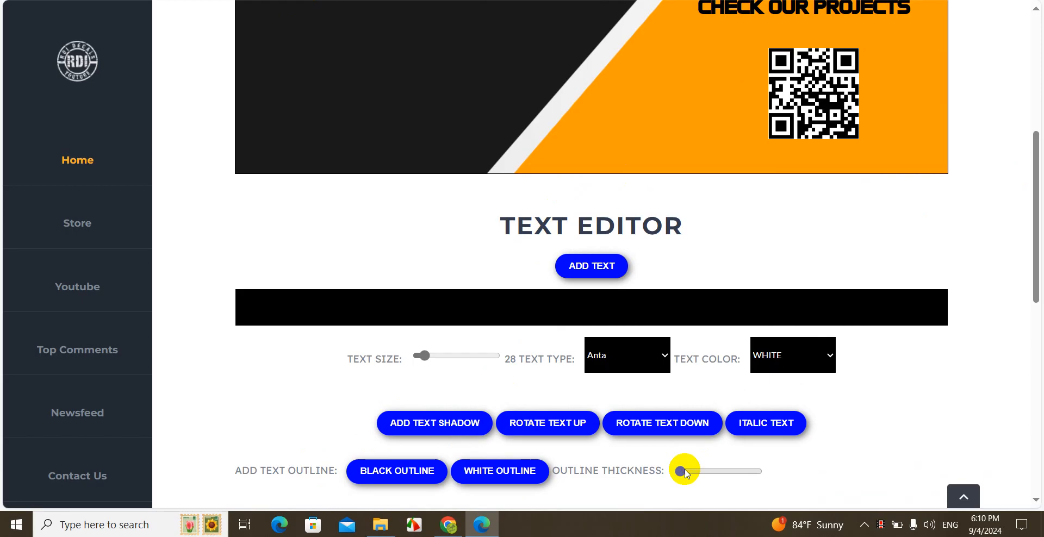
click(418, 483)
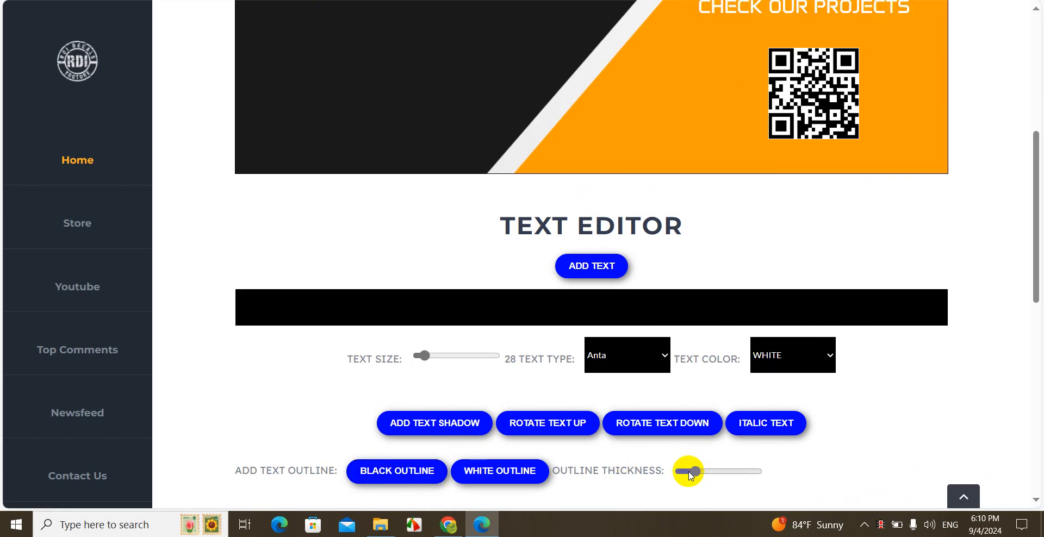
drag(687, 475, 676, 474)
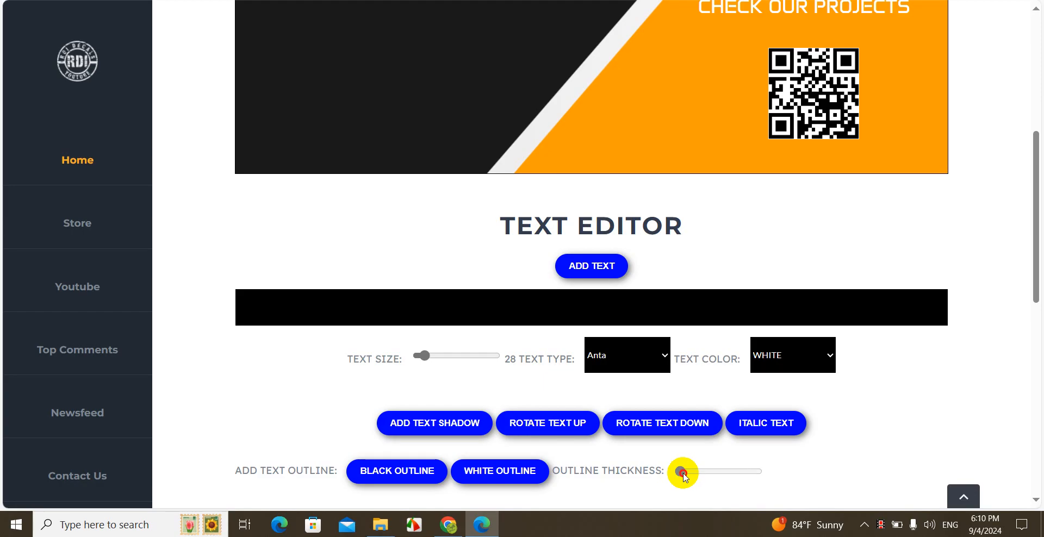
click(393, 475)
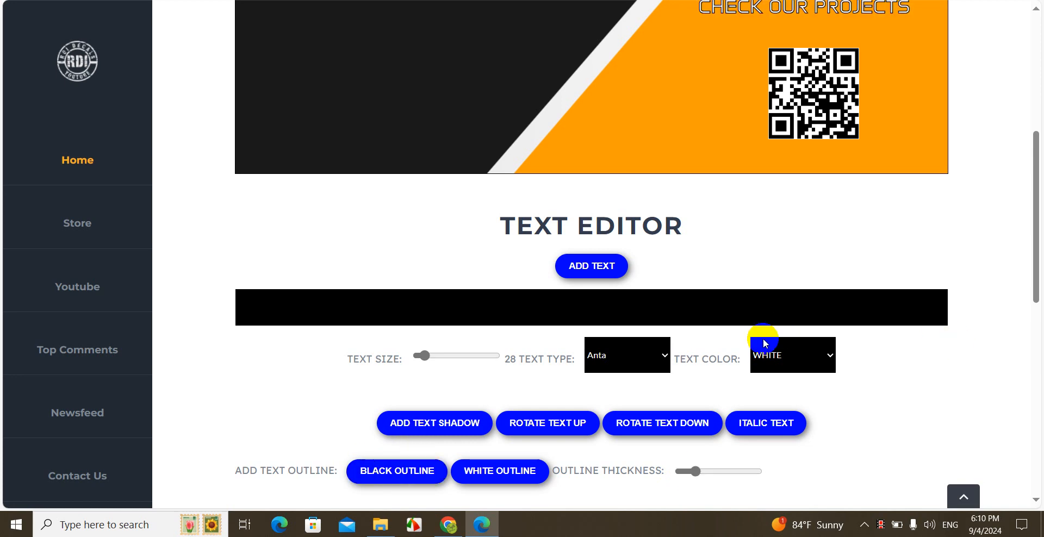
- Change the "CHECK OUR PROJECTS" text's font to Impact and set its size to 42
drag(1032, 288, 1031, 240)
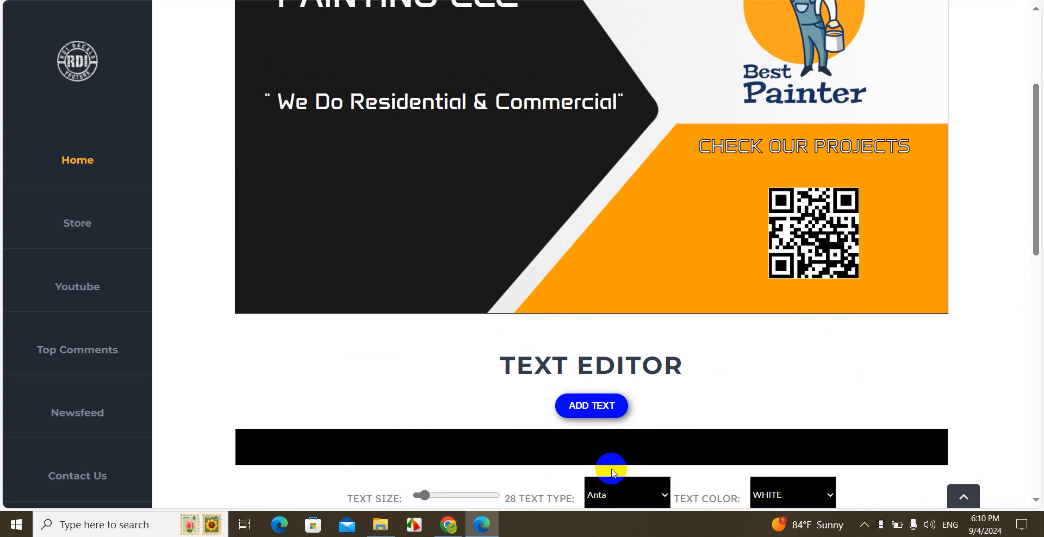
click(623, 495)
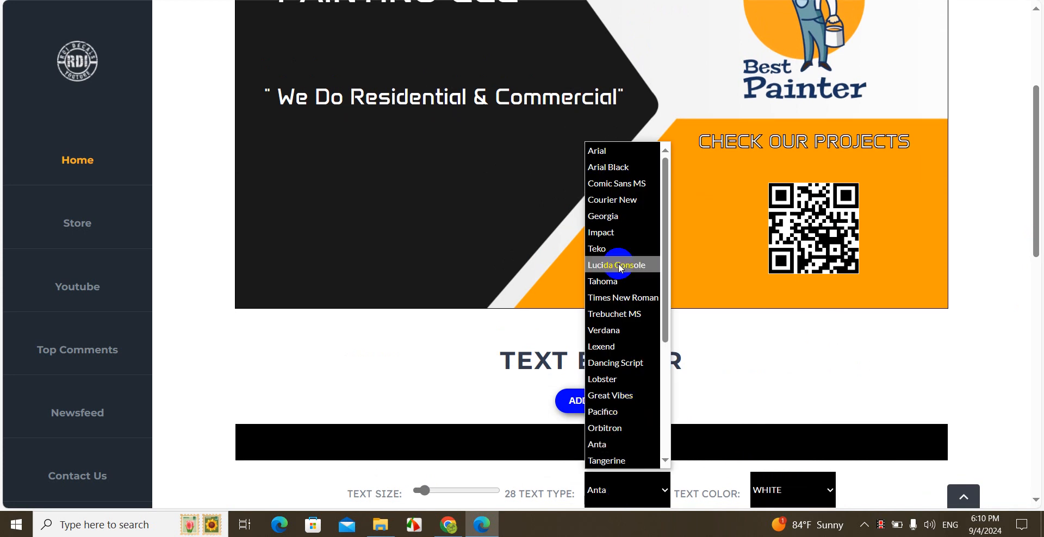
click(611, 235)
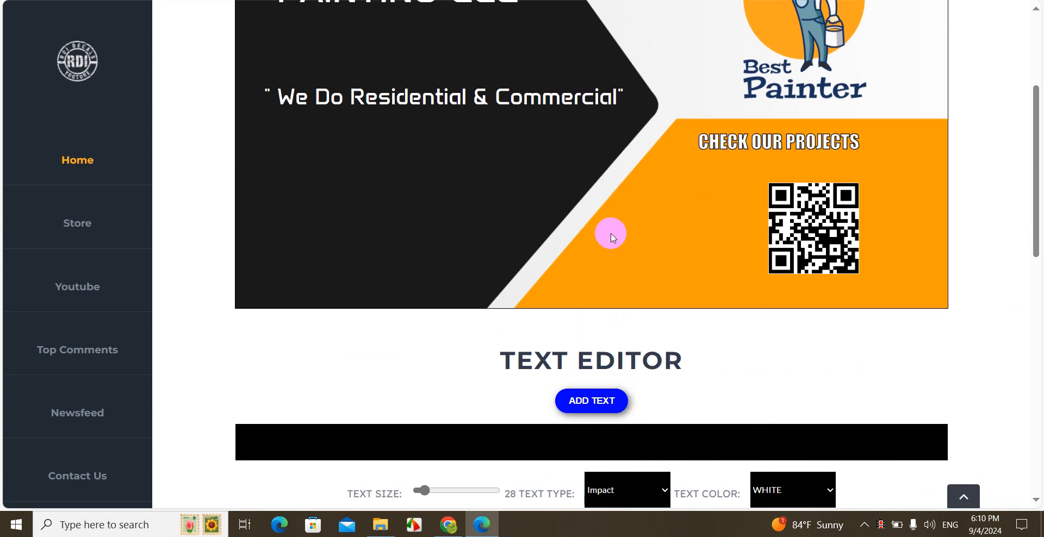
drag(1040, 152, 1033, 167)
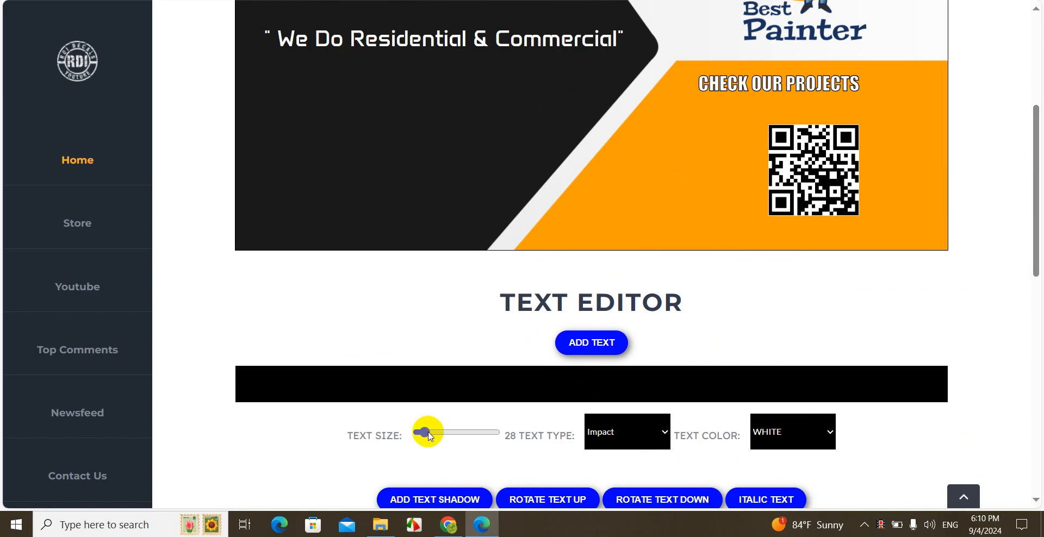
click(428, 433)
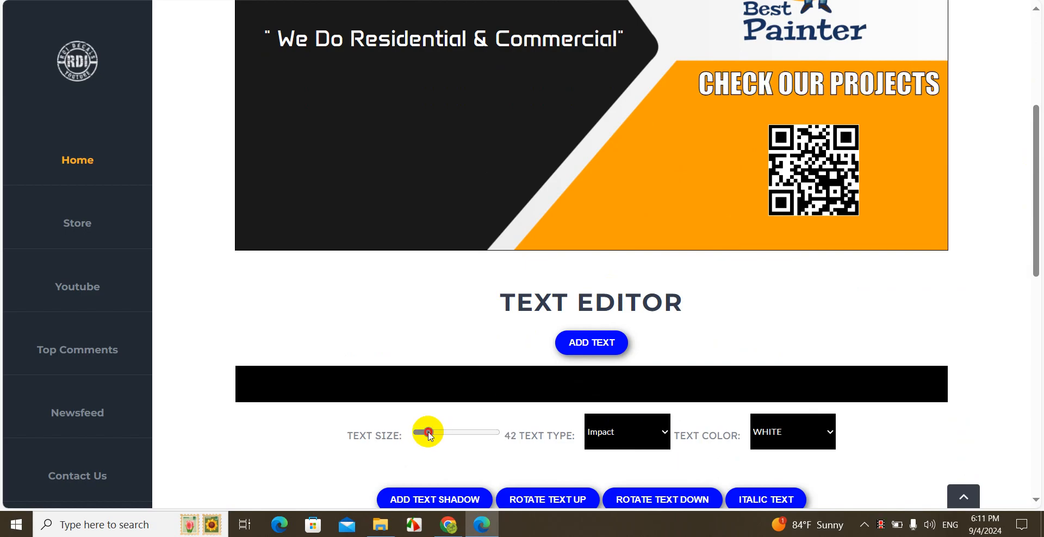
- Set the "CHECK OUR PROJECTS" text size to 35 and reapply its black outline with a greater thickness
drag(430, 433, 427, 434)
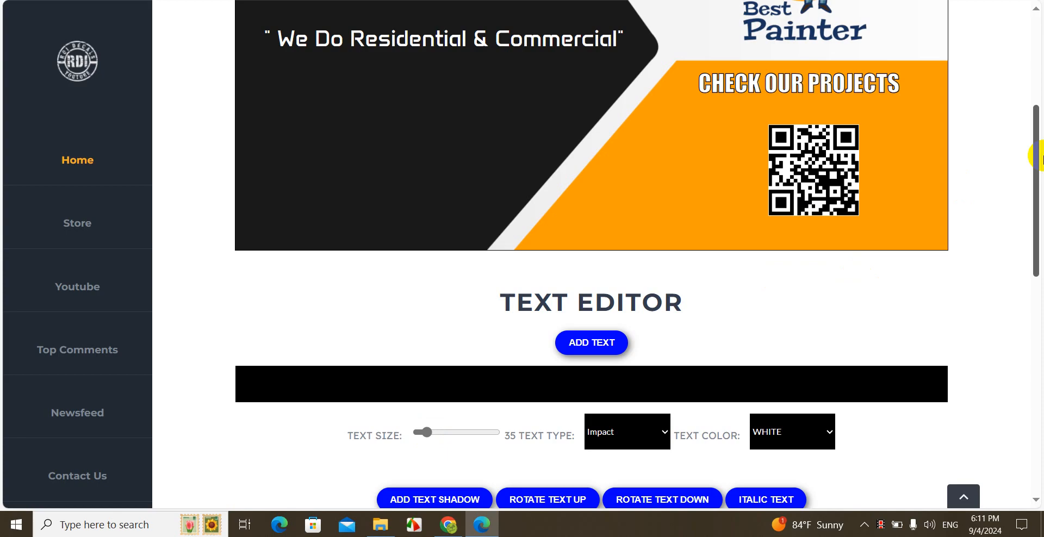
drag(1036, 156, 1037, 182)
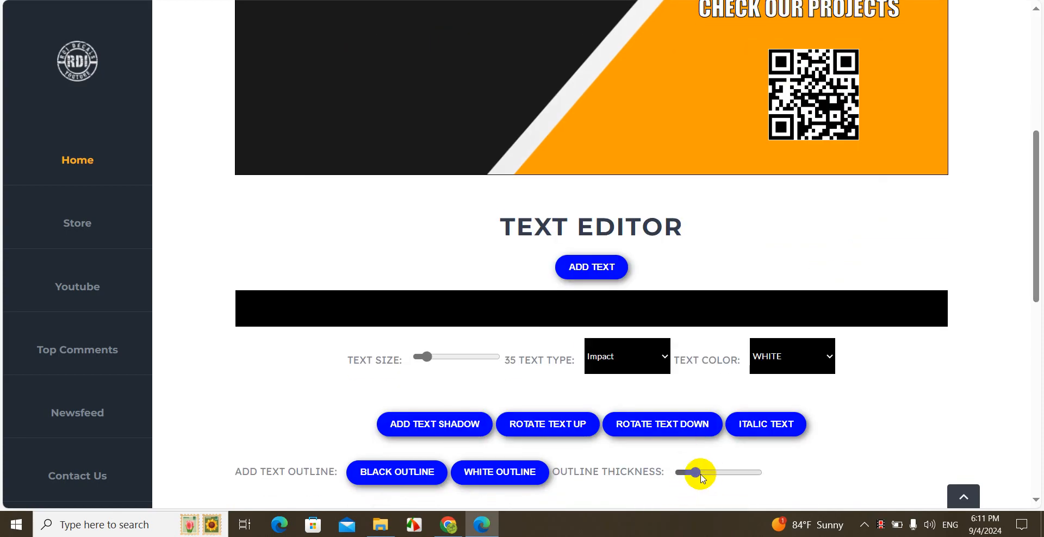
click(423, 475)
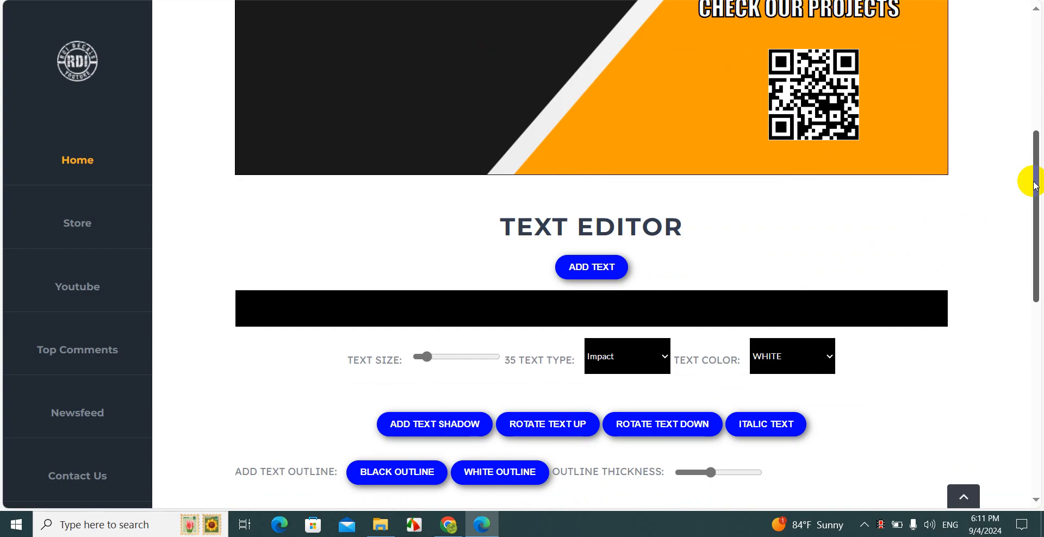
- Move the "CHECK OUR PROJECTS" caption slightly down and adjust the QR code's position beneath it
drag(1035, 184, 1032, 128)
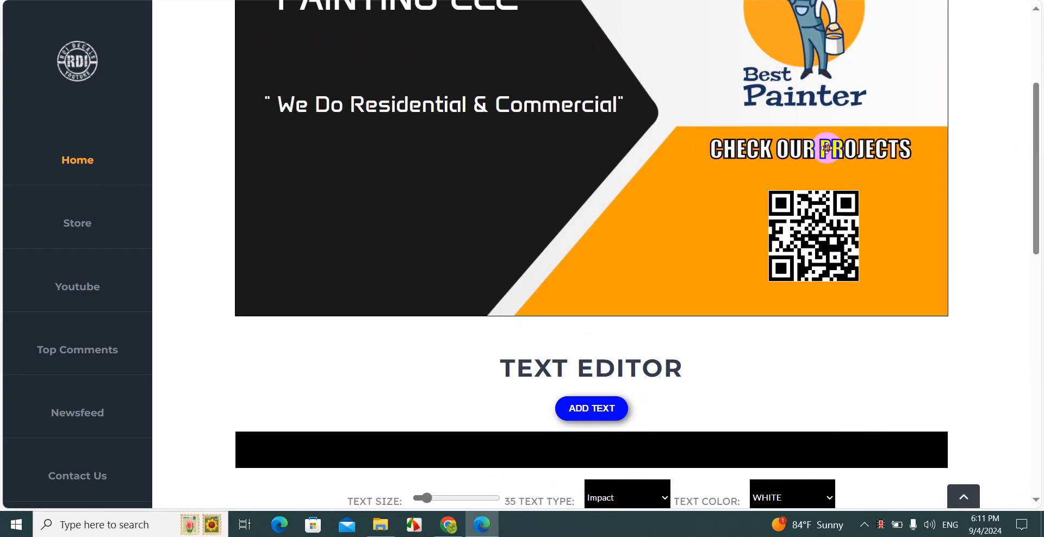
drag(826, 148, 827, 160)
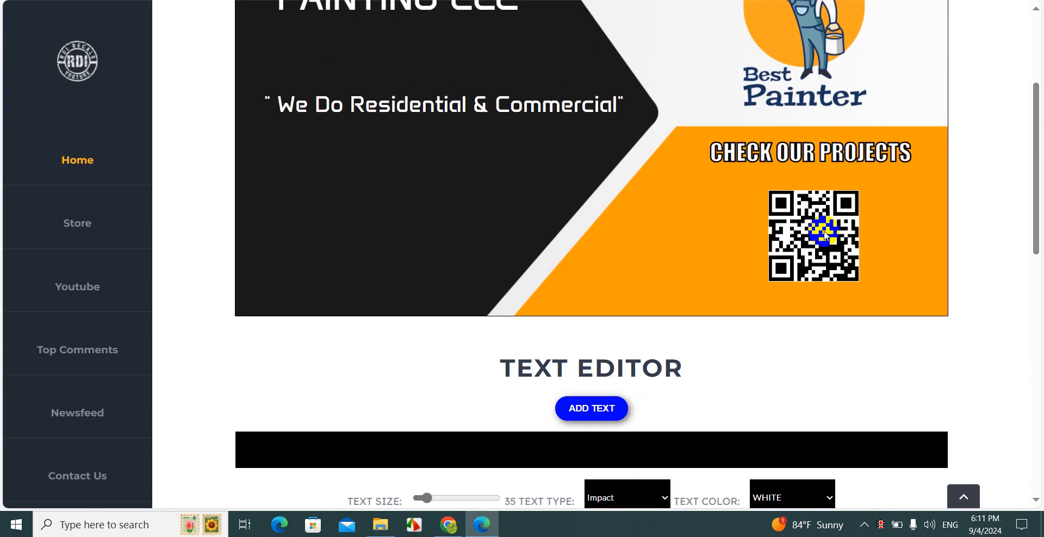
drag(815, 232, 812, 230)
- Enlarge the QR code to size 189 and place it directly beneath the caption, moving the caption slightly up
drag(1036, 122, 1035, 257)
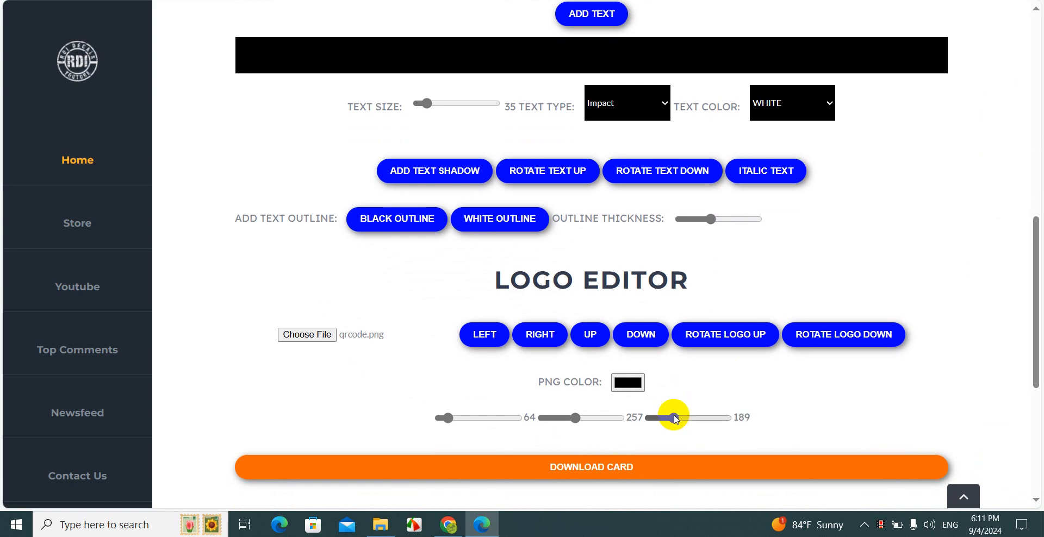
click(1037, 109)
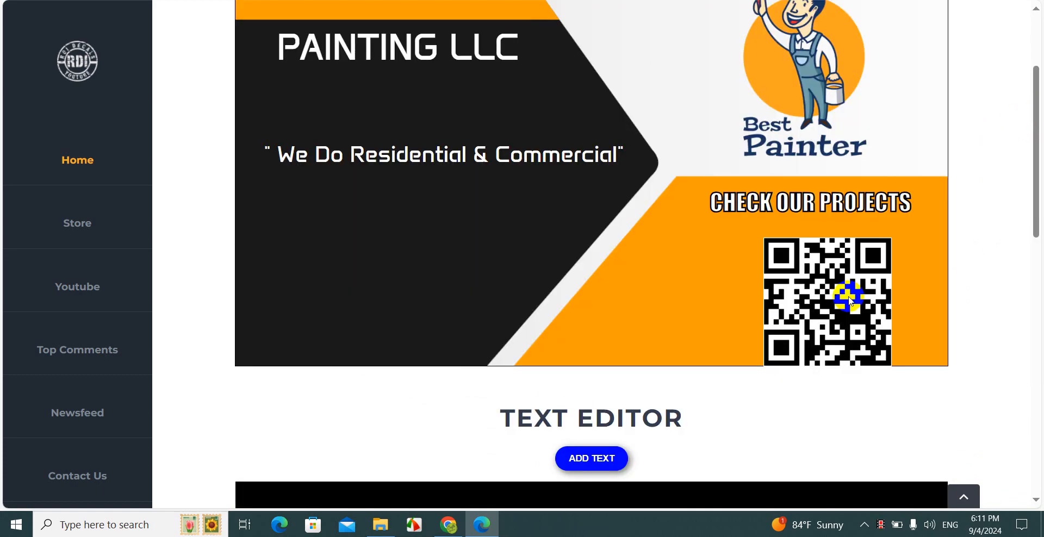
drag(827, 306, 818, 289)
drag(808, 206, 808, 202)
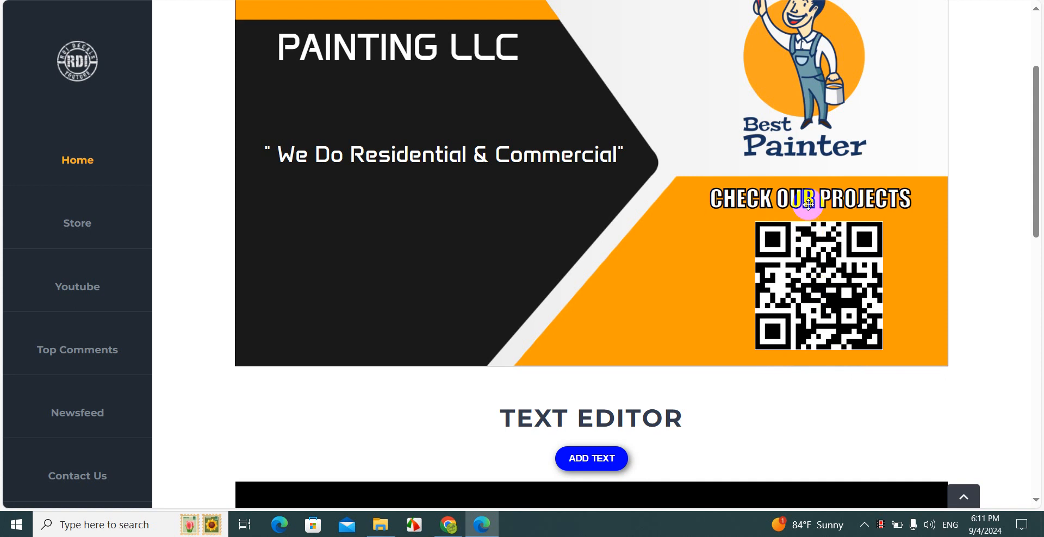
drag(820, 279, 816, 276)
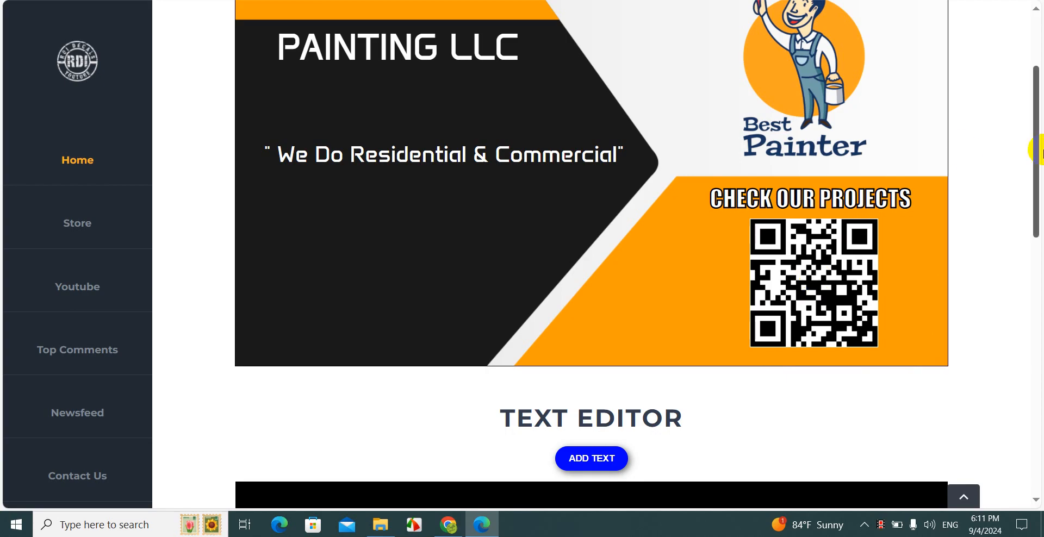
- Reduce the QR code to size 171 and center it beneath the "CHECK OUR PROJECTS" caption
drag(1040, 151, 1040, 274)
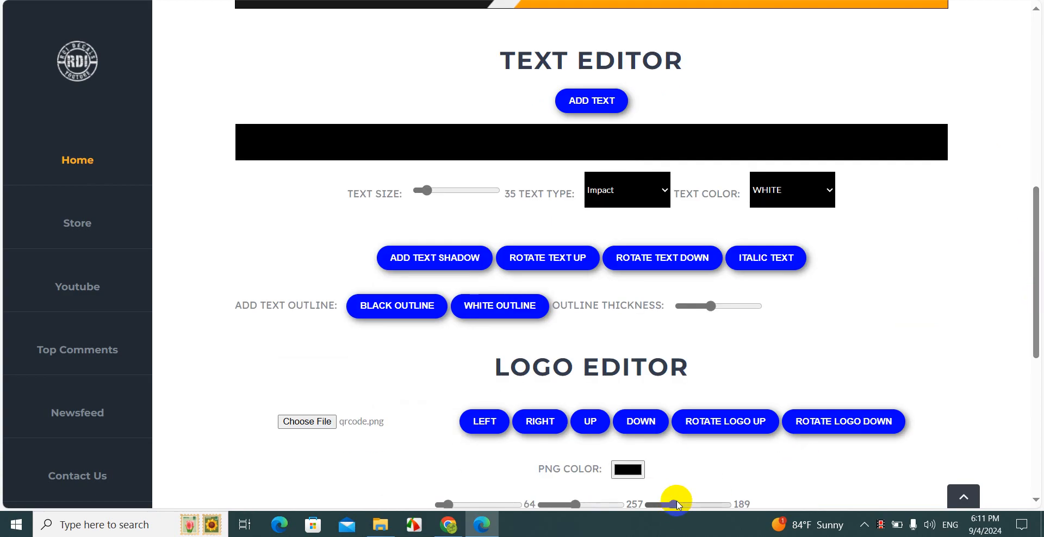
drag(676, 506, 672, 506)
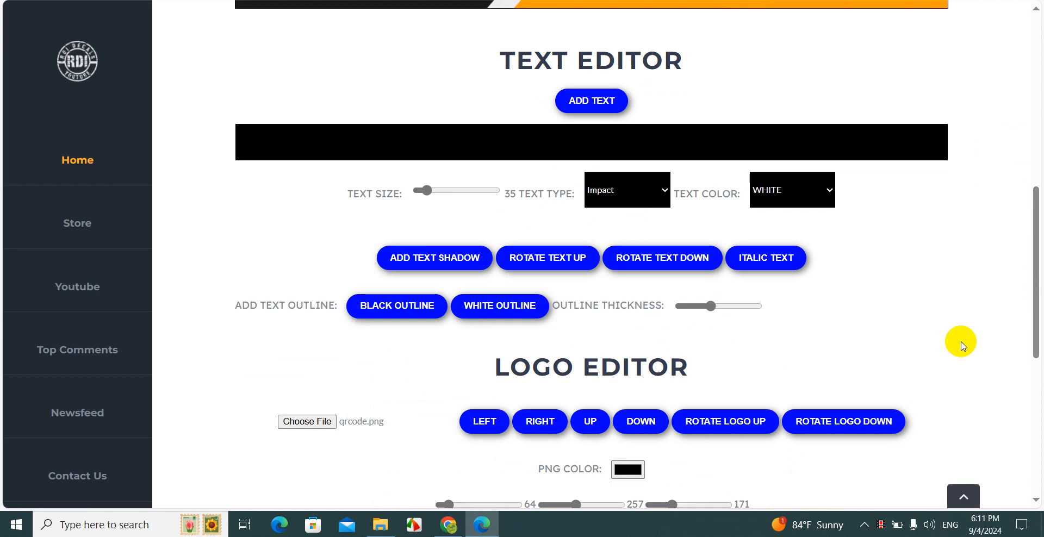
drag(1036, 293, 1033, 191)
drag(824, 276, 828, 278)
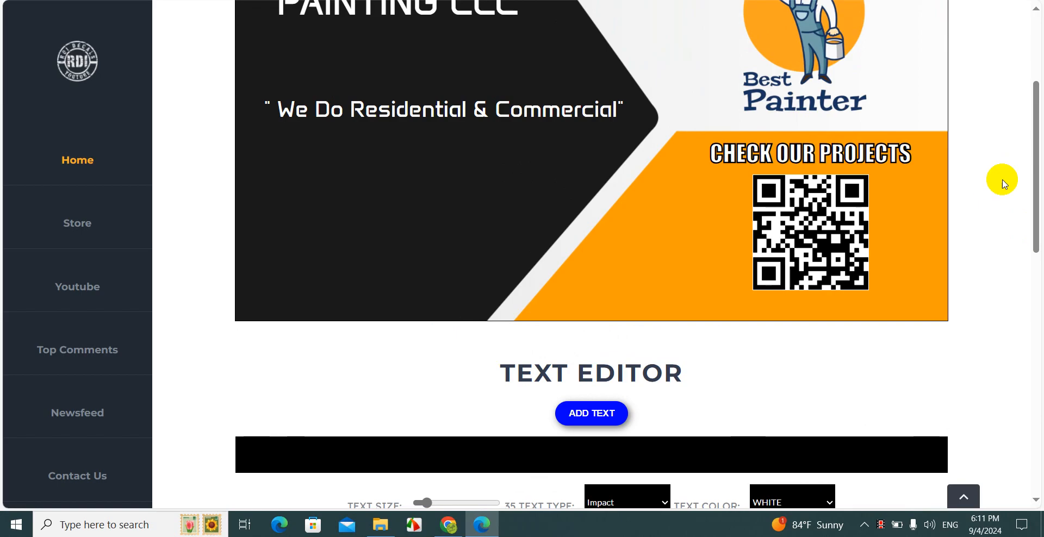
- Shift the Best Painter logo slightly right and down to align it above the caption and QR code
drag(1038, 162, 1037, 122)
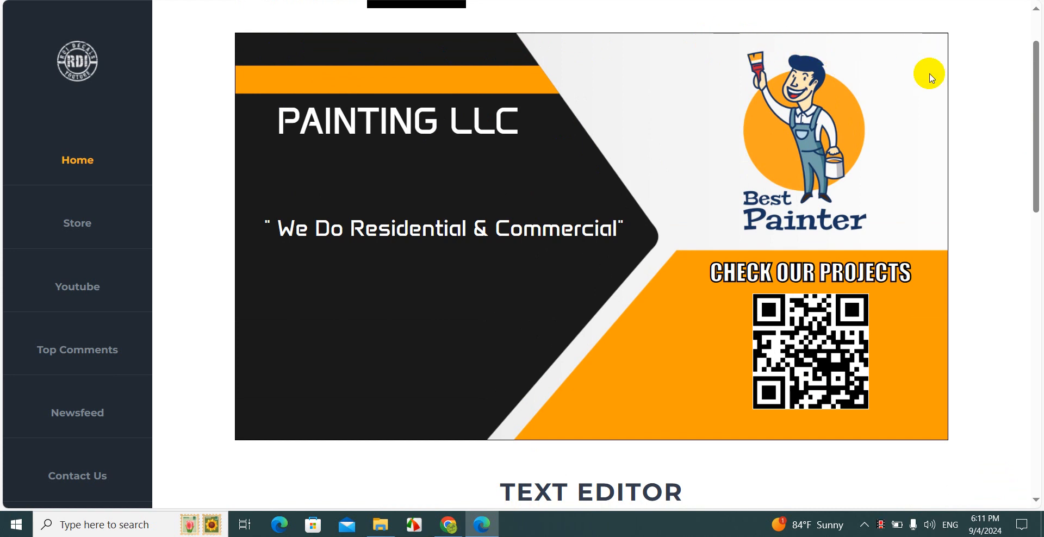
click(921, 289)
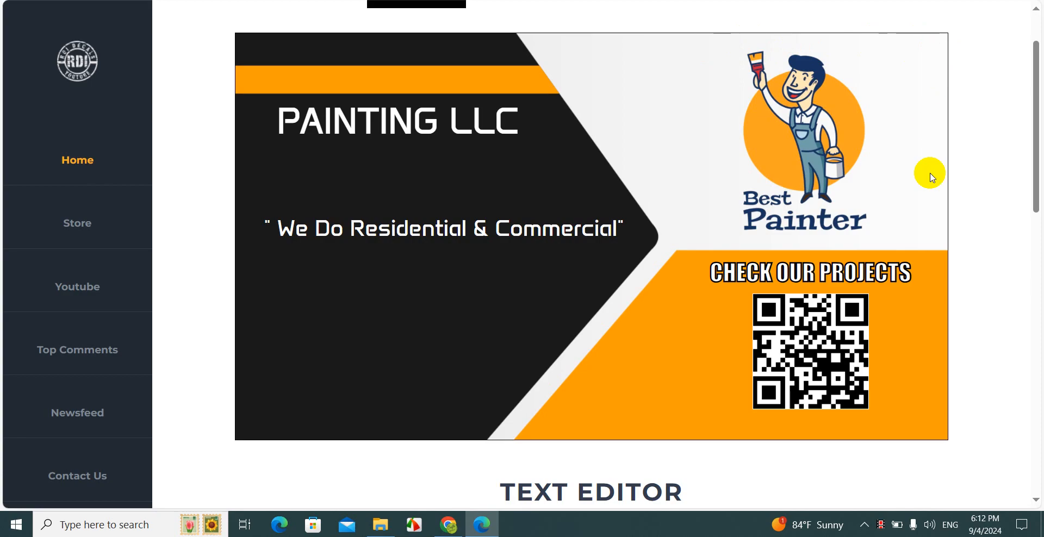
click(443, 394)
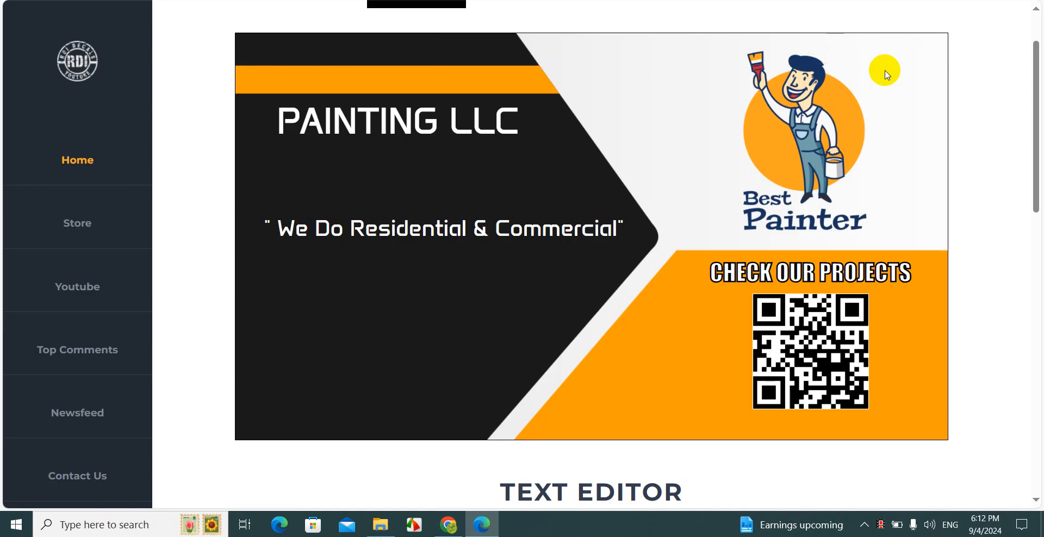
mouse_move(771, 112)
mouse_down()
mouse_move(775, 94)
mouse_move(775, 116)
mouse_up()
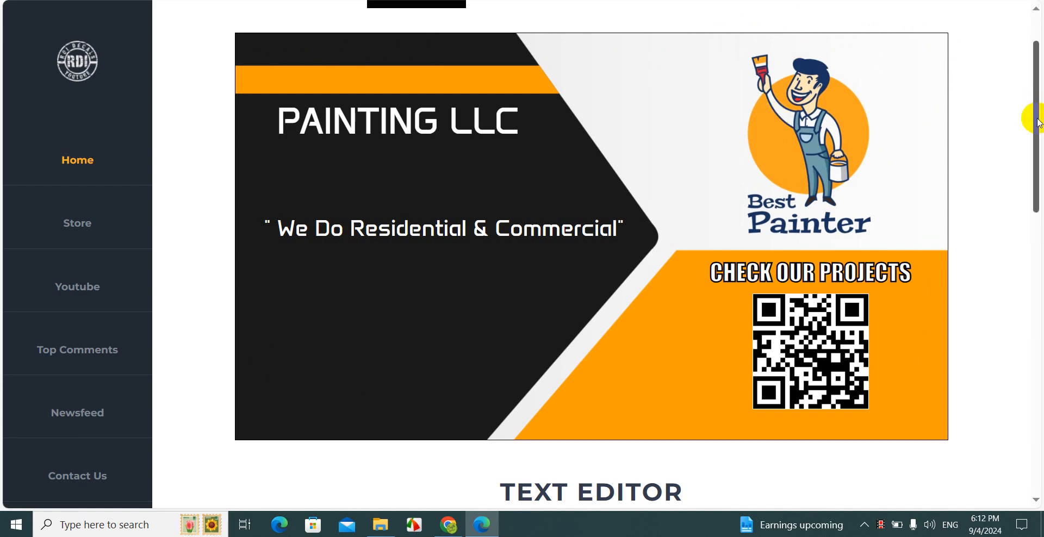
drag(1038, 123, 1036, 131)
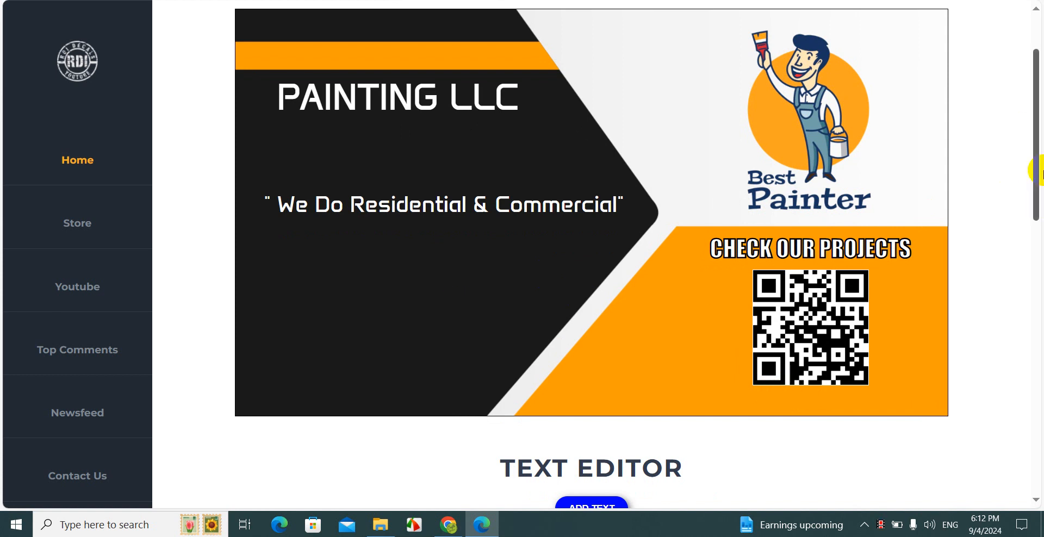
- Add the "Phone blue" PNG from the ICONS (iconos) folder to the card and set its size to 68
drag(1038, 164, 1036, 329)
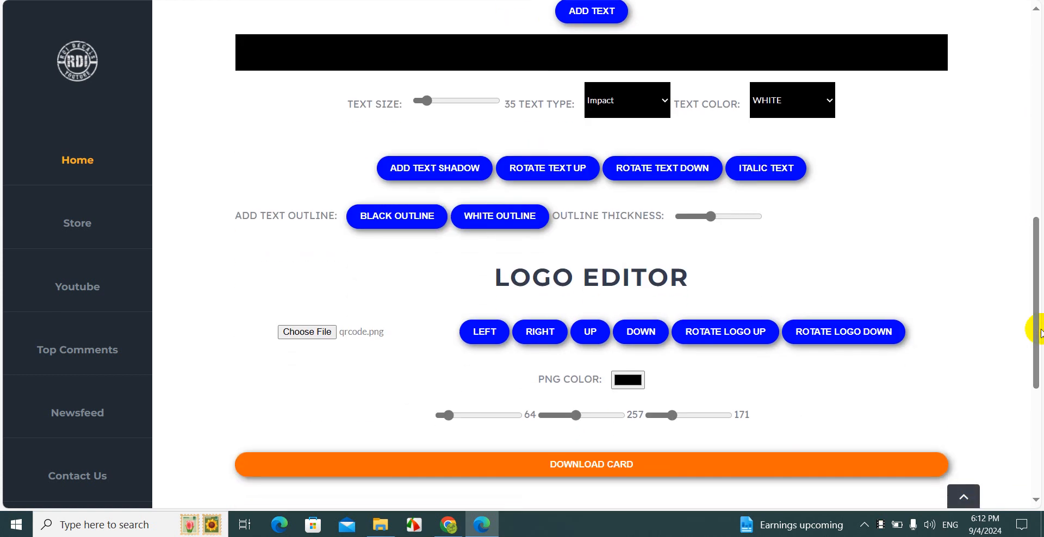
click(302, 333)
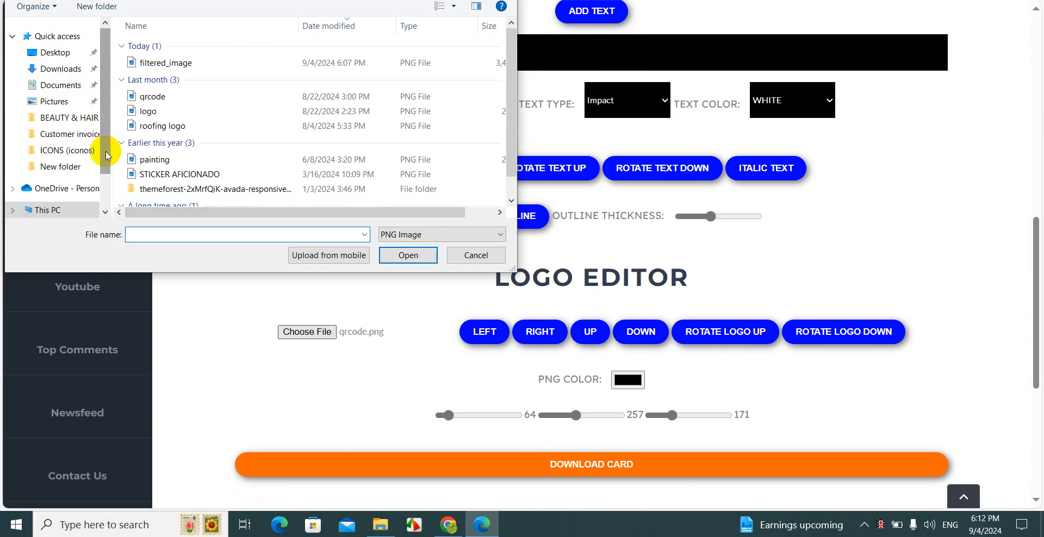
click(67, 152)
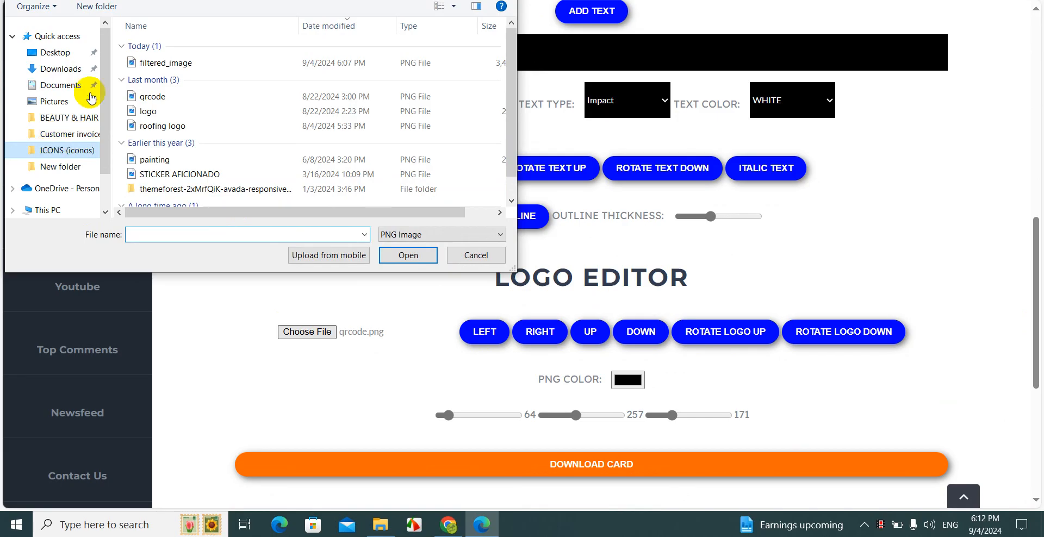
click(69, 151)
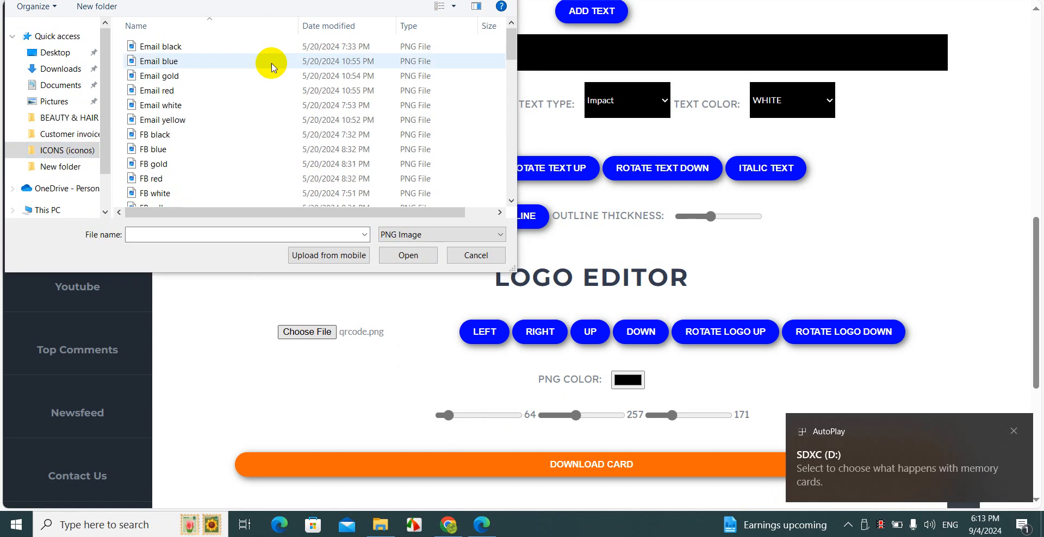
click(1014, 431)
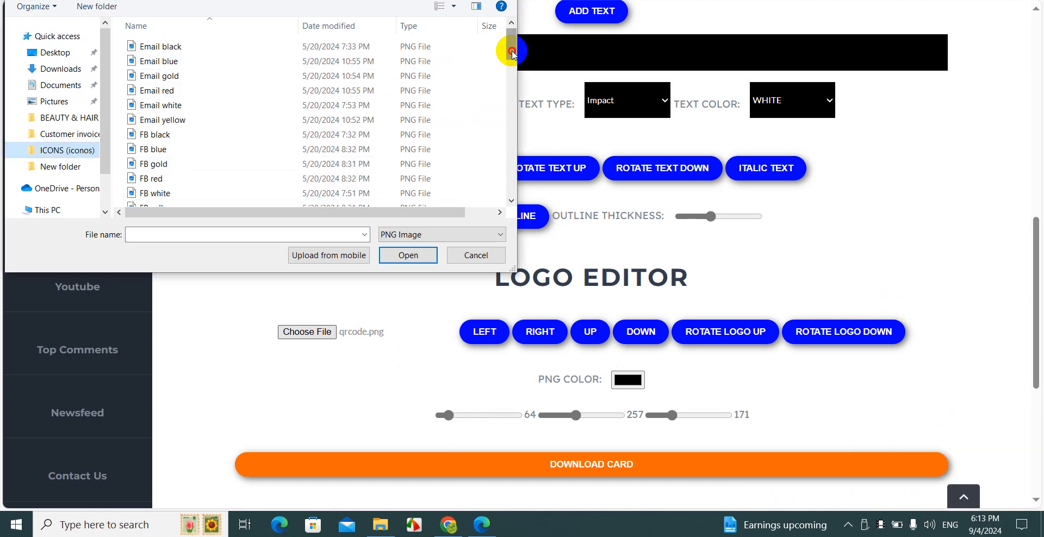
drag(512, 53, 505, 111)
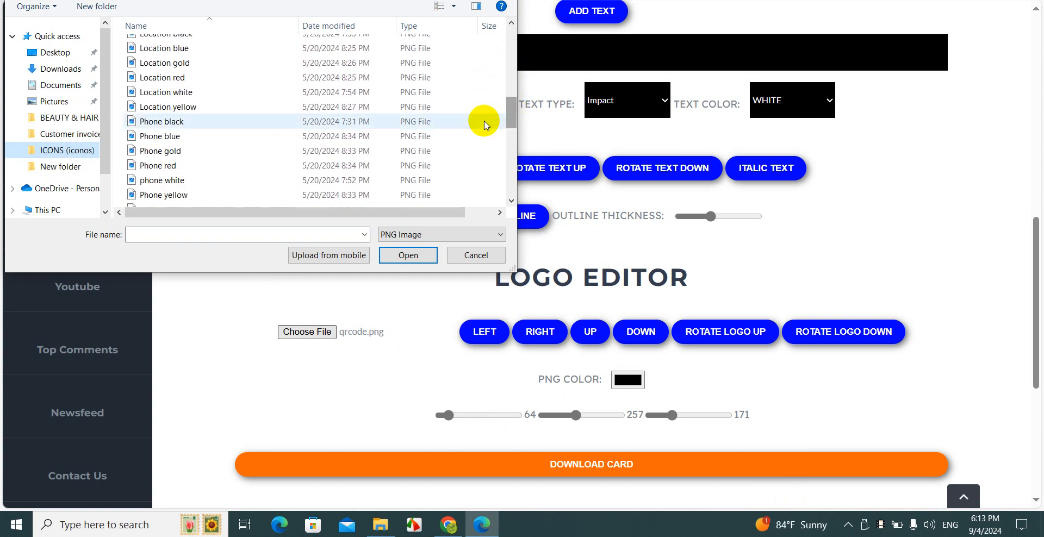
double_click(145, 137)
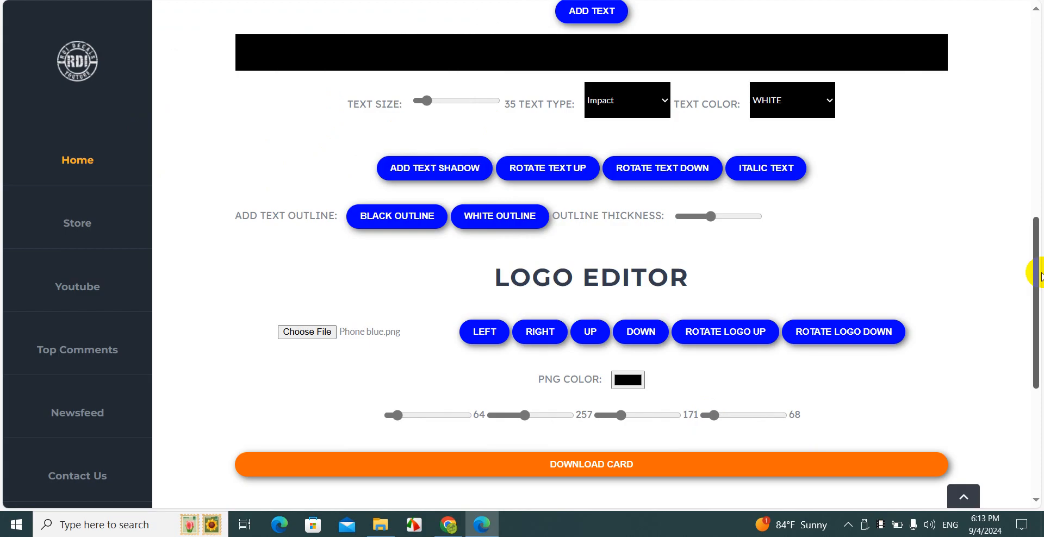
- Move the phone icon from the card's upper-left corner to the lower-left part of the black area
drag(1038, 274, 1035, 111)
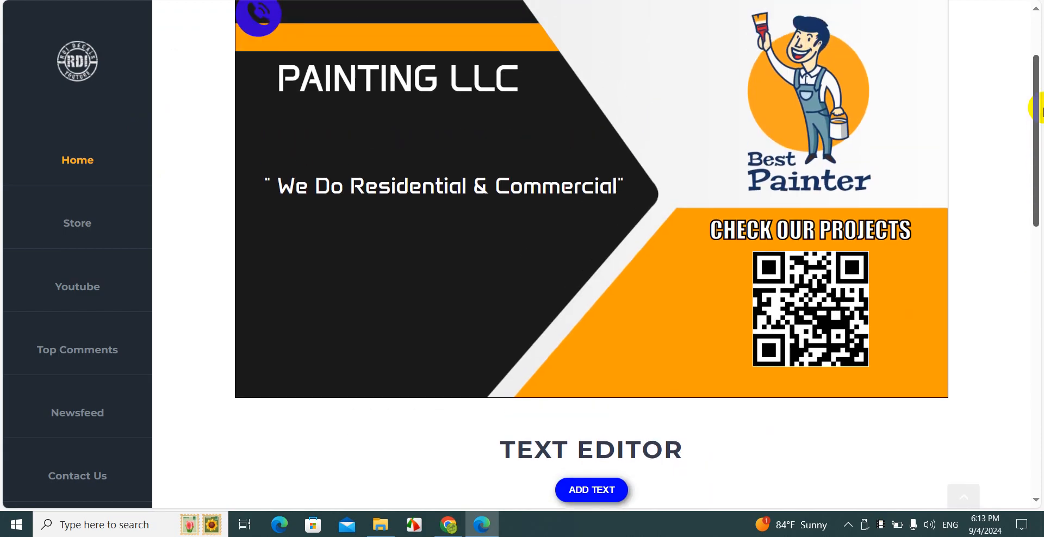
drag(313, 17, 283, 267)
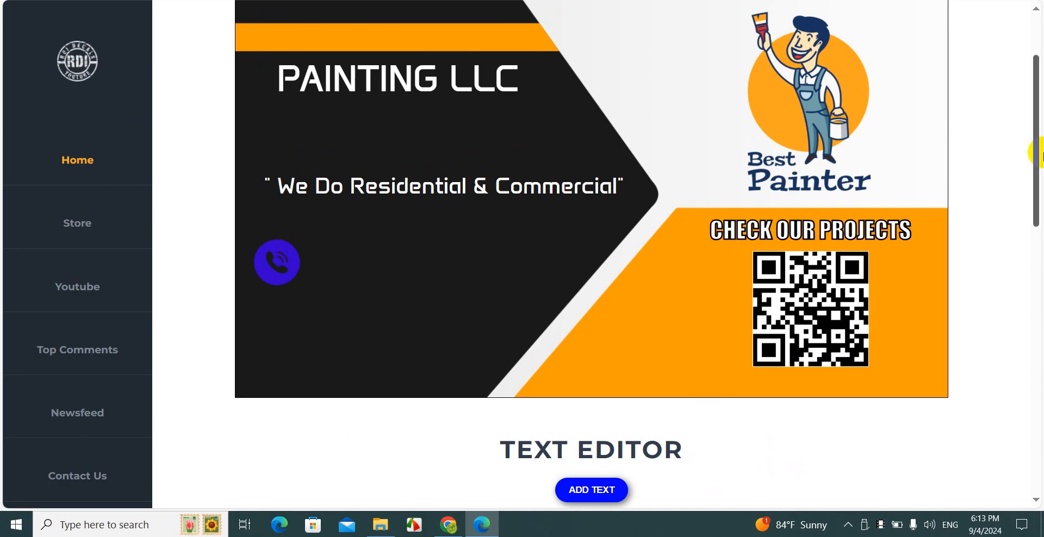
drag(1038, 156, 1036, 238)
drag(287, 13, 314, 116)
- Recolor the phone icon with the card's sampled orange (RGB 255, 158, 3) and move it up below the slogan
drag(1036, 134, 1039, 200)
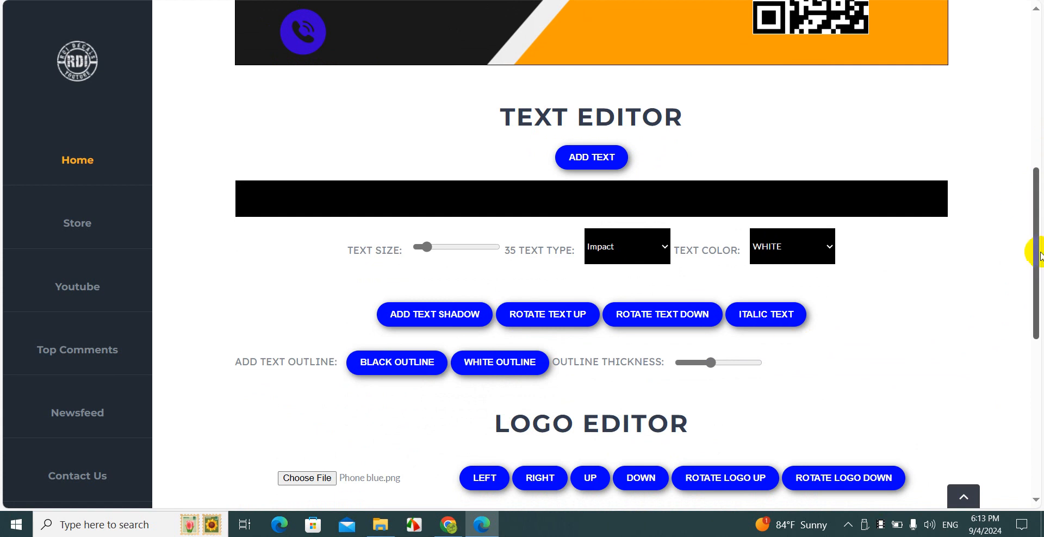
drag(1037, 253, 1037, 261)
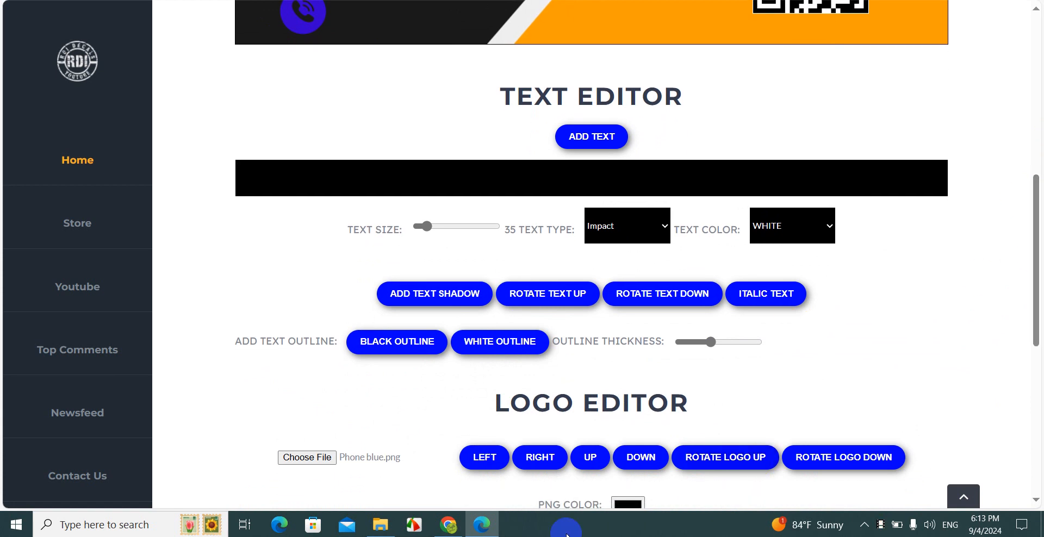
click(631, 503)
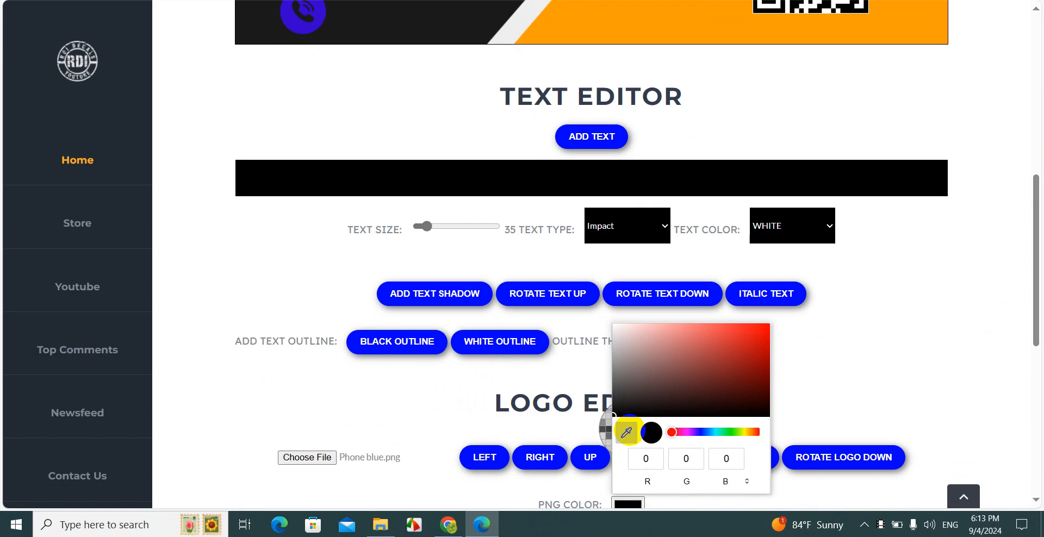
click(567, 37)
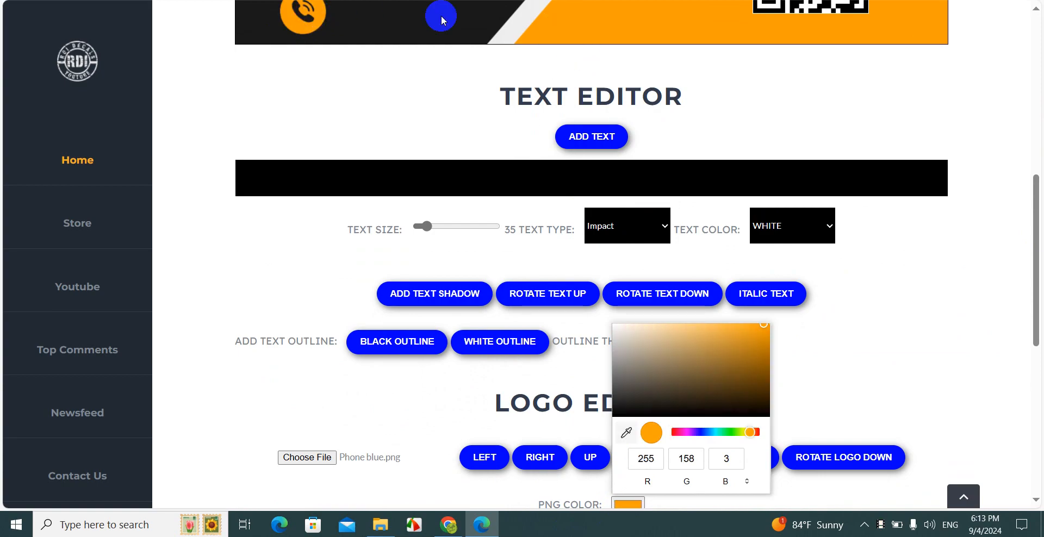
drag(1038, 217, 1040, 137)
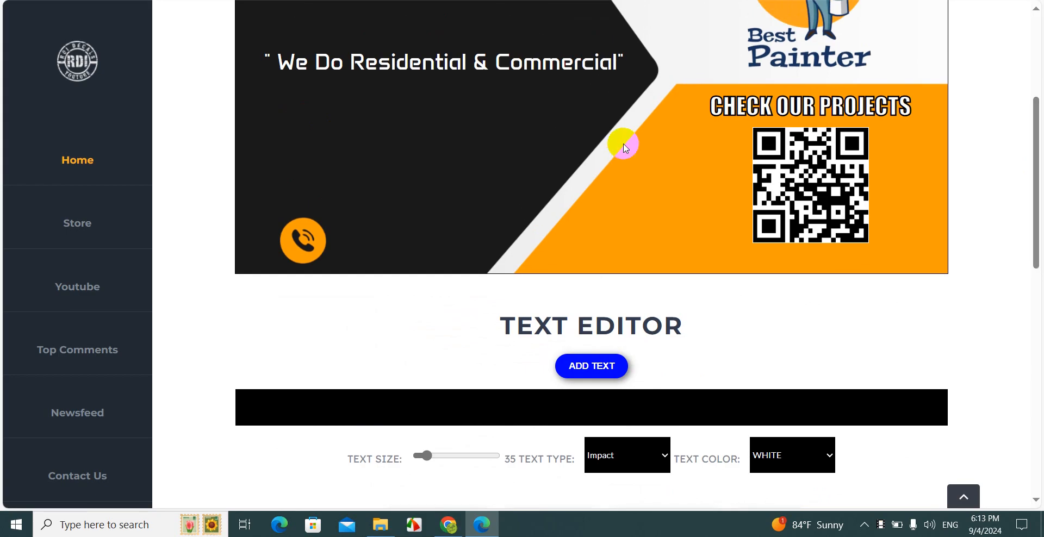
drag(280, 242, 271, 198)
- Add the "Email gold" PNG from the icons folder to the card and set its size to 68
drag(1040, 226, 1035, 357)
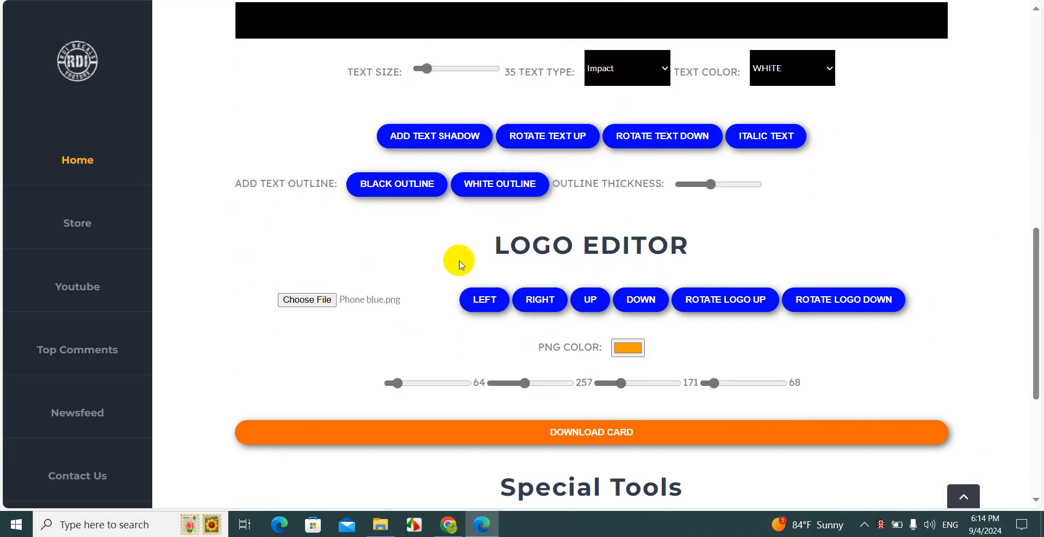
click(307, 299)
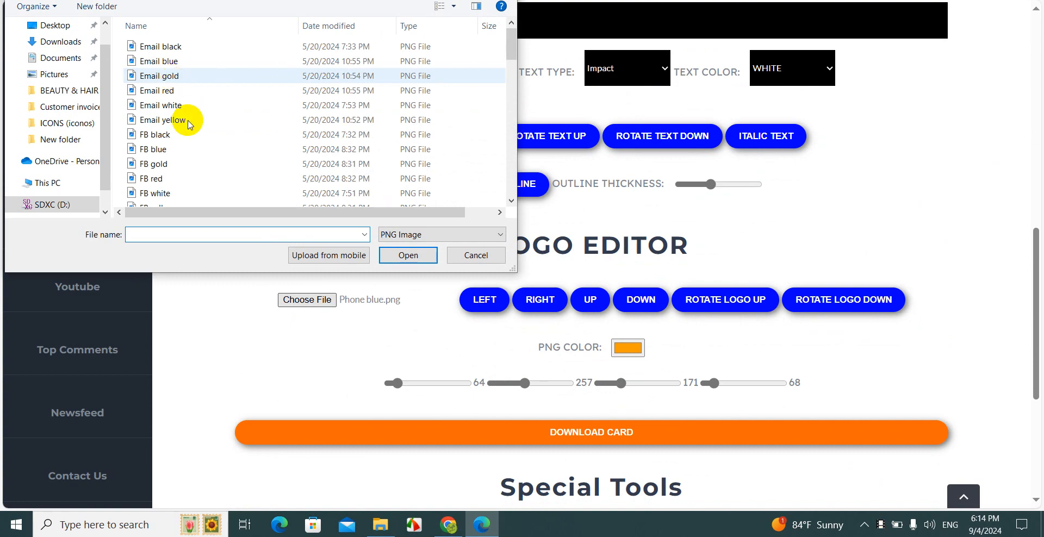
click(771, 383)
click(770, 384)
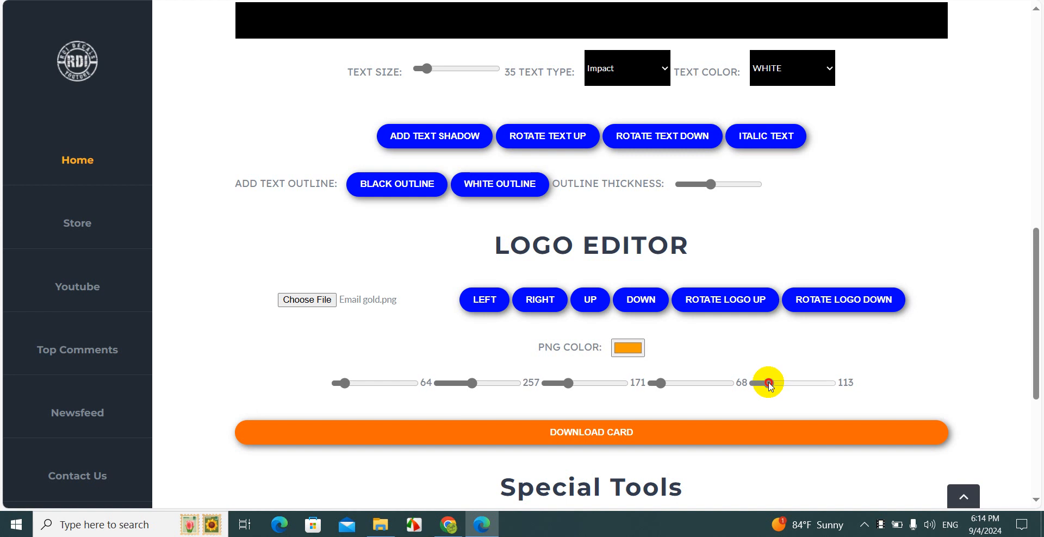
drag(767, 383, 766, 383)
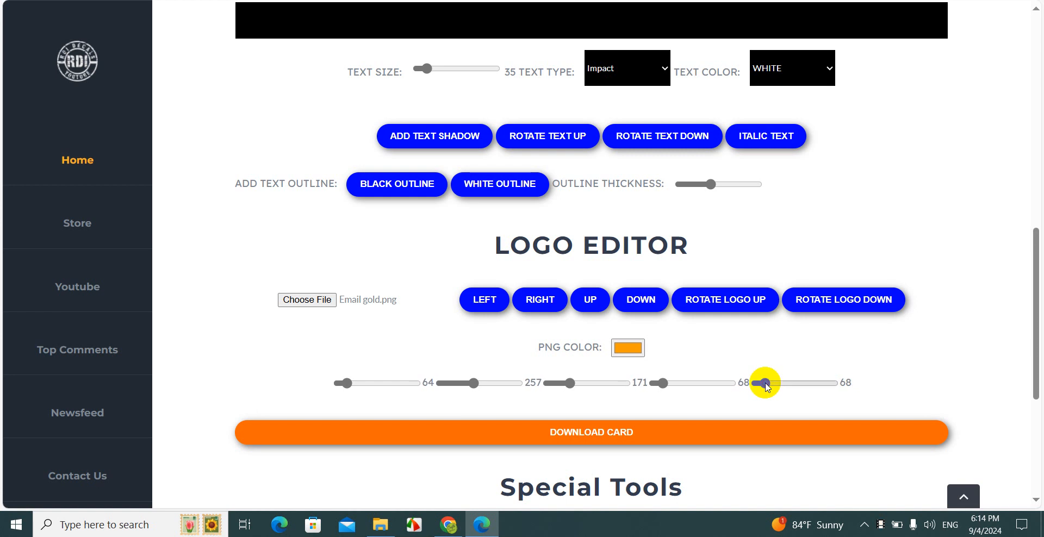
- Move the email icon from the card's upper-left corner to below the slogan and shift the phone icon down beneath it
click(1036, 201)
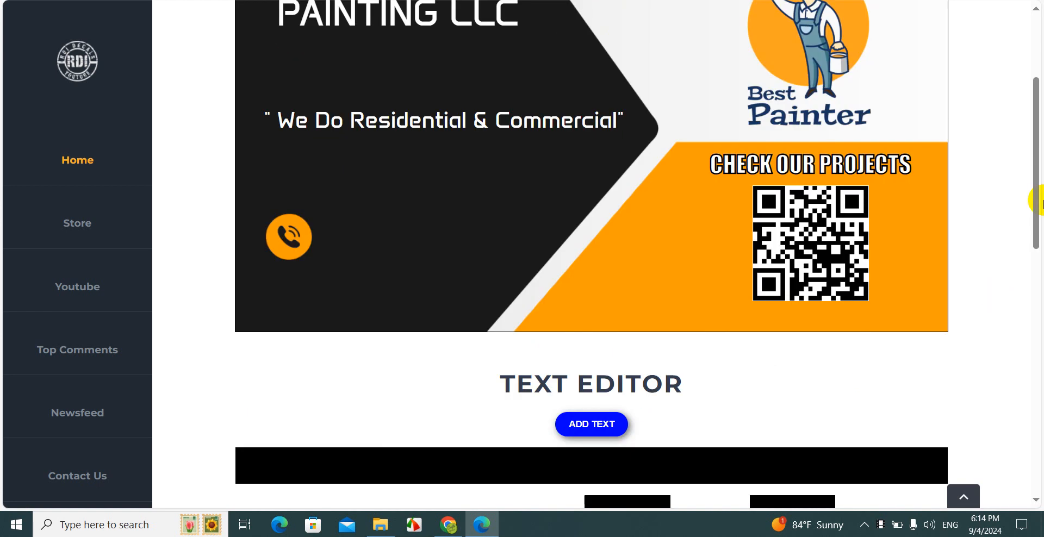
drag(1038, 201, 548, 174)
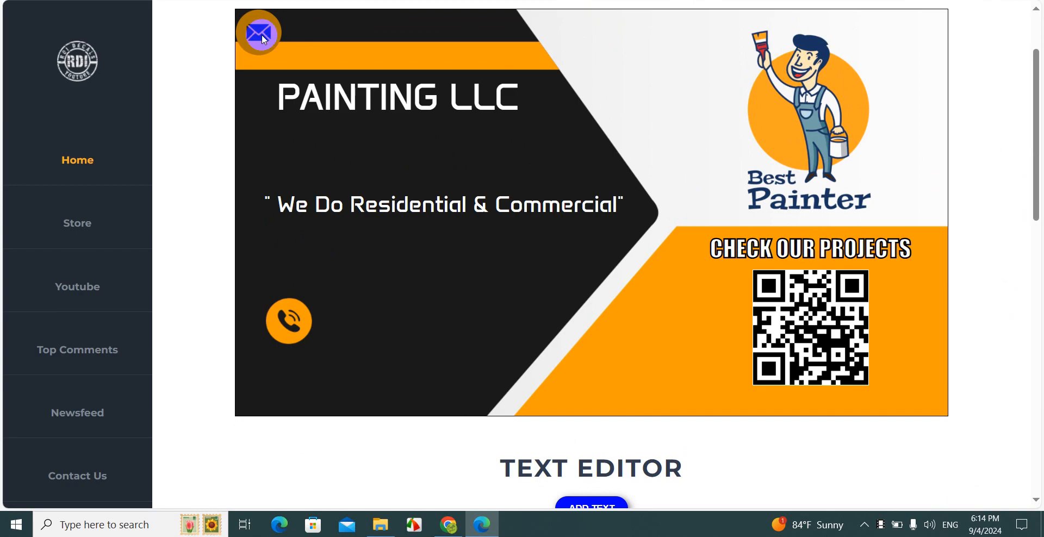
drag(262, 34, 340, 302)
drag(295, 255, 293, 262)
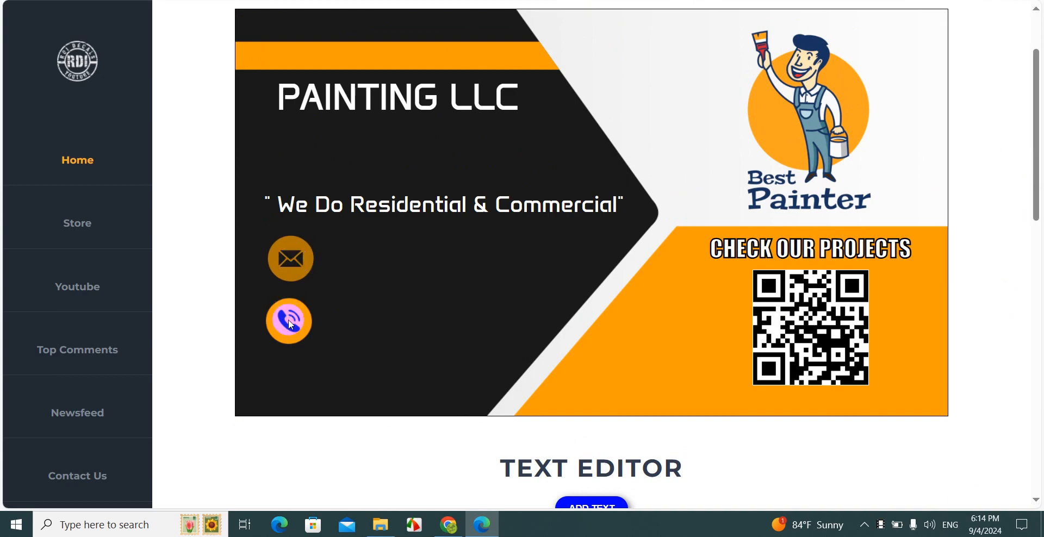
drag(290, 325, 293, 351)
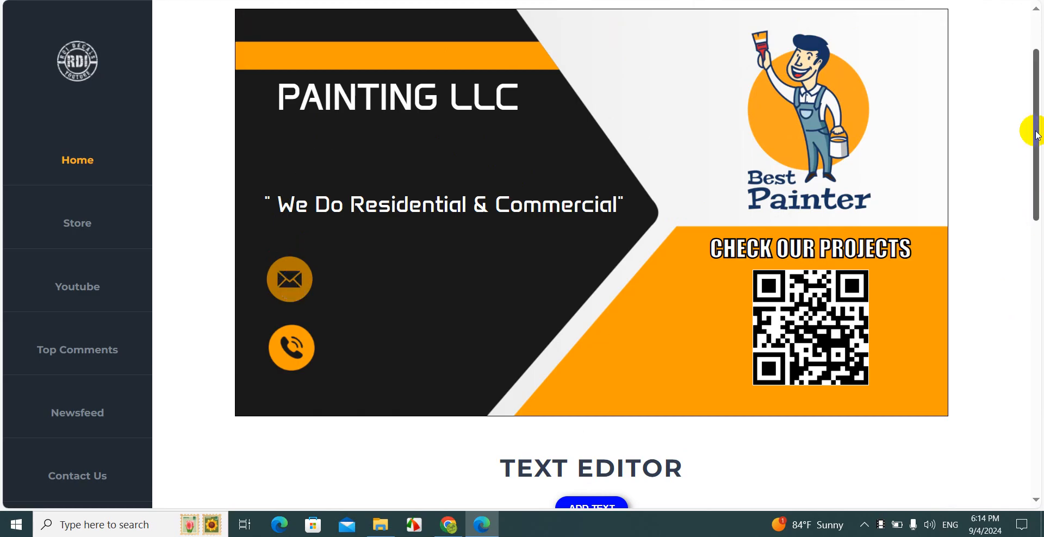
- Try to recolor the email icon with the card's orange, RGB 255, 158, 3
drag(1037, 136, 1038, 277)
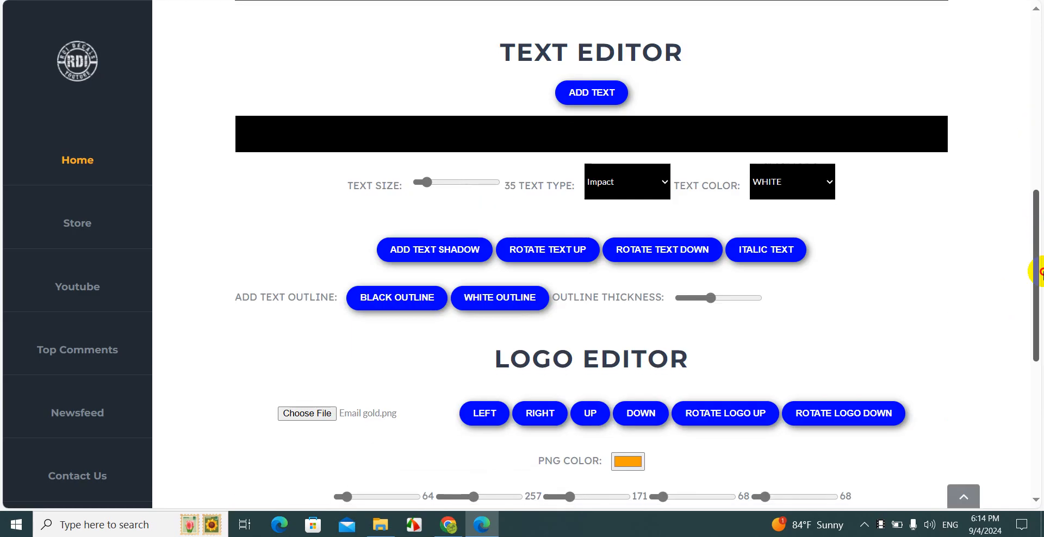
click(637, 465)
click(764, 282)
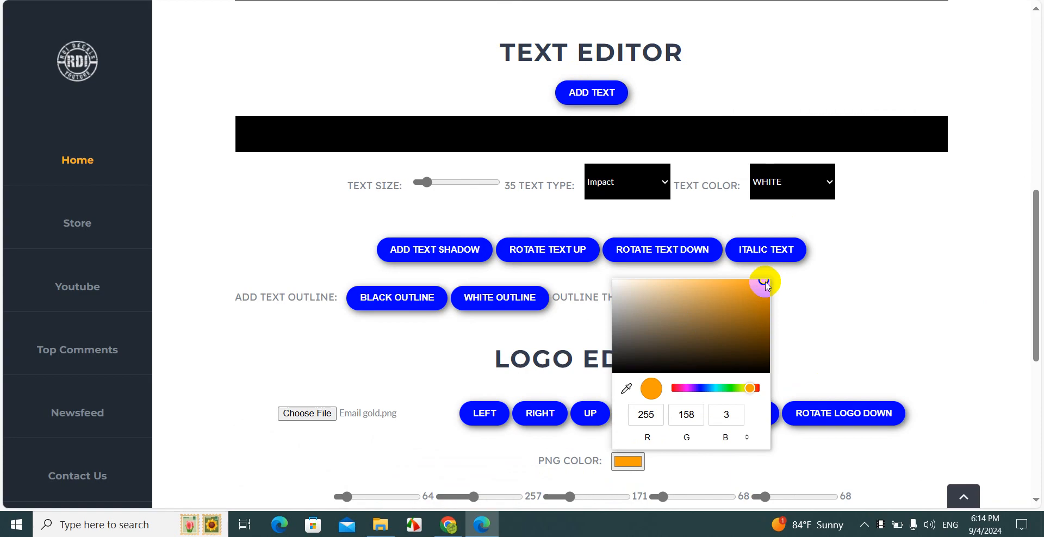
click(764, 279)
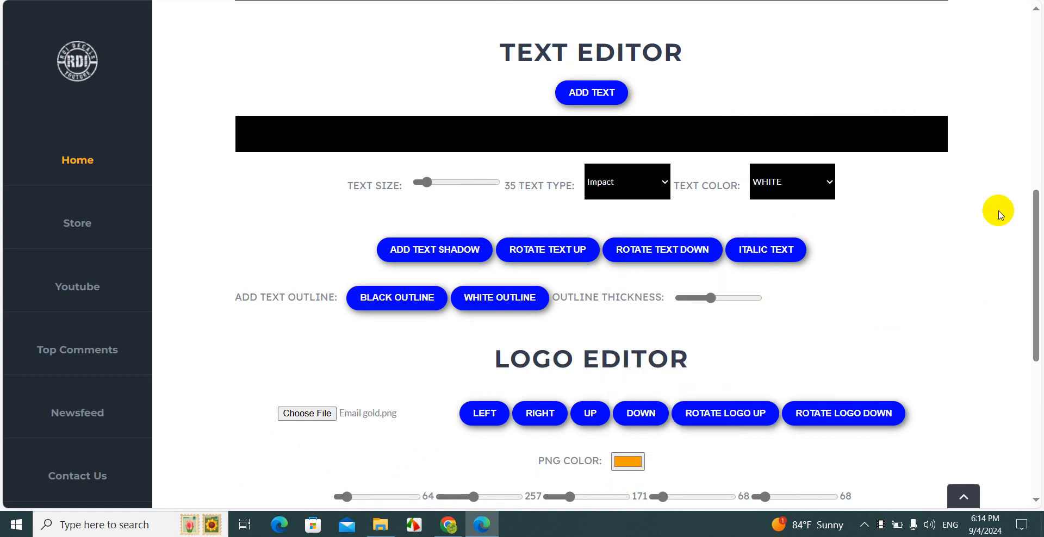
click(1040, 123)
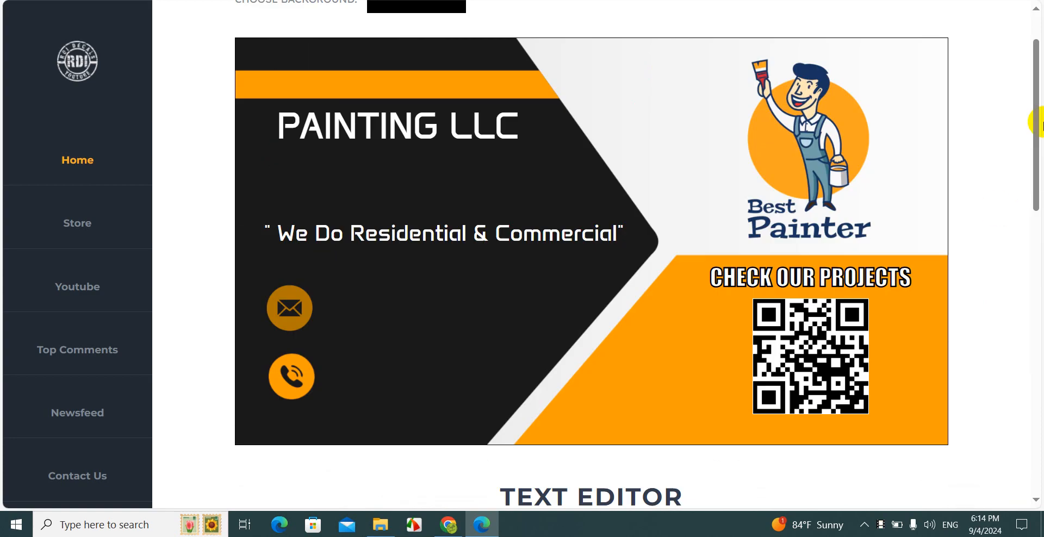
- Reapply the PNG color so the email icon gets the same bright orange as the phone icon
drag(1028, 133, 1028, 310)
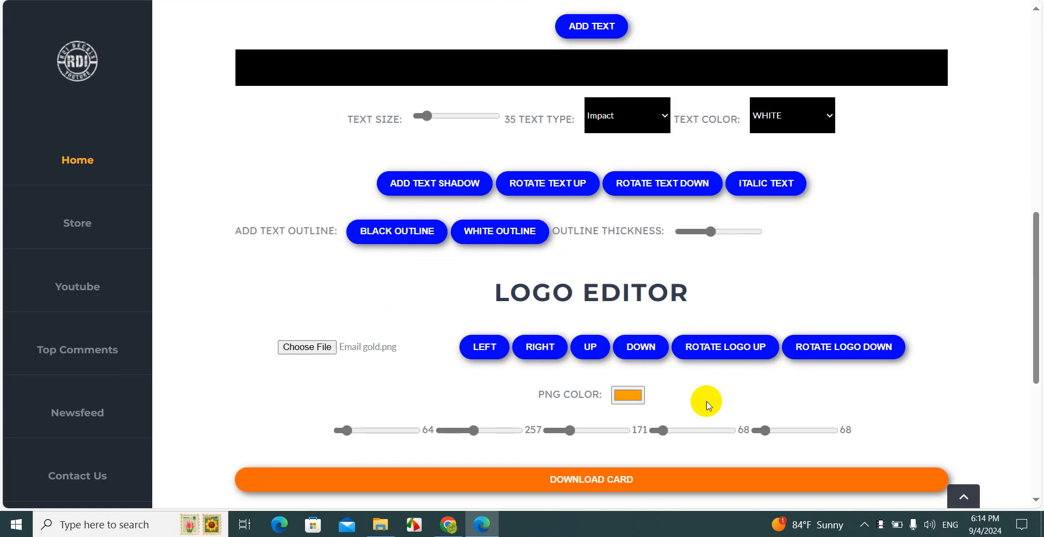
click(633, 396)
click(756, 214)
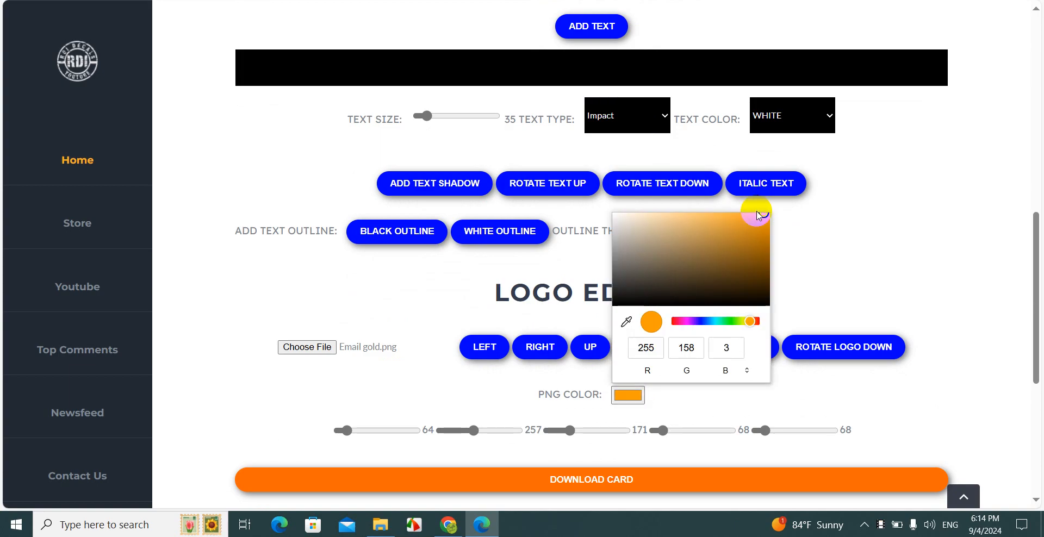
click(834, 250)
click(1039, 94)
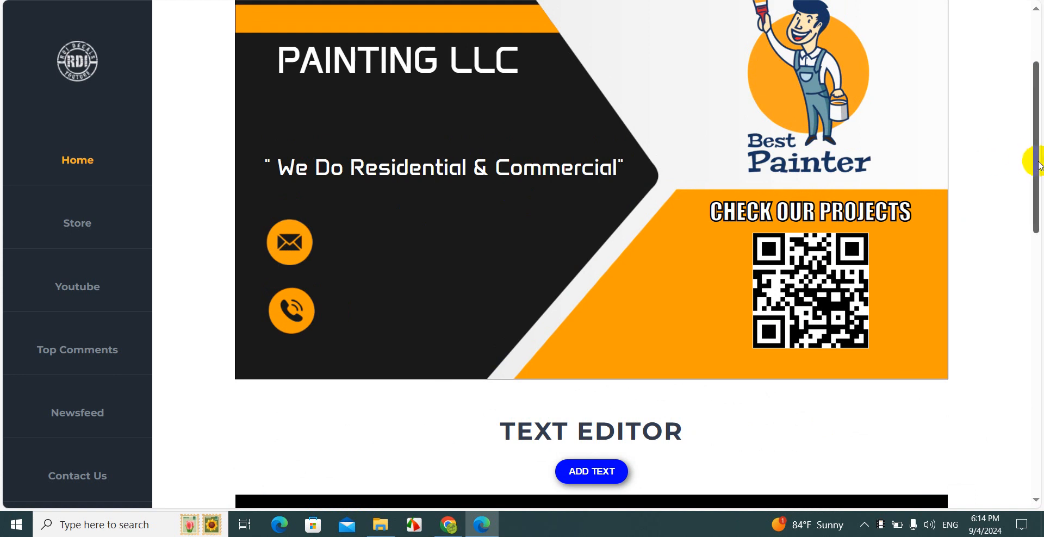
- Add the company's phone number as text and place it beside the phone icon
drag(1038, 166, 1036, 187)
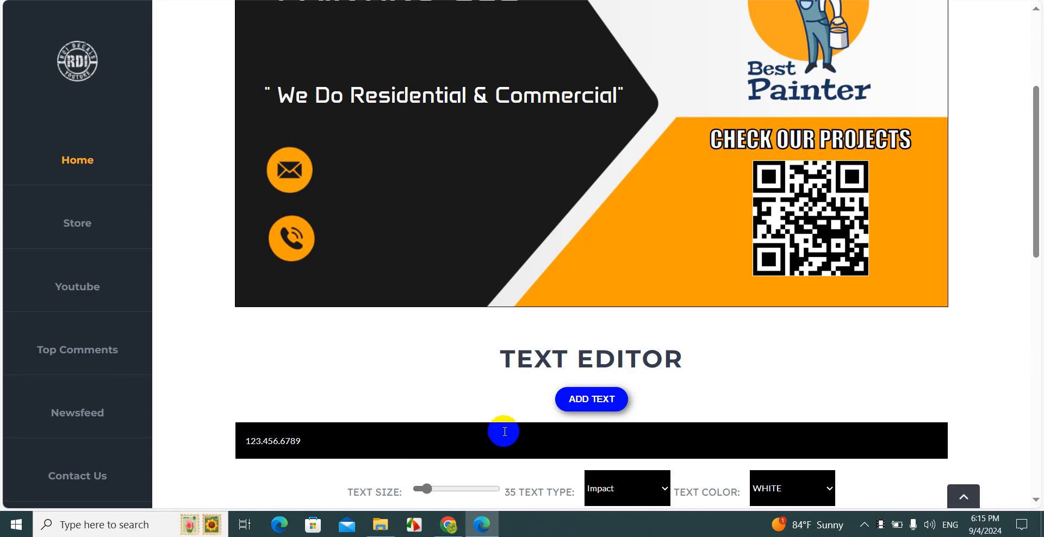
click(597, 401)
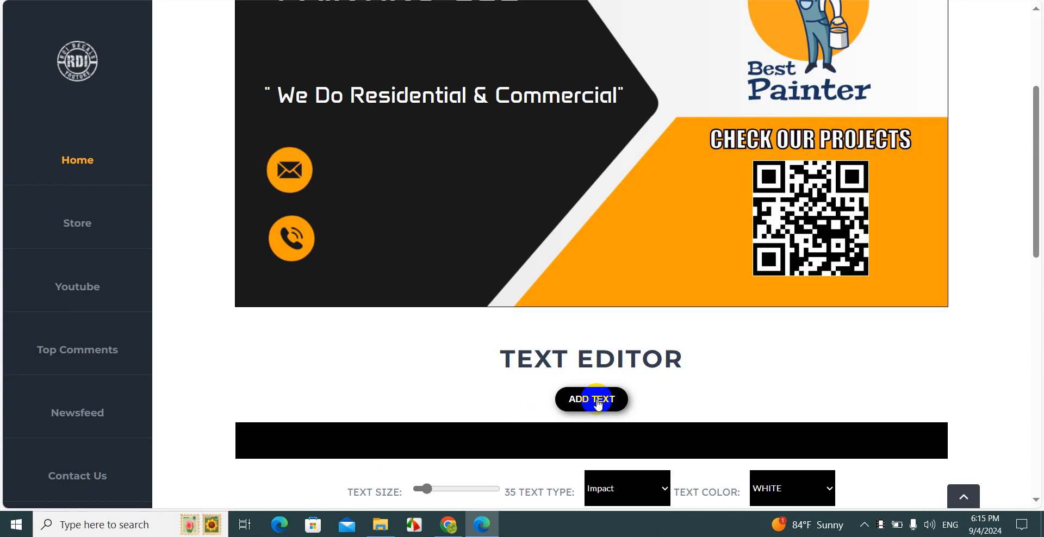
drag(1036, 147, 1035, 116)
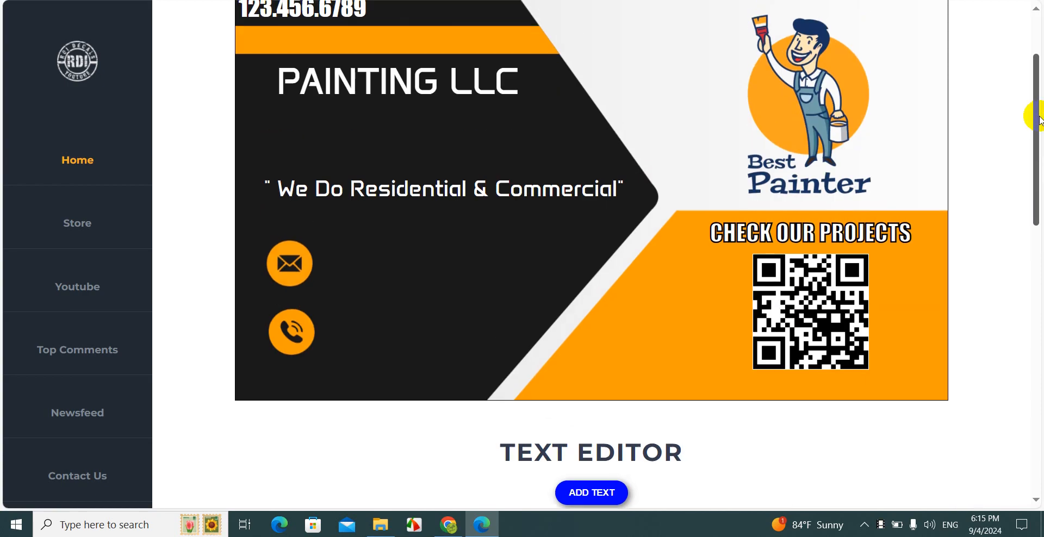
drag(325, 11, 413, 337)
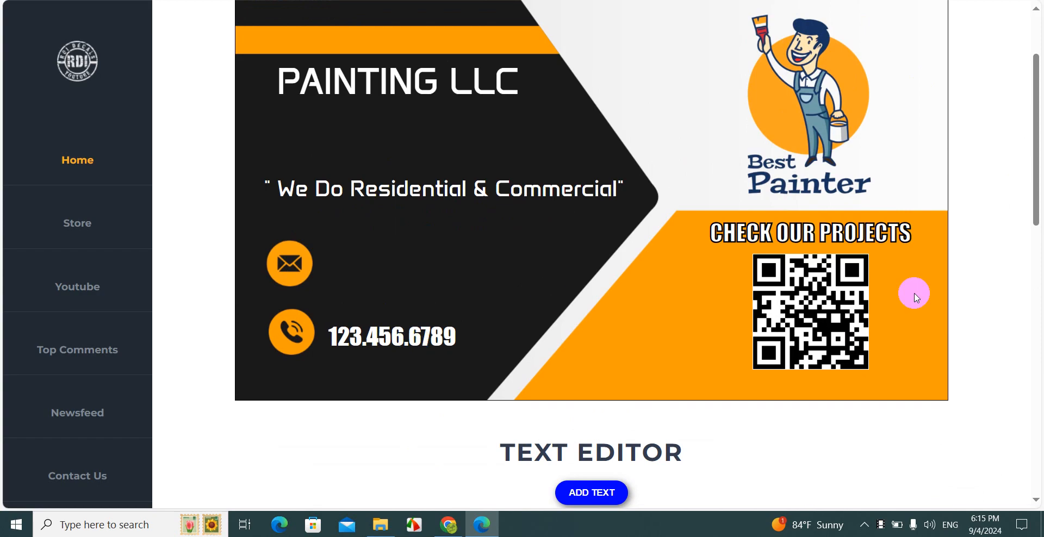
- Set the phone number text to the Anta font at size 42 and nudge it closer to the phone icon
drag(1036, 155, 1036, 193)
click(640, 472)
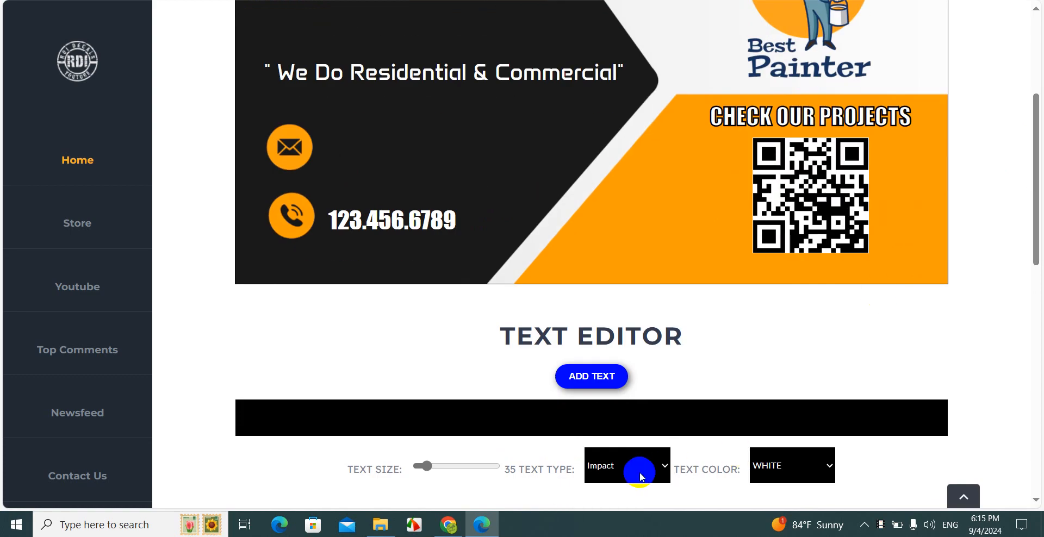
click(602, 421)
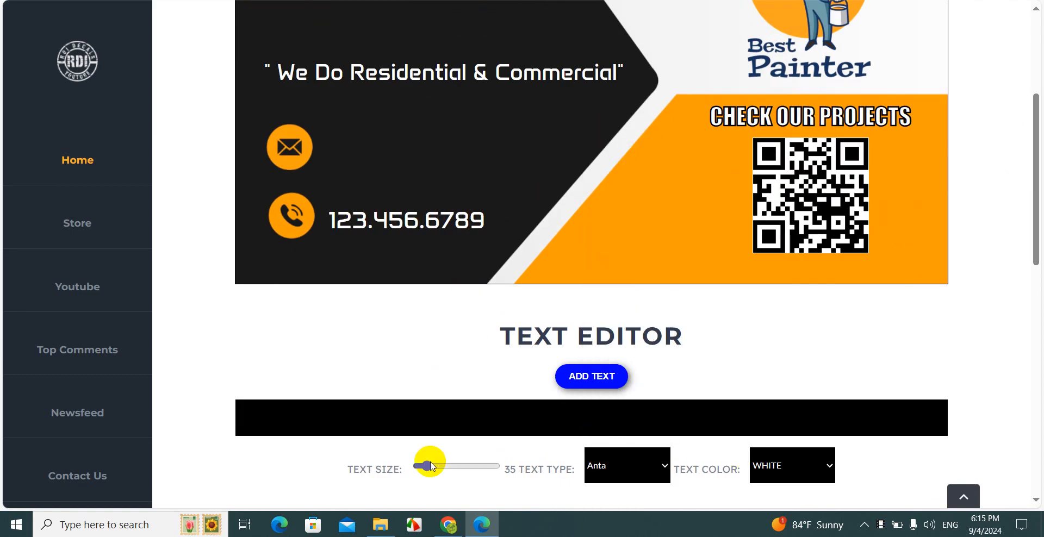
drag(431, 466, 429, 466)
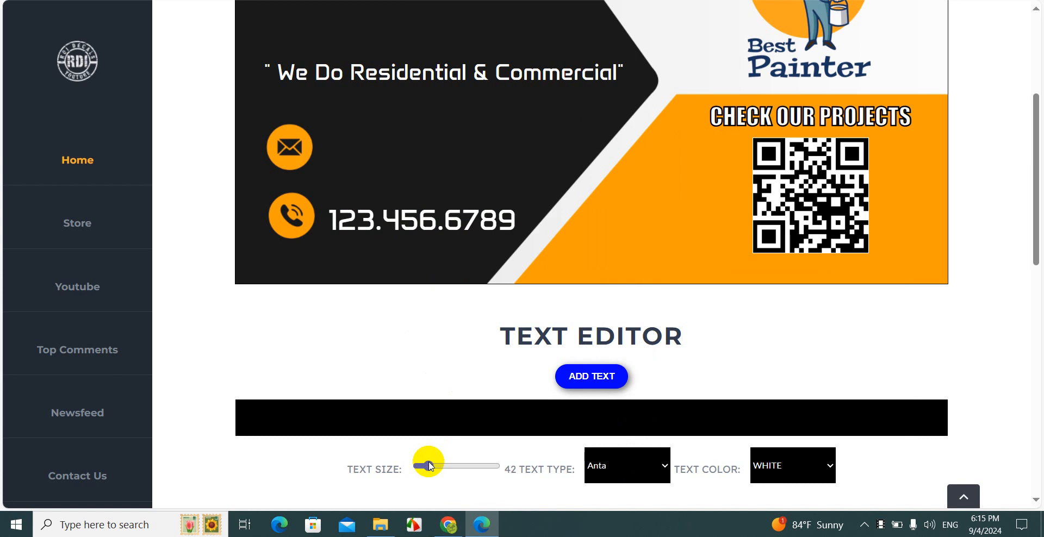
drag(435, 227, 429, 224)
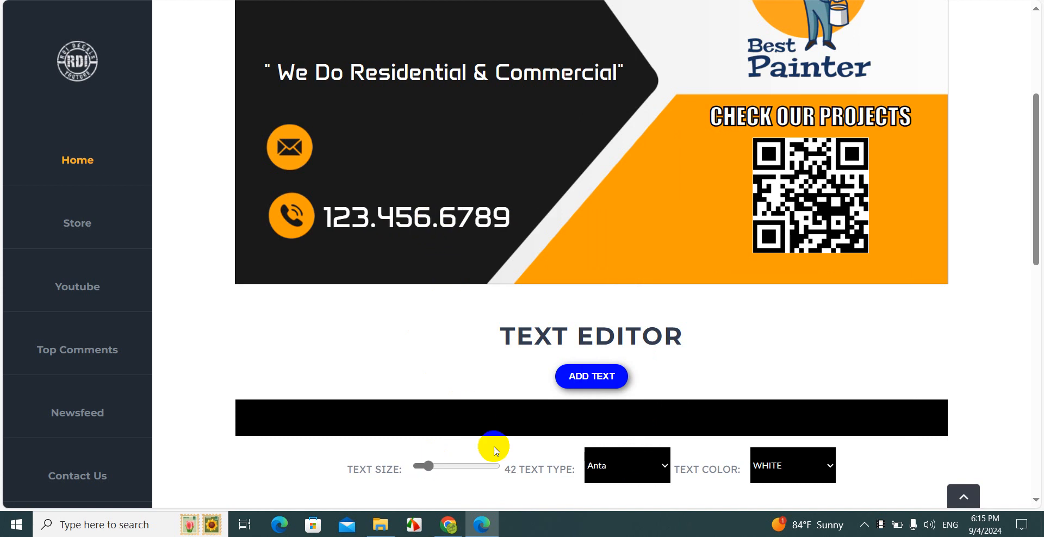
- Add the text "SAMPLE@" to the card and place it beside the email icon
click(460, 429)
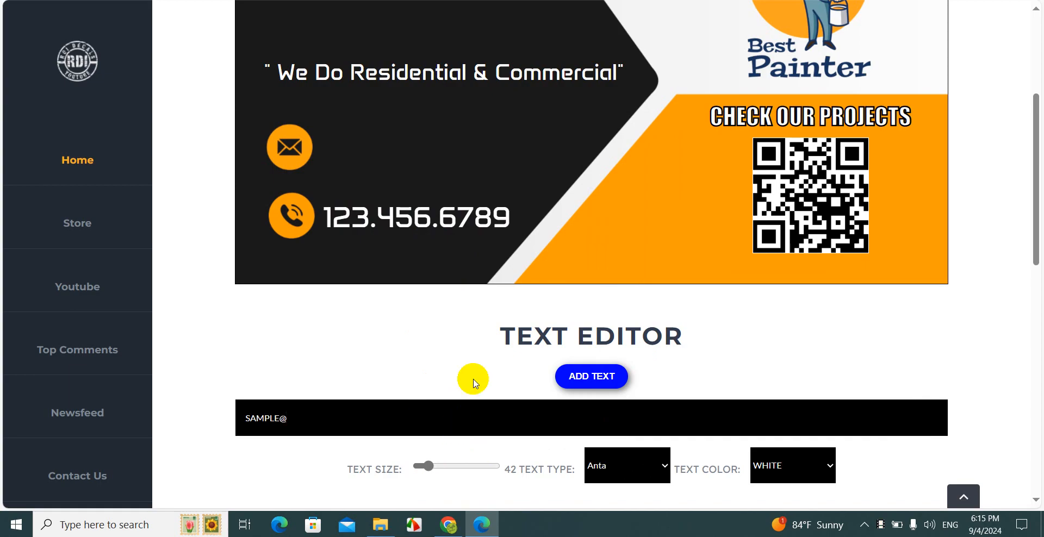
click(618, 375)
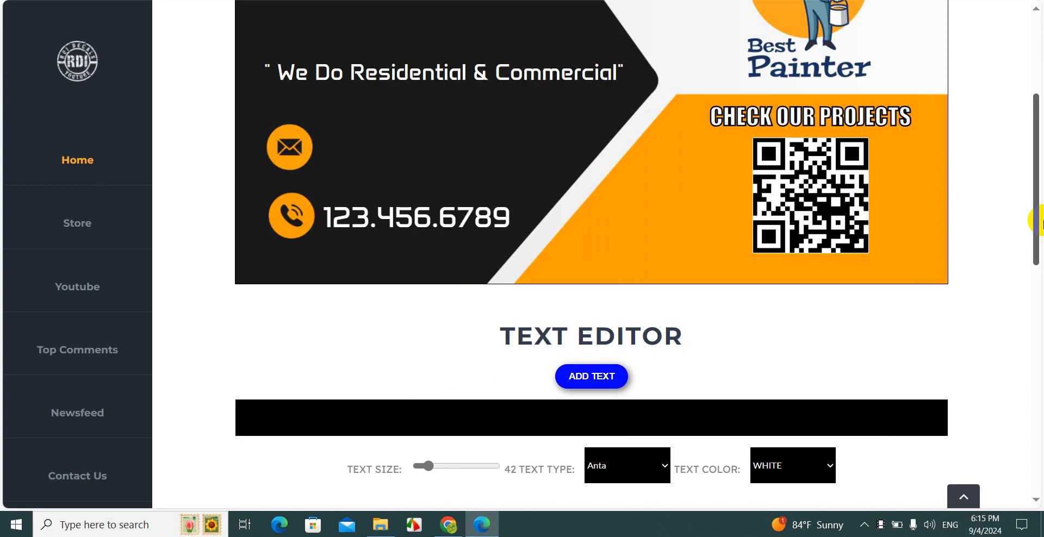
scroll(1033, 222, up, 3)
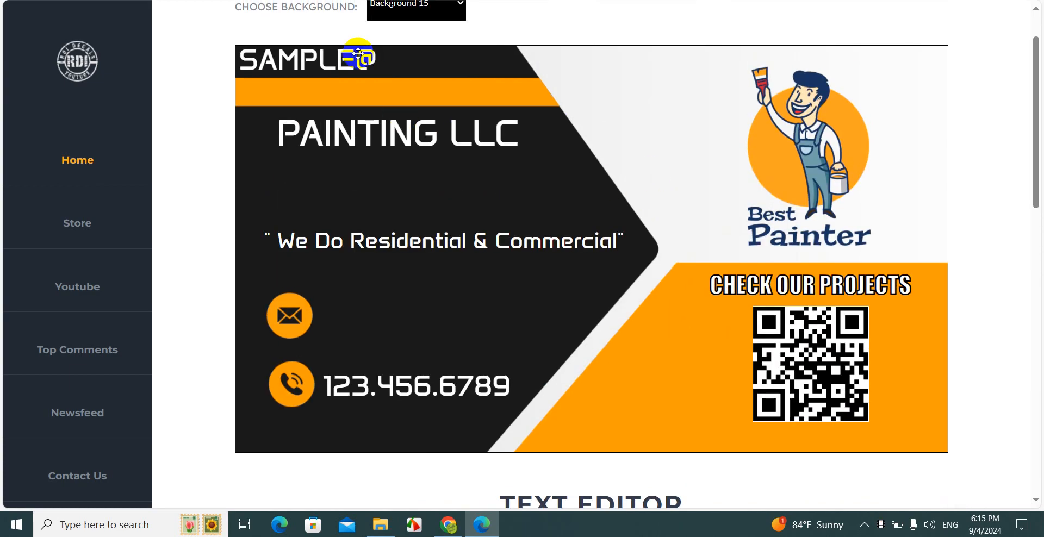
drag(359, 55, 442, 311)
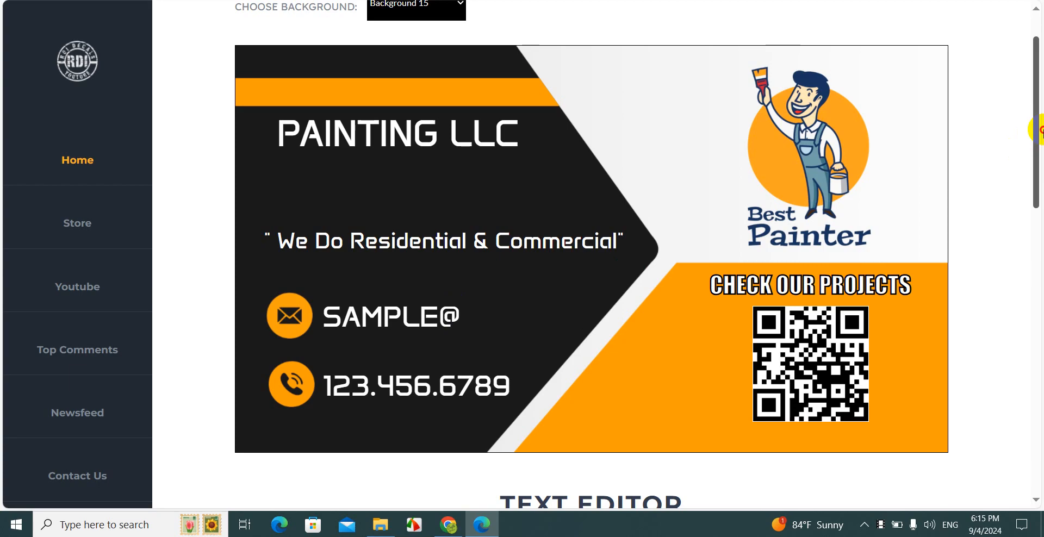
- Shift the "PAINTING LLC" company name slightly right and down on the black area
mouse_move(1035, 129)
mouse_down()
mouse_move(1036, 139)
mouse_move(1034, 112)
mouse_move(1038, 141)
mouse_up()
drag(468, 128, 478, 138)
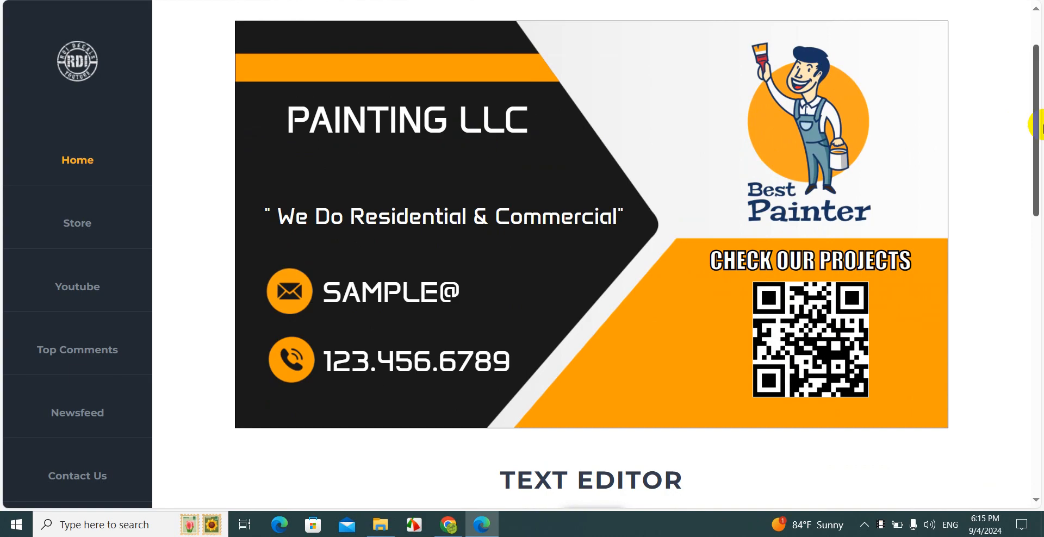
mouse_move(1032, 128)
mouse_down()
mouse_move(1025, 182)
mouse_move(1020, 133)
mouse_up()
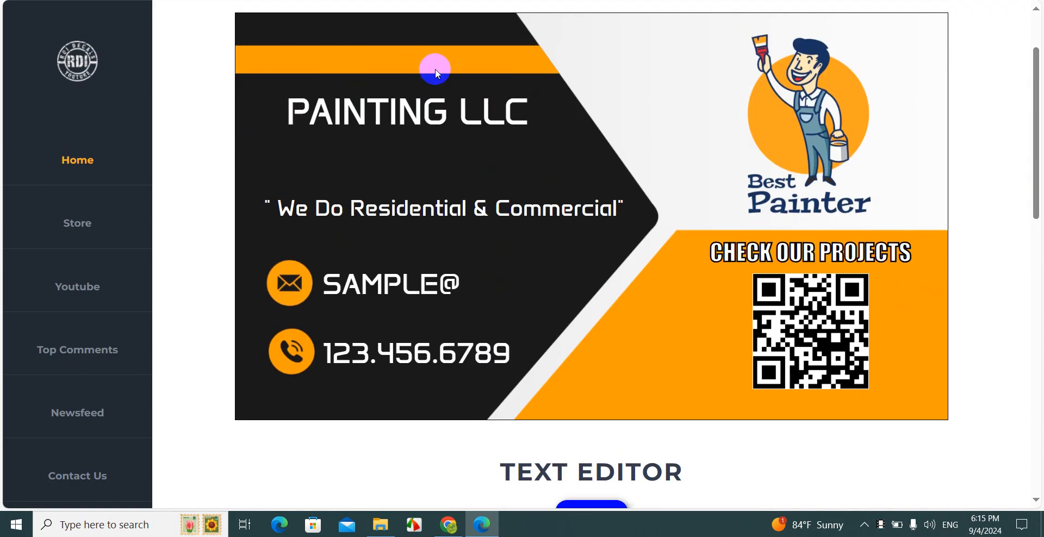
- Add the text "WE SPEAK SPANISH" and place it on the orange stripe above the company name
drag(1032, 116, 1033, 178)
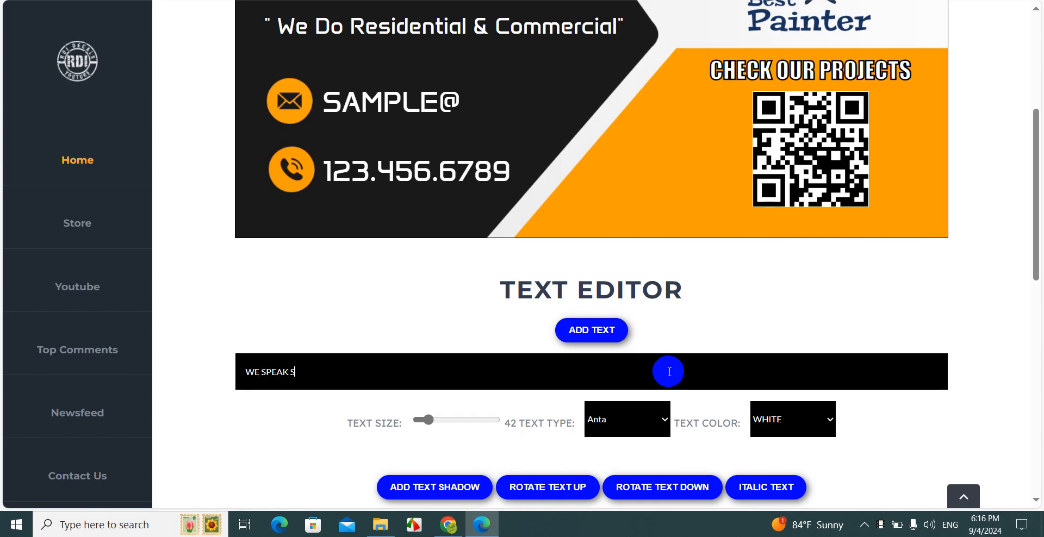
text(NISH)
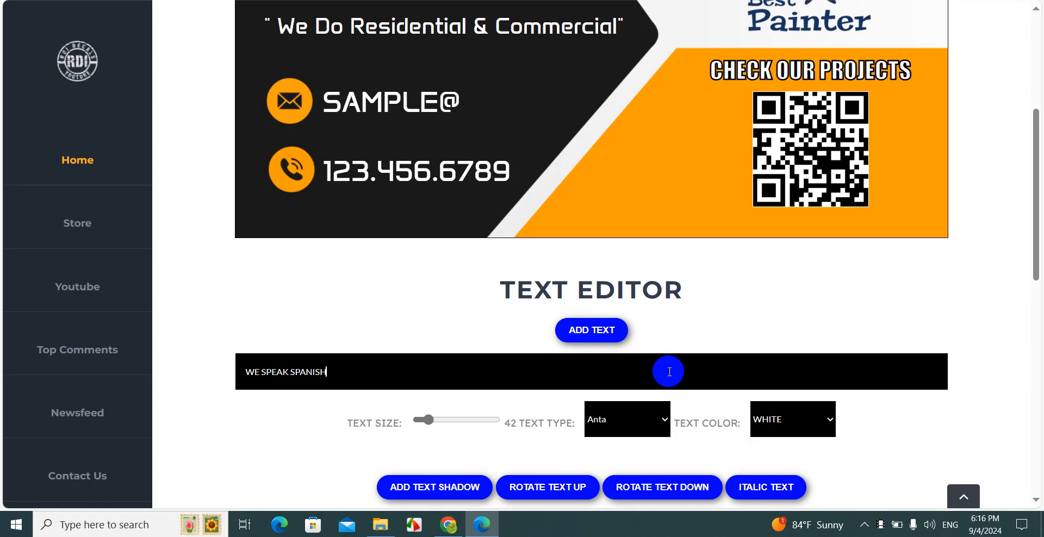
click(582, 336)
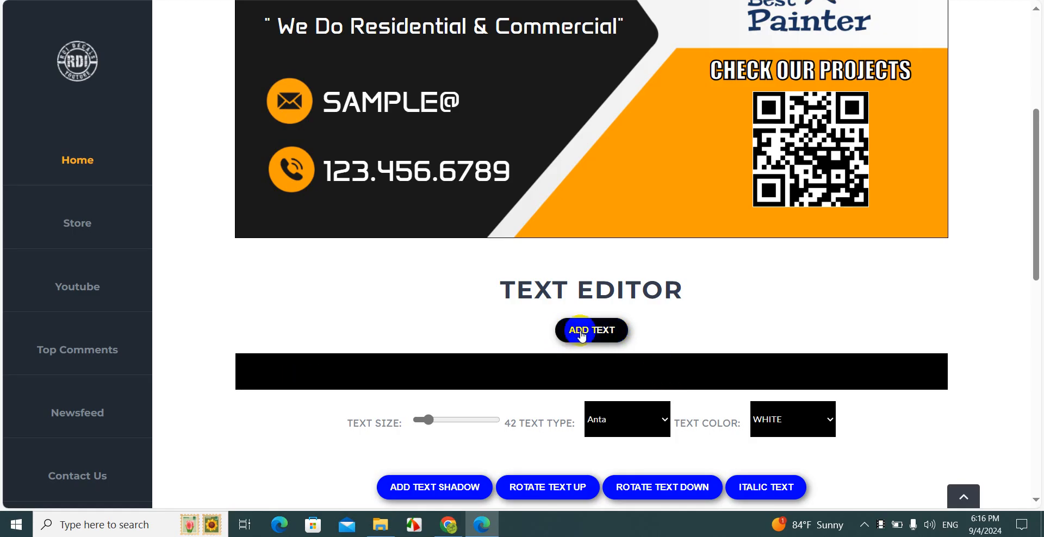
drag(1027, 175, 1035, 106)
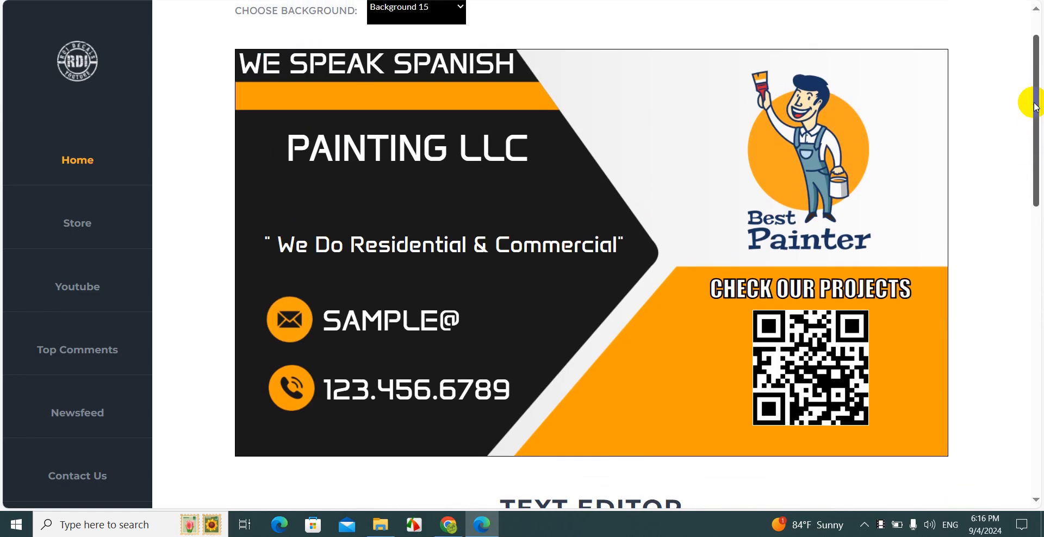
drag(419, 64, 438, 96)
- Change the color of the "WE SPEAK SPANISH" text to black
drag(1034, 94, 1039, 175)
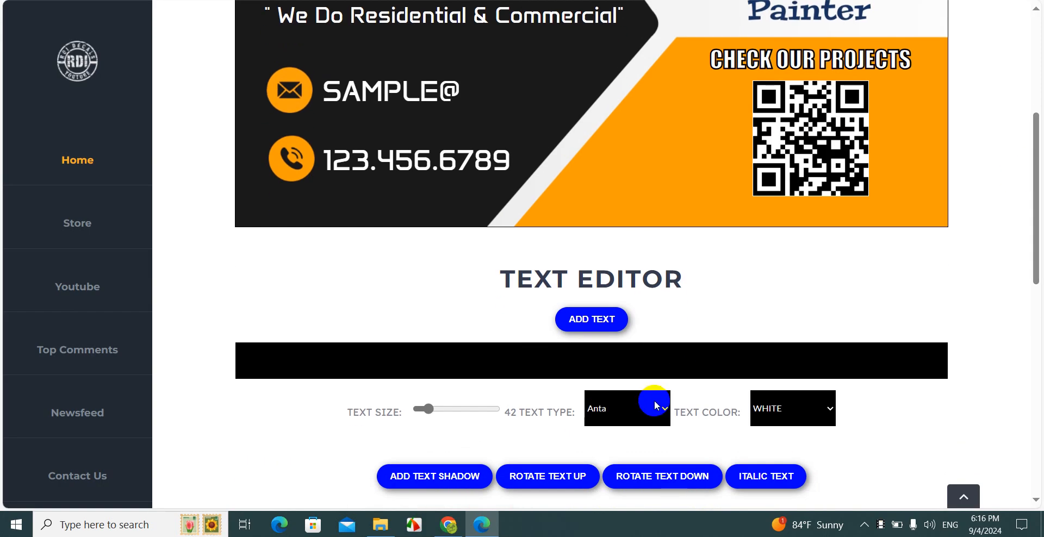
click(781, 413)
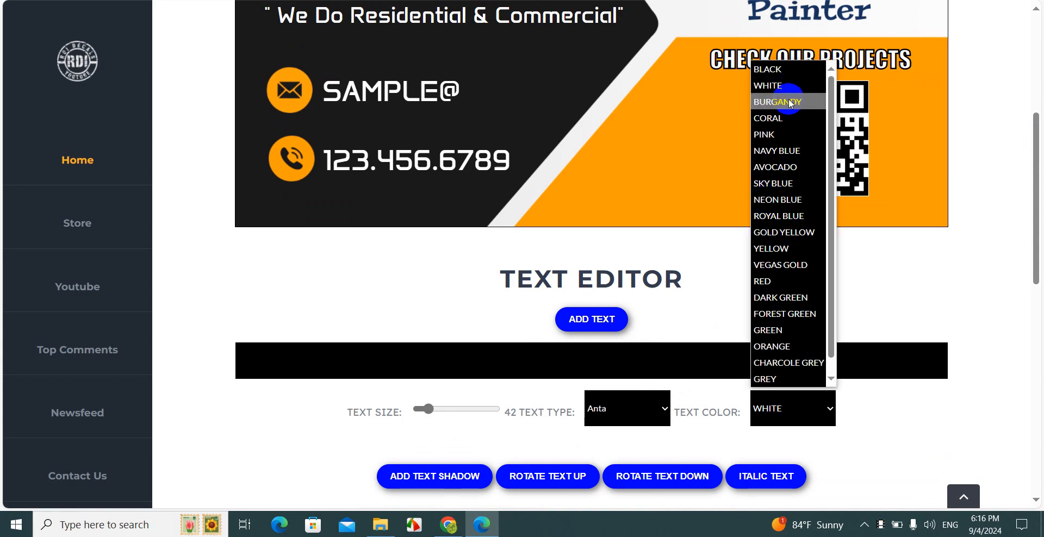
click(769, 70)
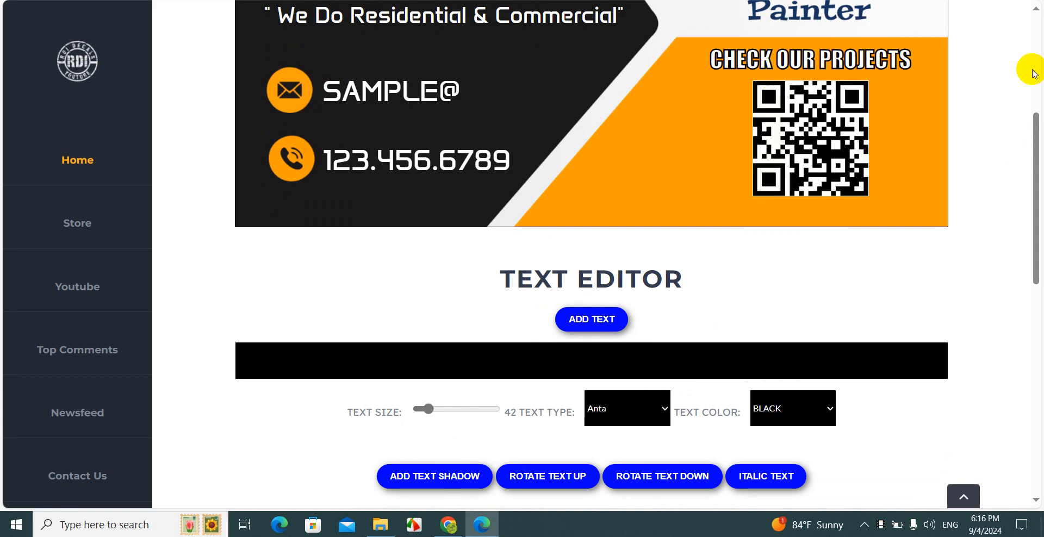
scroll(1033, 74, up, 5)
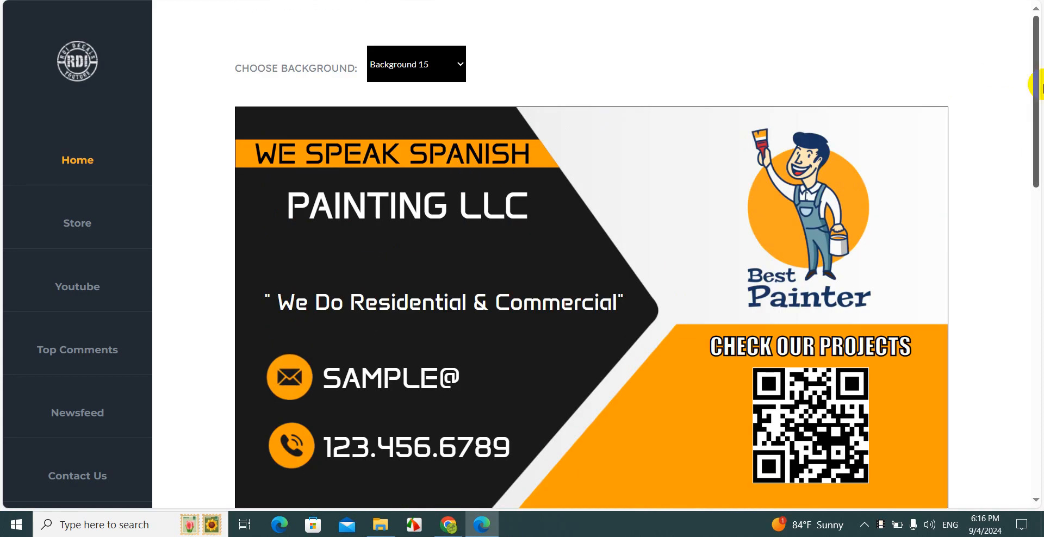
- Apply a text shadow to the "WE SPEAK SPANISH" text on the orange stripe
drag(1039, 74, 1033, 187)
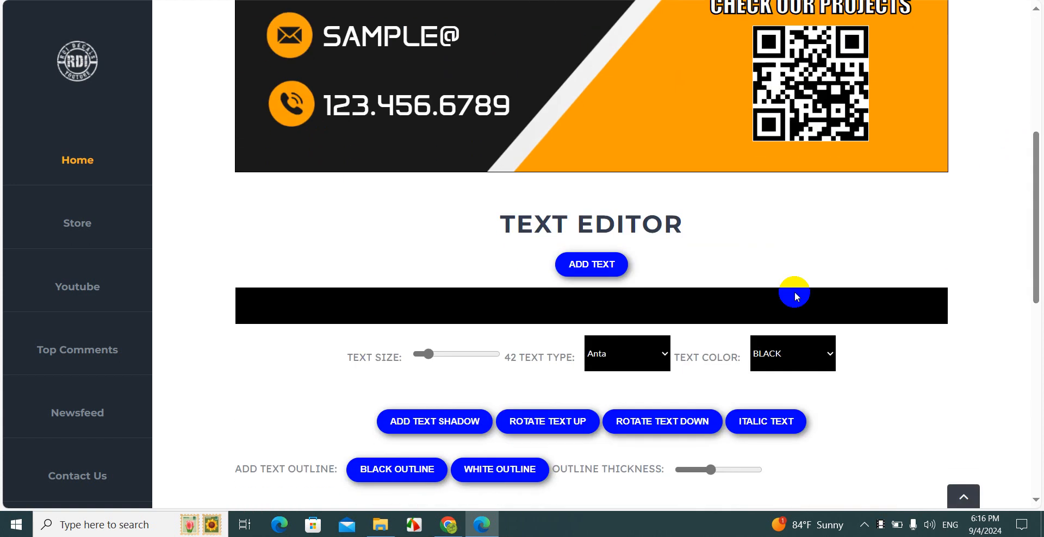
click(414, 432)
click(433, 432)
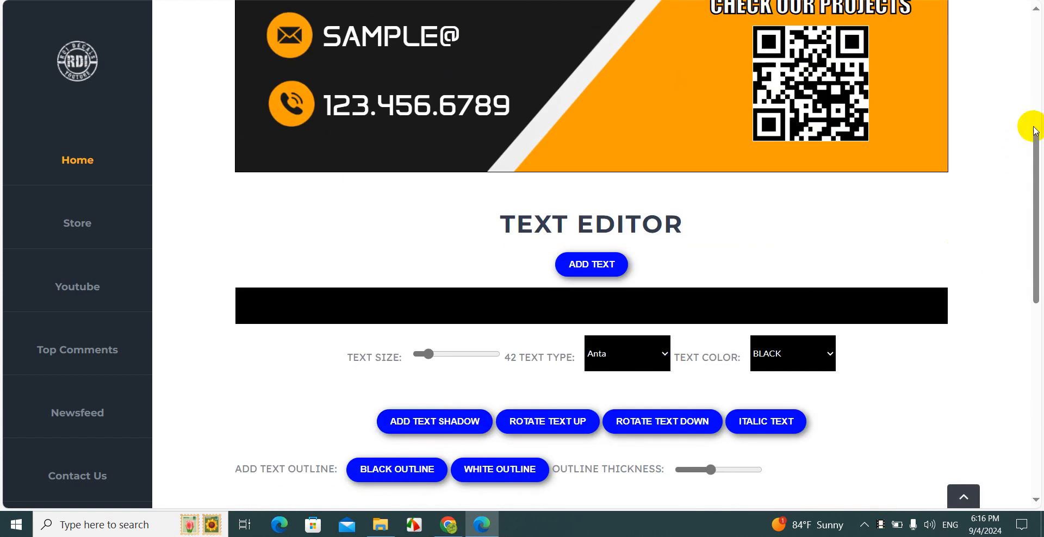
- Italicize the "WE SPEAK SPANISH" text and nudge it slightly left on the orange stripe
click(1034, 127)
drag(1034, 127, 1038, 260)
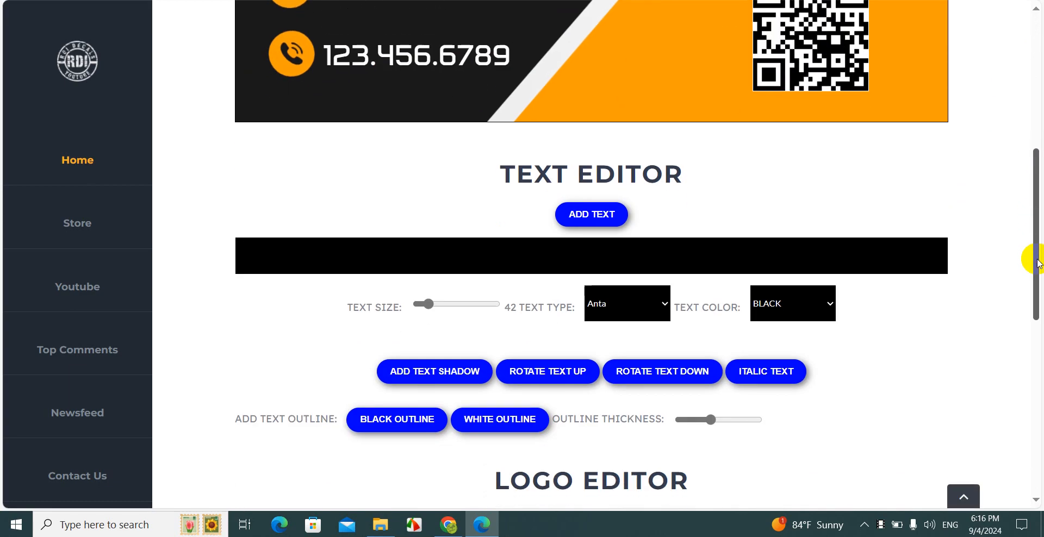
click(776, 379)
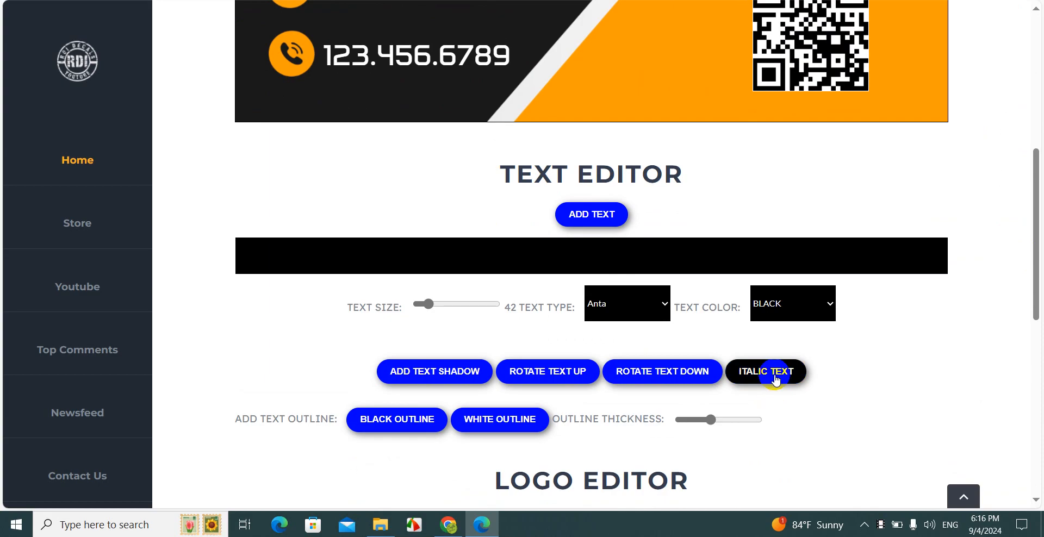
click(1042, 67)
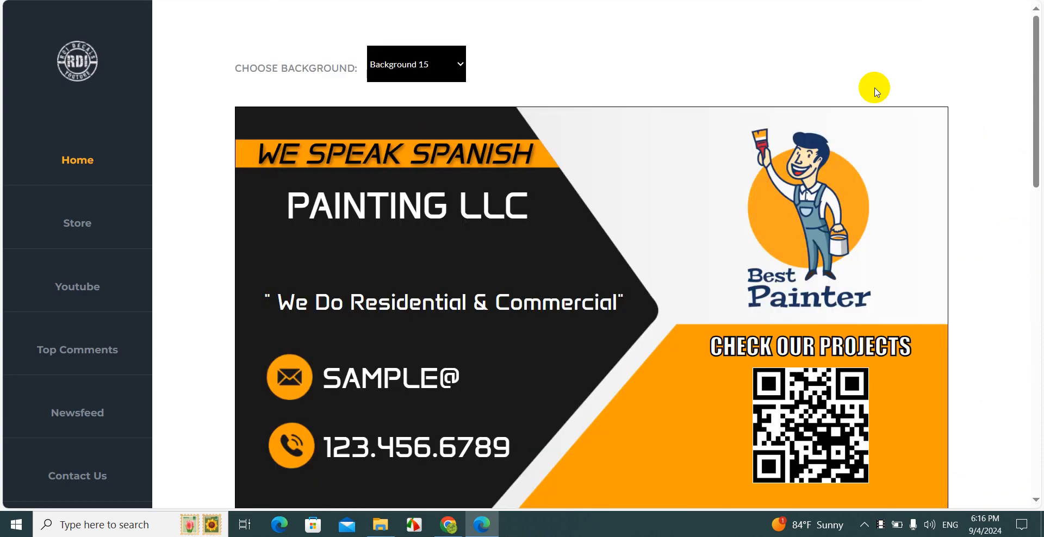
drag(432, 157, 429, 157)
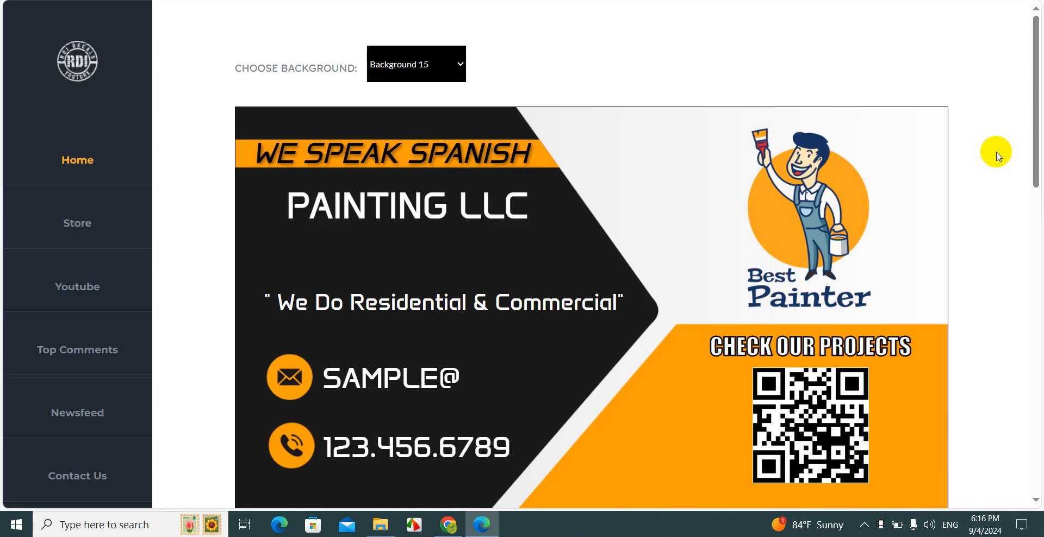
- Download the finished business card as an image
drag(1037, 109, 1039, 334)
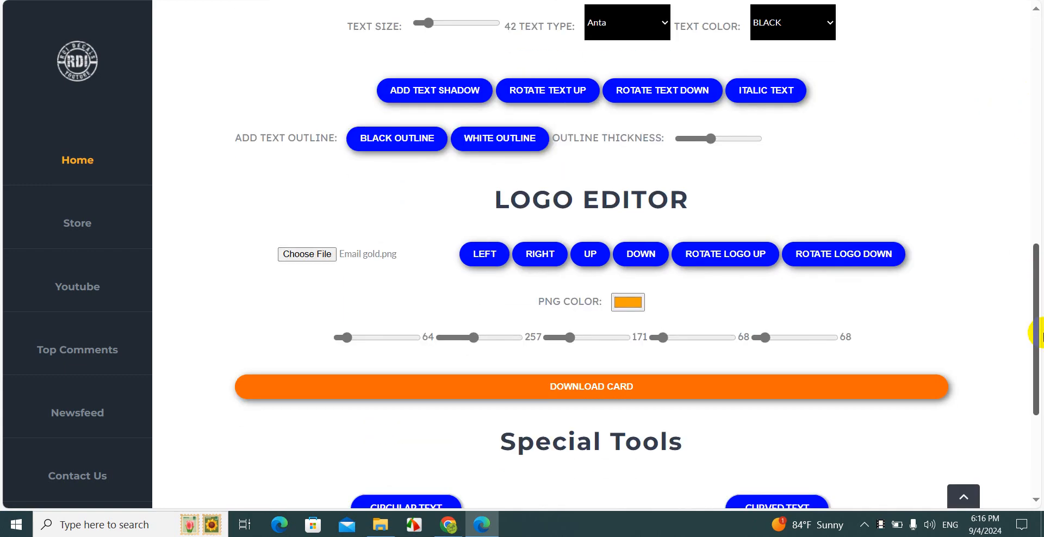
click(596, 388)
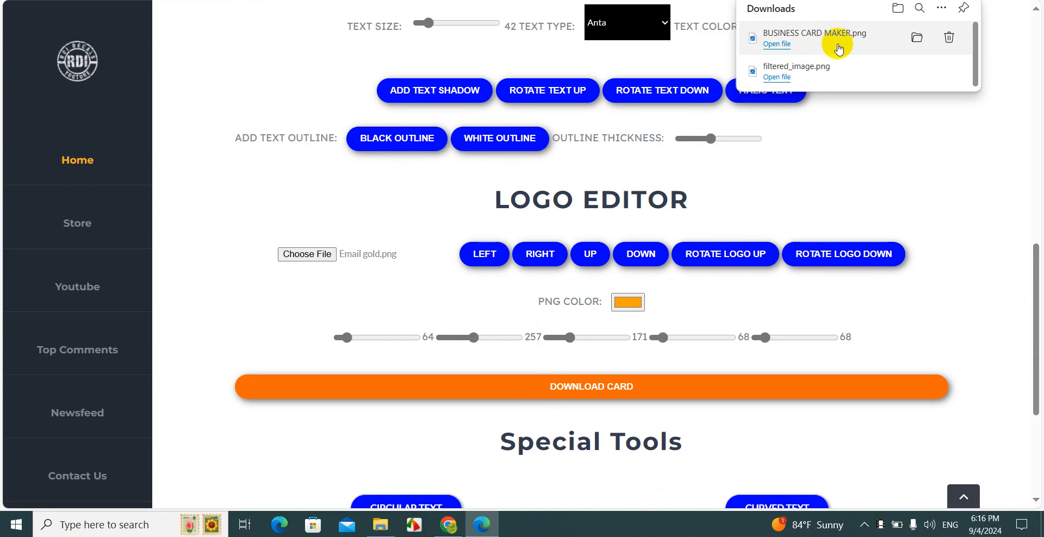
click(1033, 143)
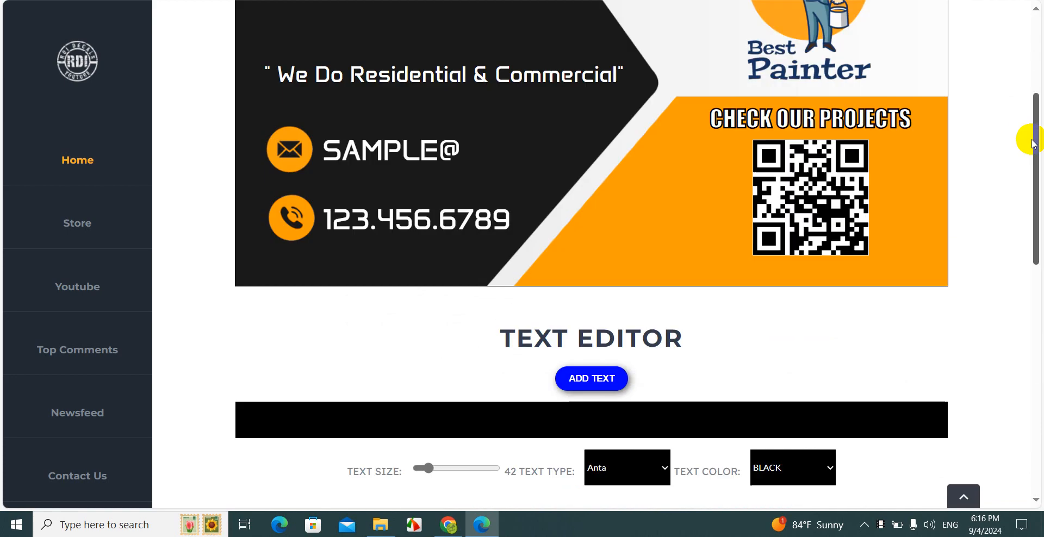
- Open the PNG Spinner tool and load BUSINESS CARD MAKER.png from the Downloads folder as its first image
drag(1036, 162, 1038, 380)
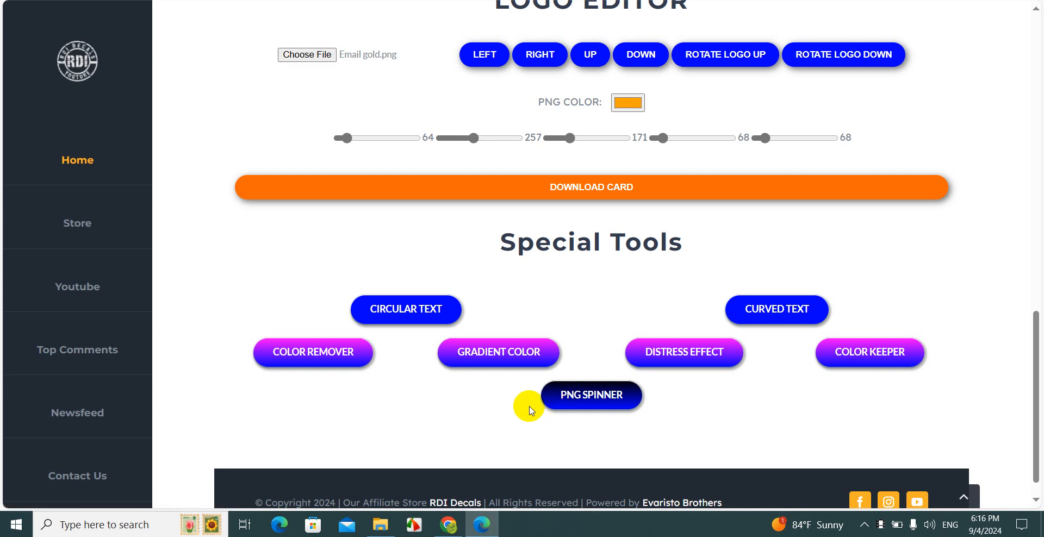
click(595, 408)
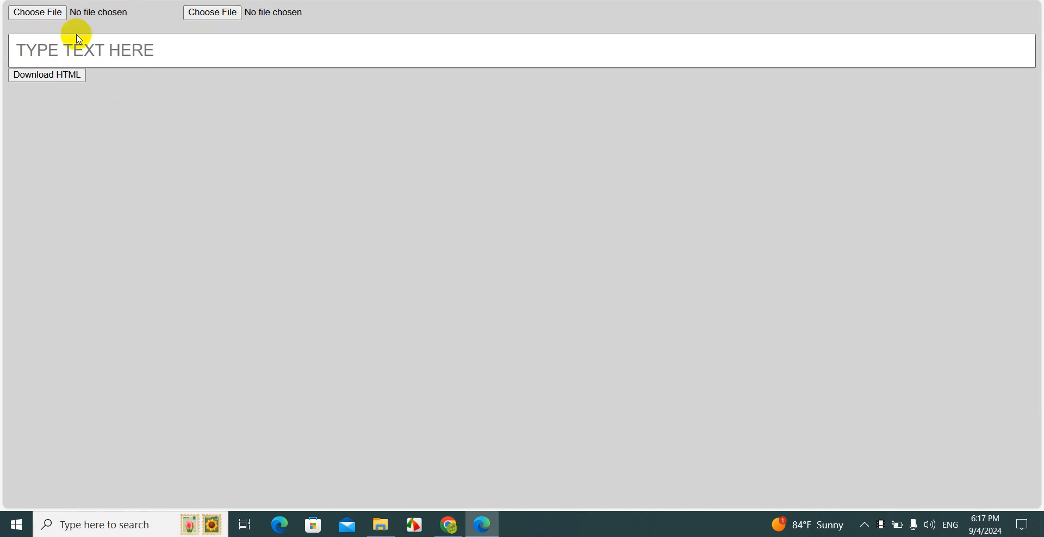
click(50, 16)
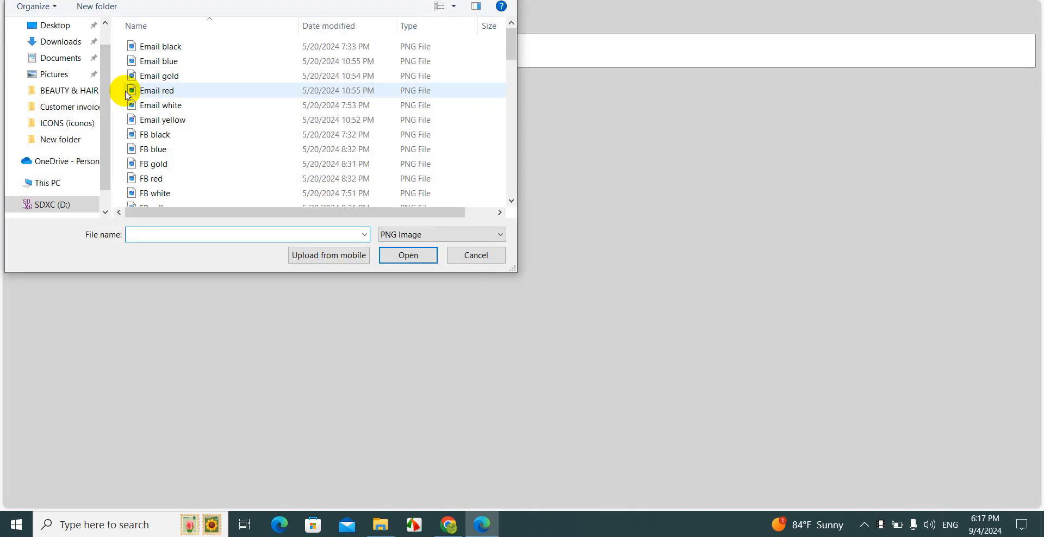
click(70, 44)
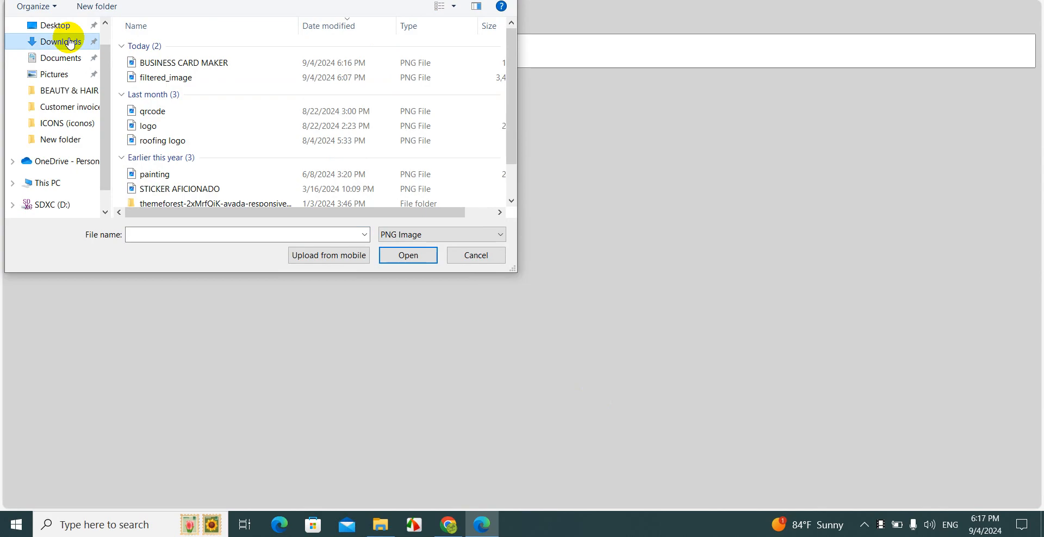
double_click(168, 63)
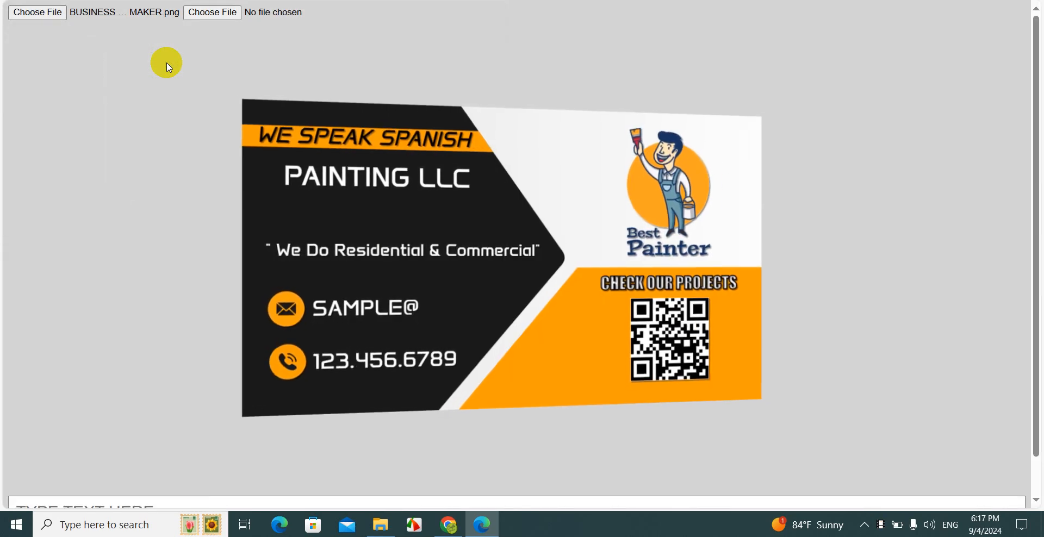
- Load BUSINESS CARD MAKER.png as the spinner's second image too and view the rotating card
click(206, 16)
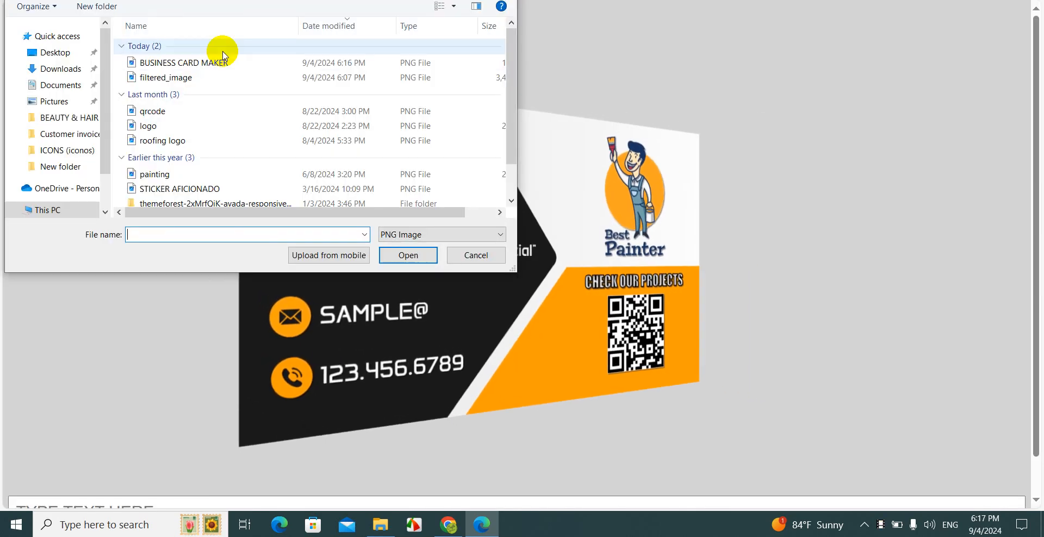
double_click(177, 65)
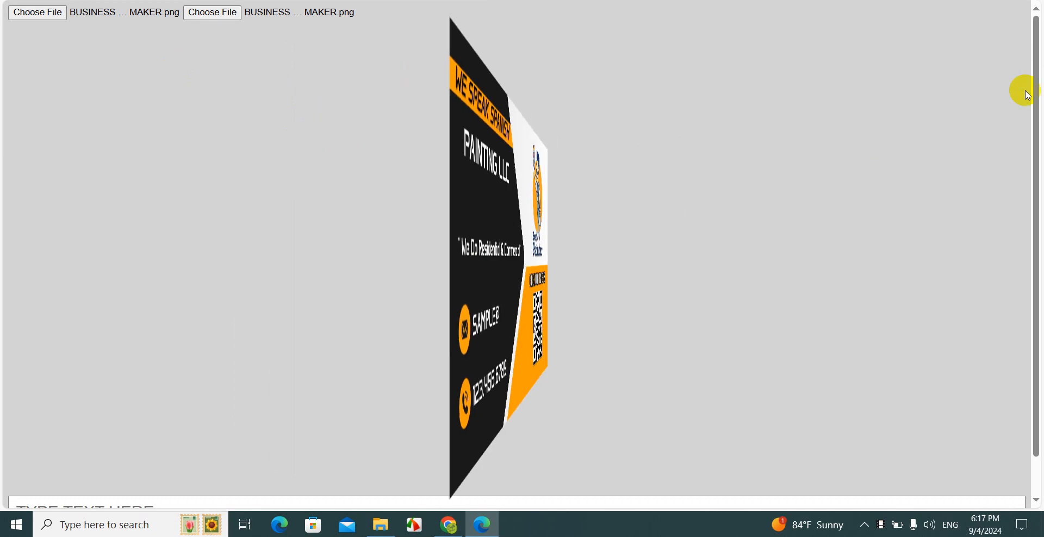
drag(1037, 84, 1032, 121)
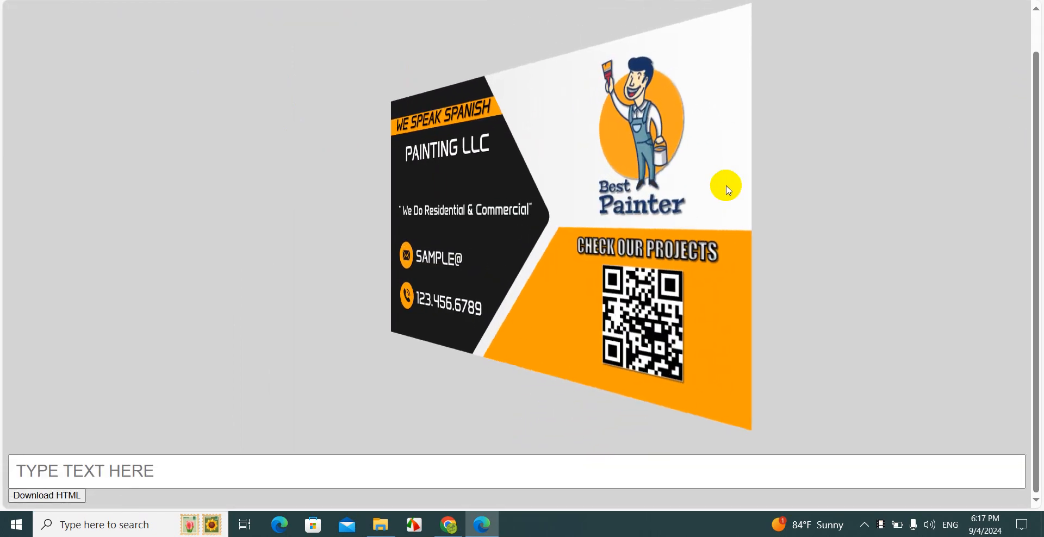